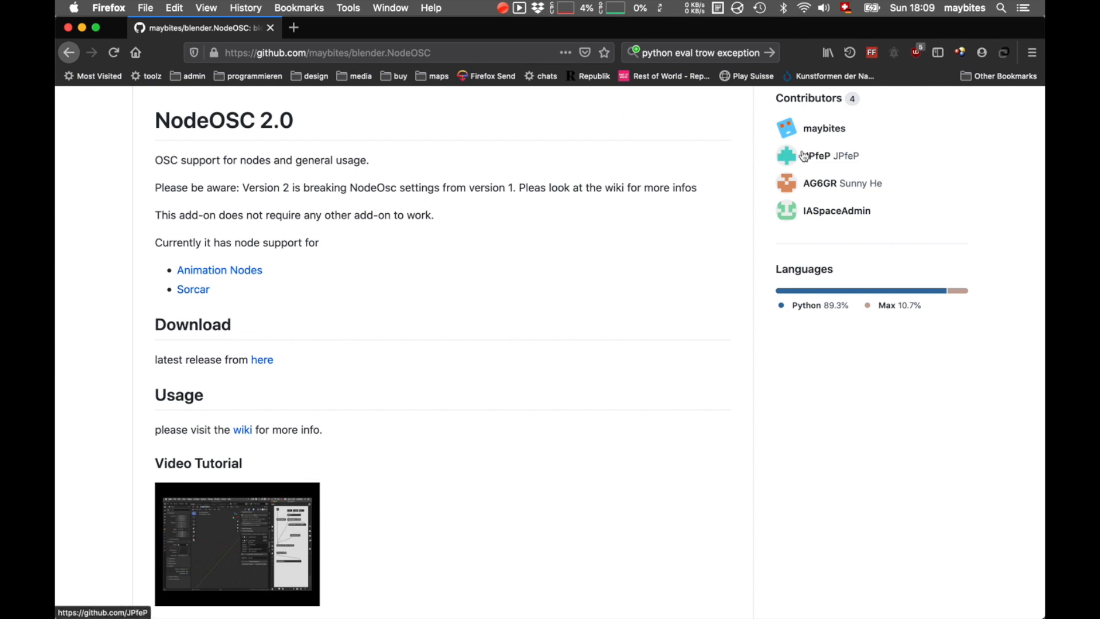
View the GitHub profile of the second contributor to blender.NodeOSC in a separate tab, and close it
left_click(823, 161, "super")
left_click(393, 28)
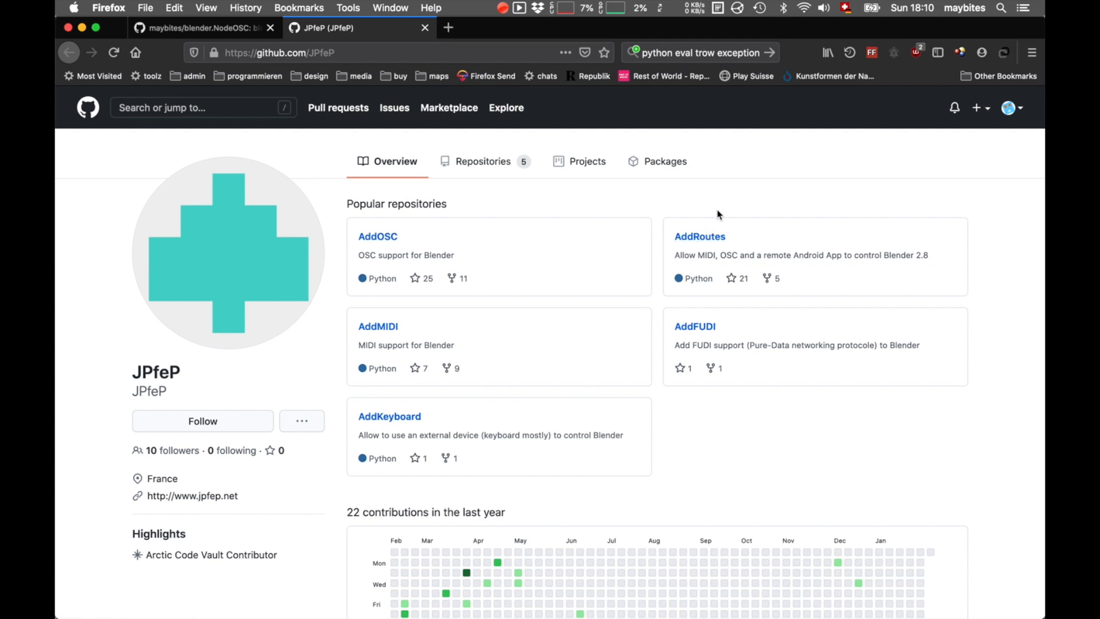
left_click(424, 27)
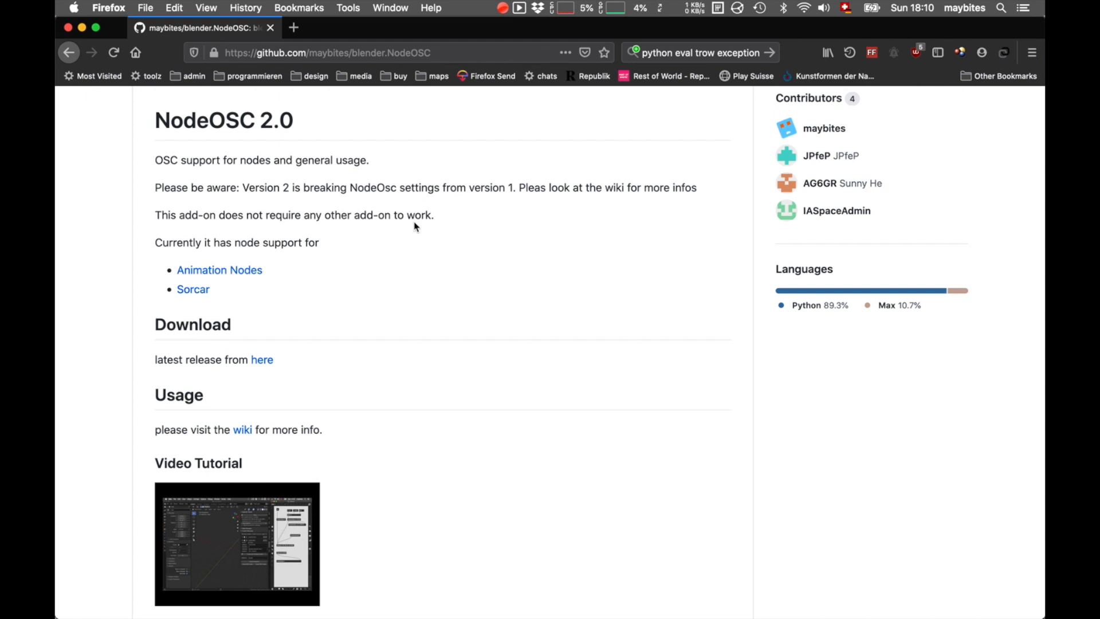
View the latest NodeOSC release page, return to the repository's main page and check its code download options
scroll(416, 226, "up", 1)
left_click(262, 386)
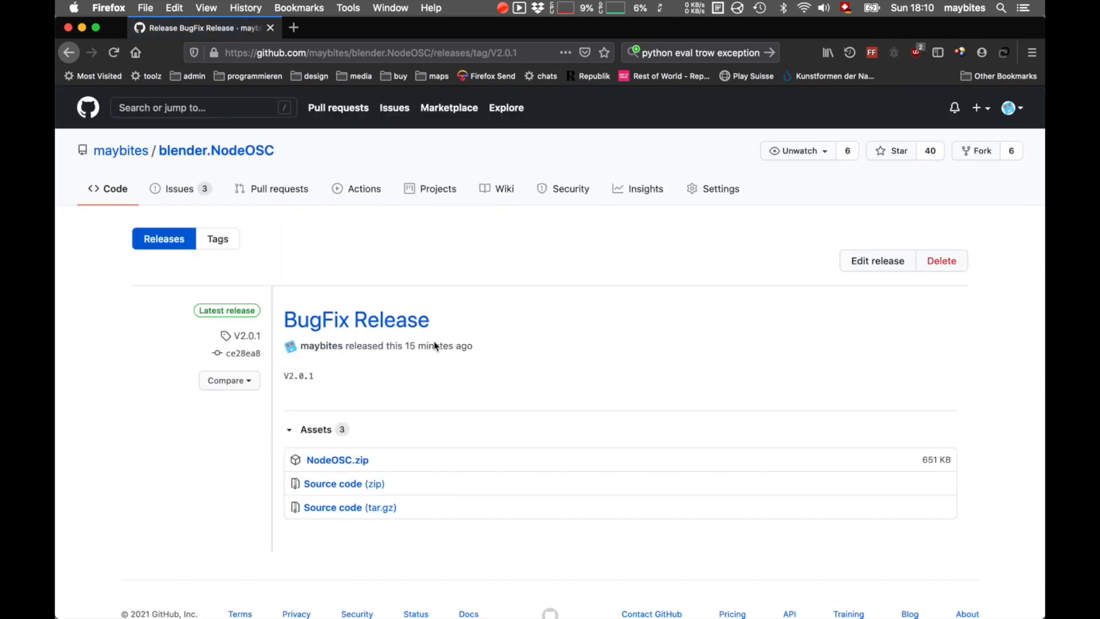
left_click(196, 154)
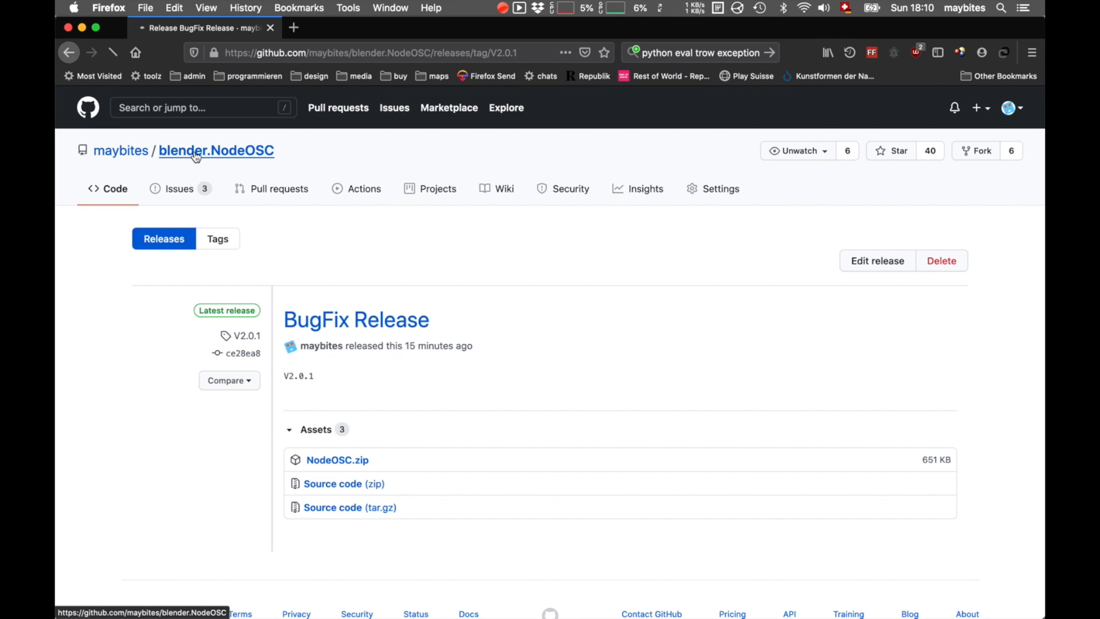
left_click(739, 238)
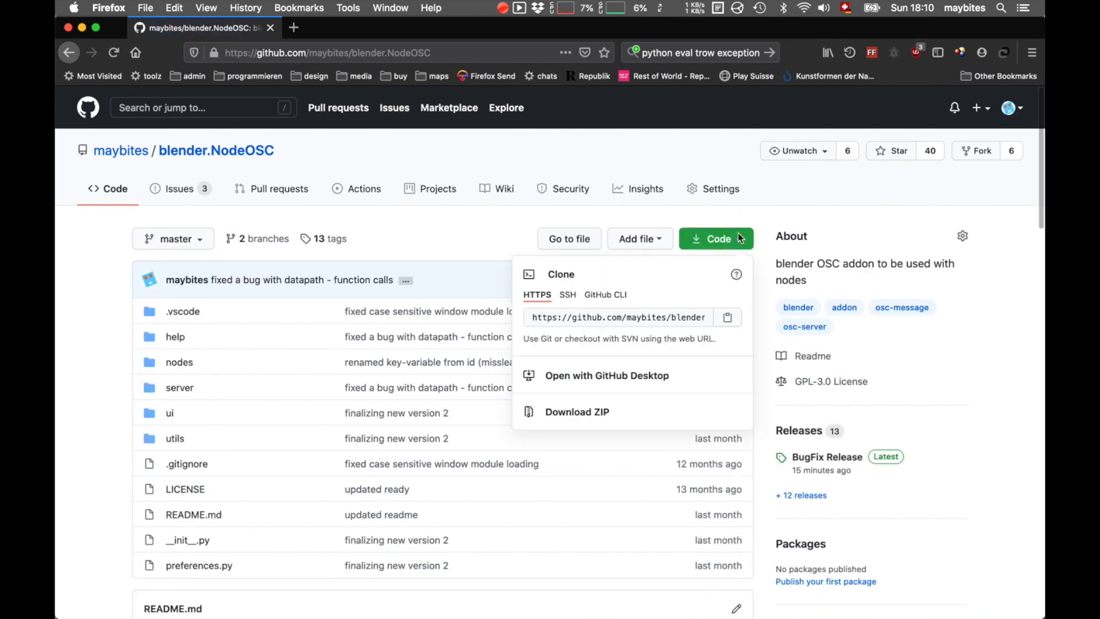
left_click(447, 231)
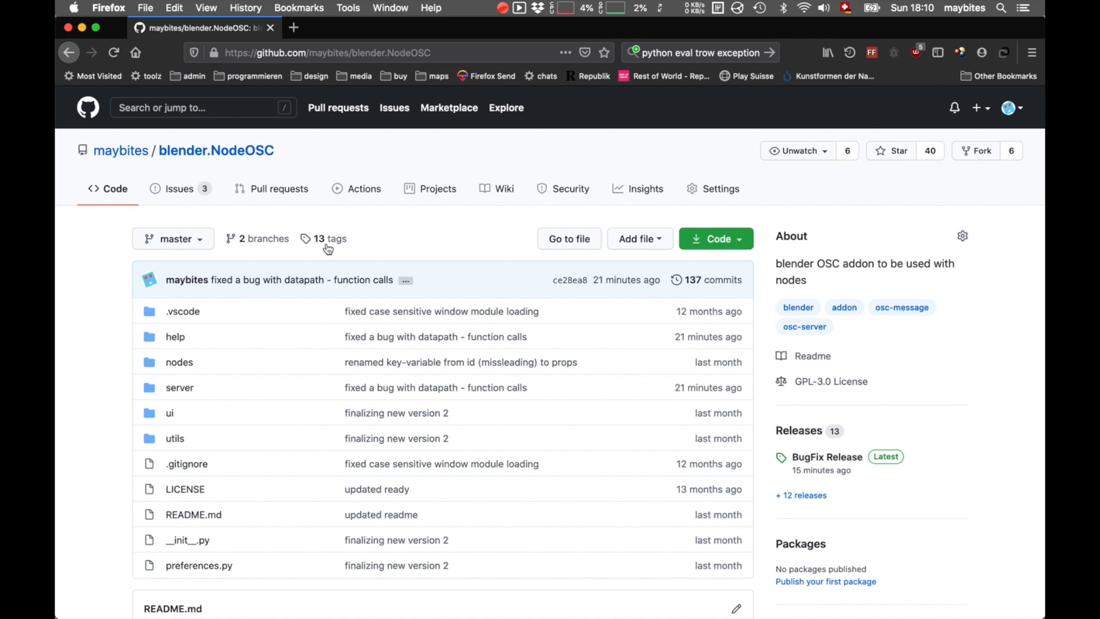
Open the NodeOSC wiki through the usage link in the README
scroll(325, 243, "down", 7)
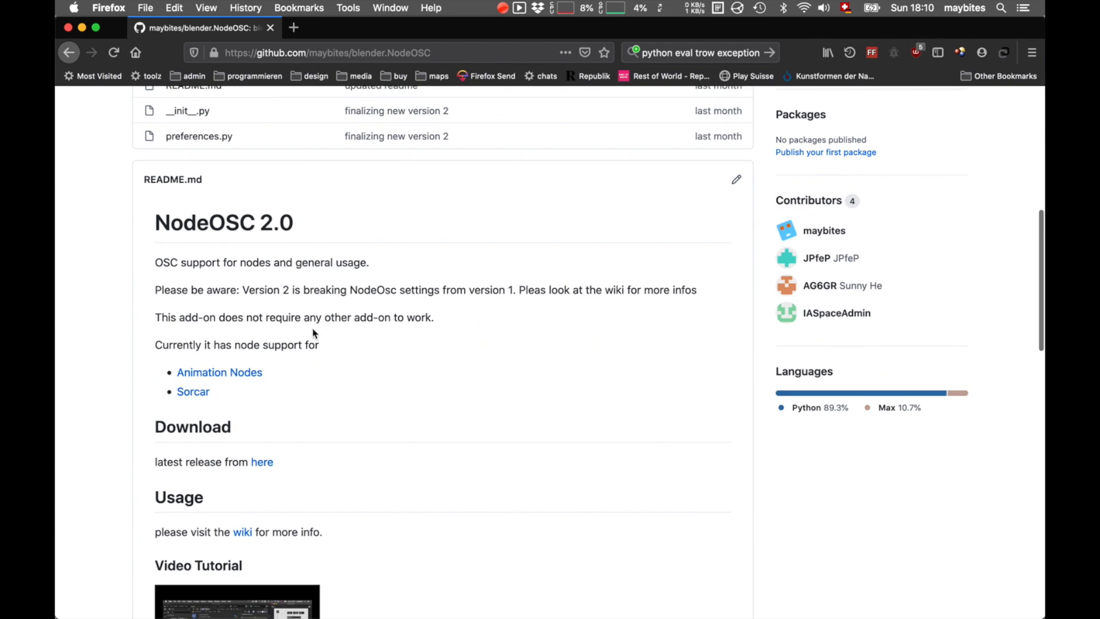
left_click(242, 535)
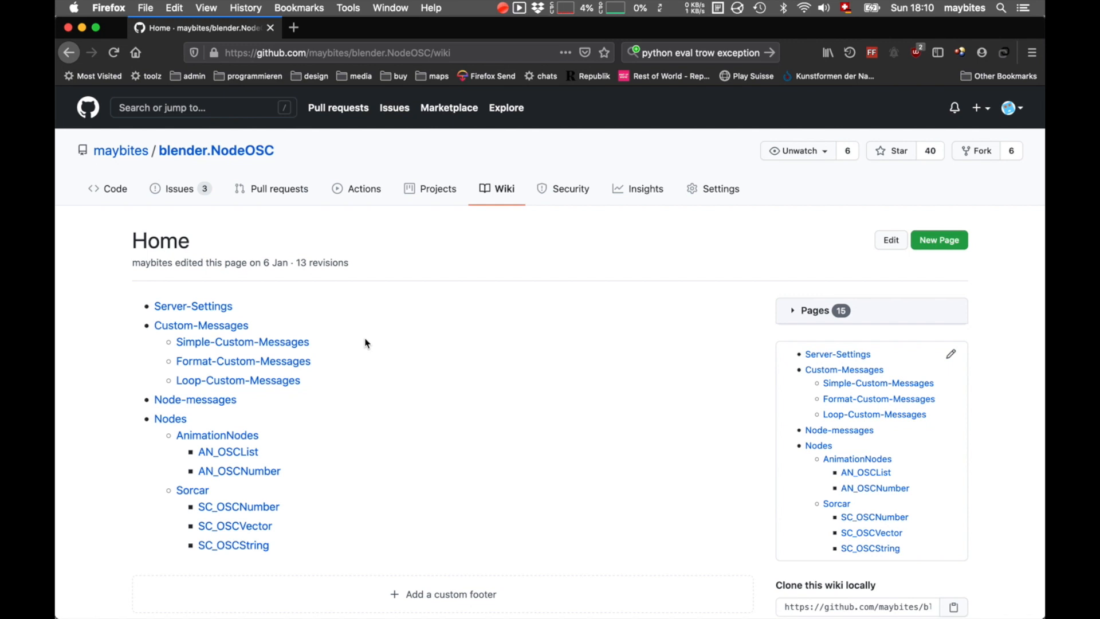
Switch to Max beside the Blender window and show the sending subpatch of the TestBed patch
key("super+Tab")
key("super+Tab")
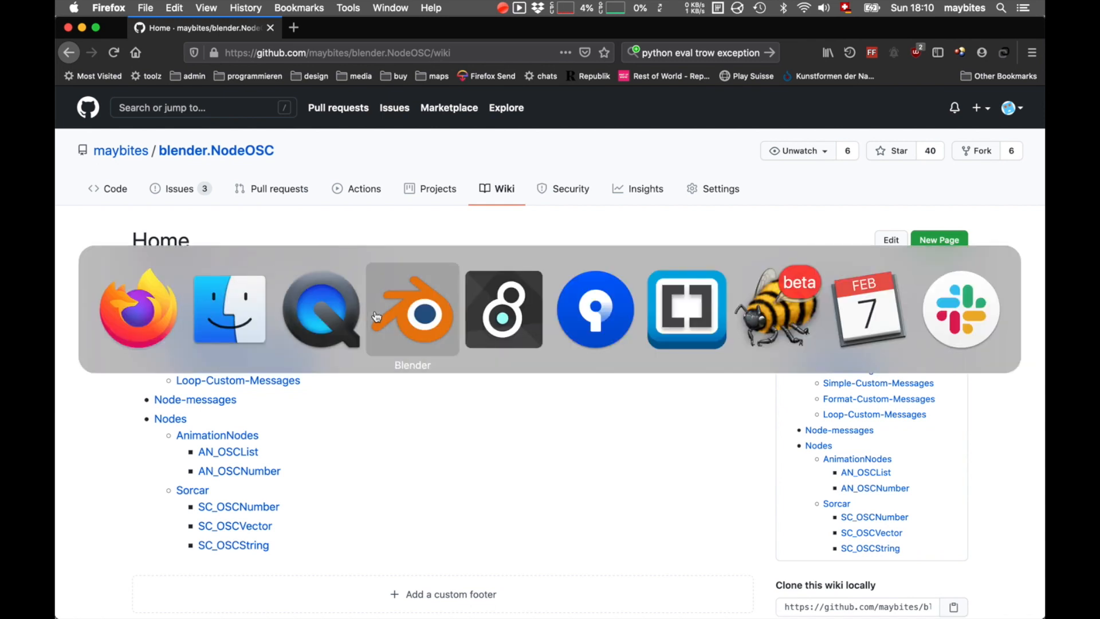
key("super+Tab")
key("super+Tab")
key("super+Tab")
key("super+Tab")
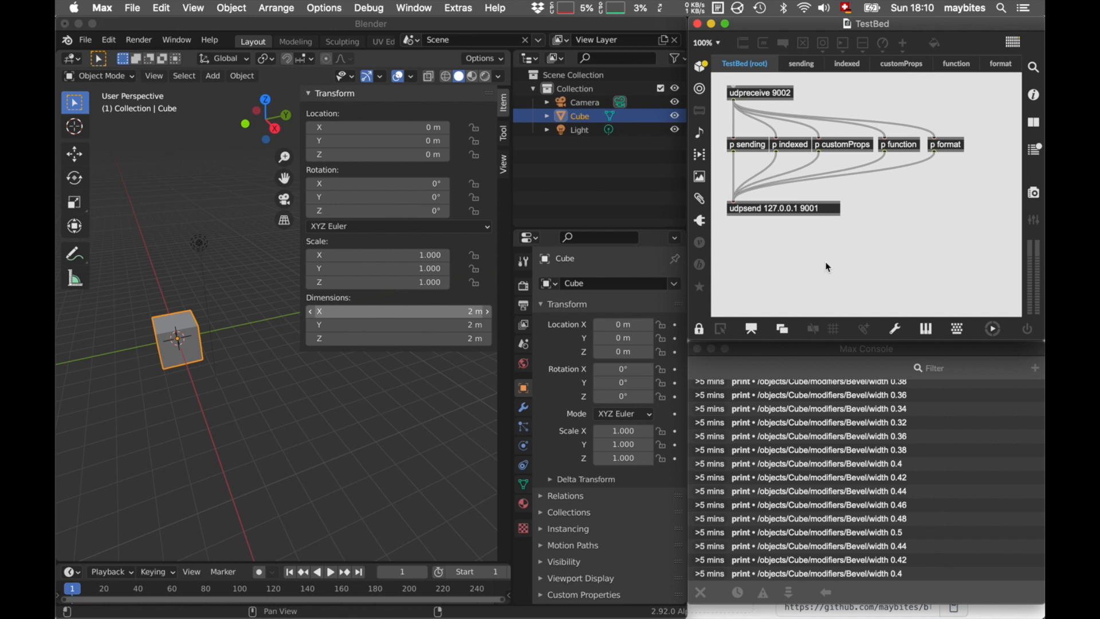
left_click(801, 64)
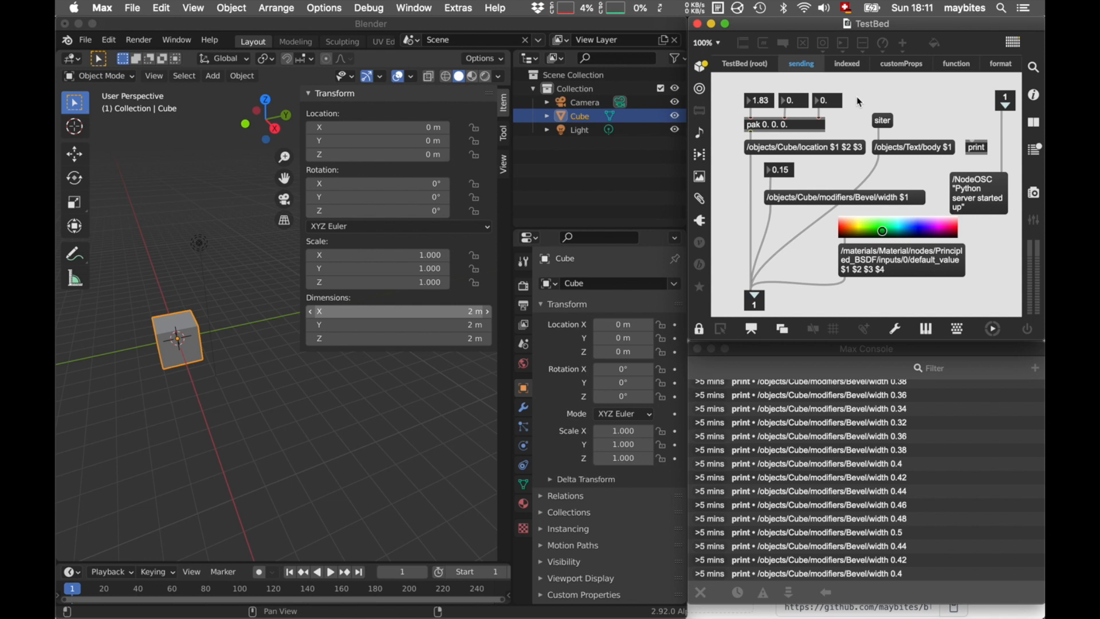
Switch to Blender, open the add-on preferences and filter the add-on list by "node"
left_click(114, 23)
left_click(109, 39)
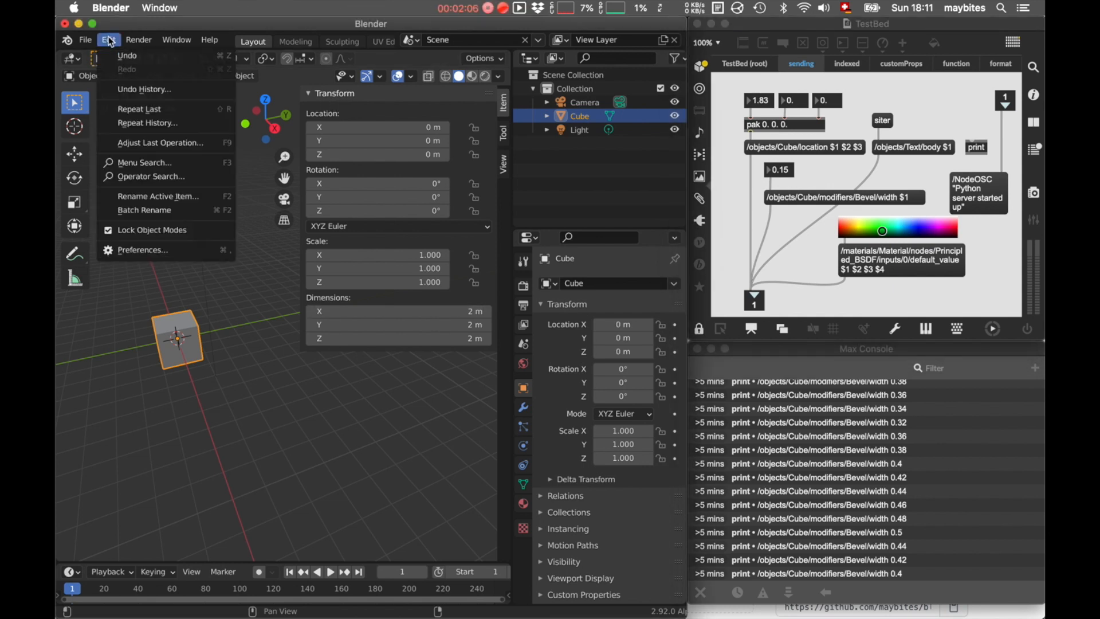
left_click(137, 246)
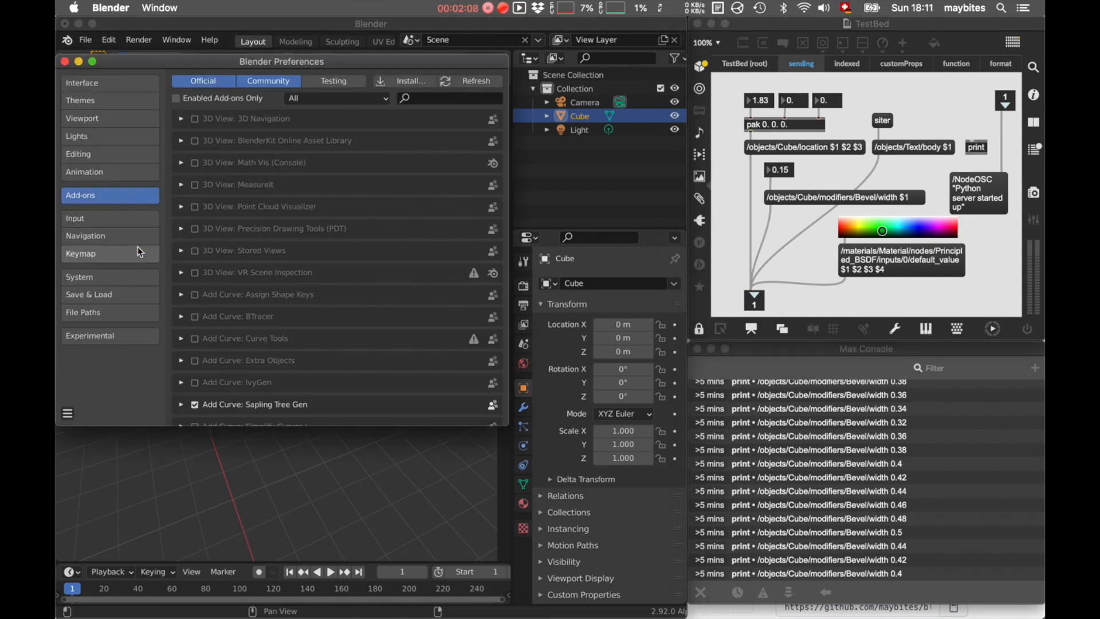
left_click(405, 81)
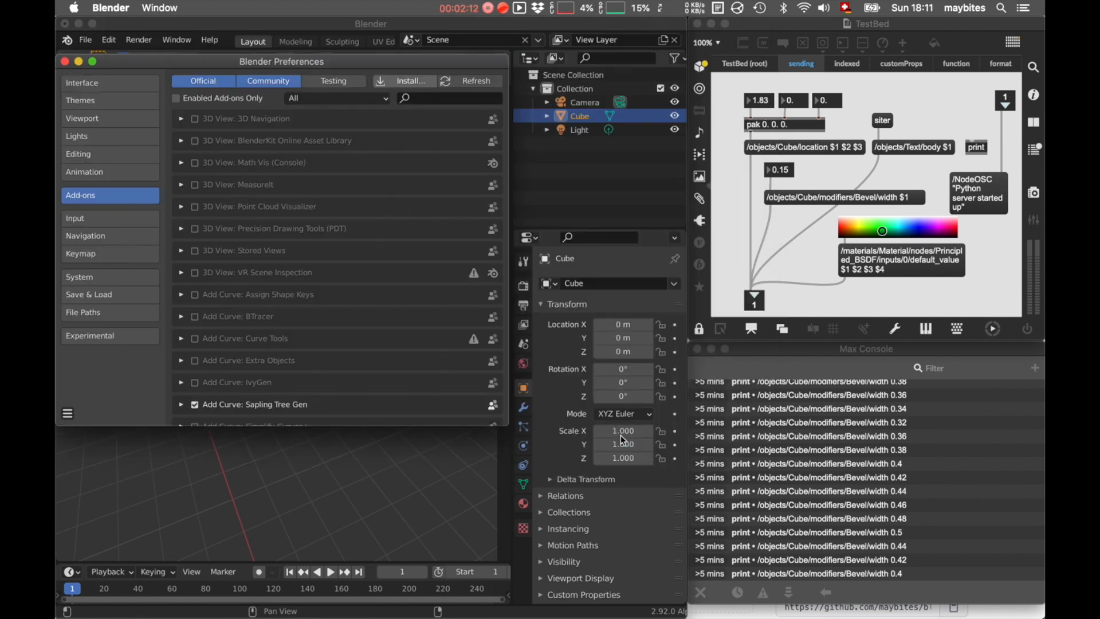
left_click(611, 440)
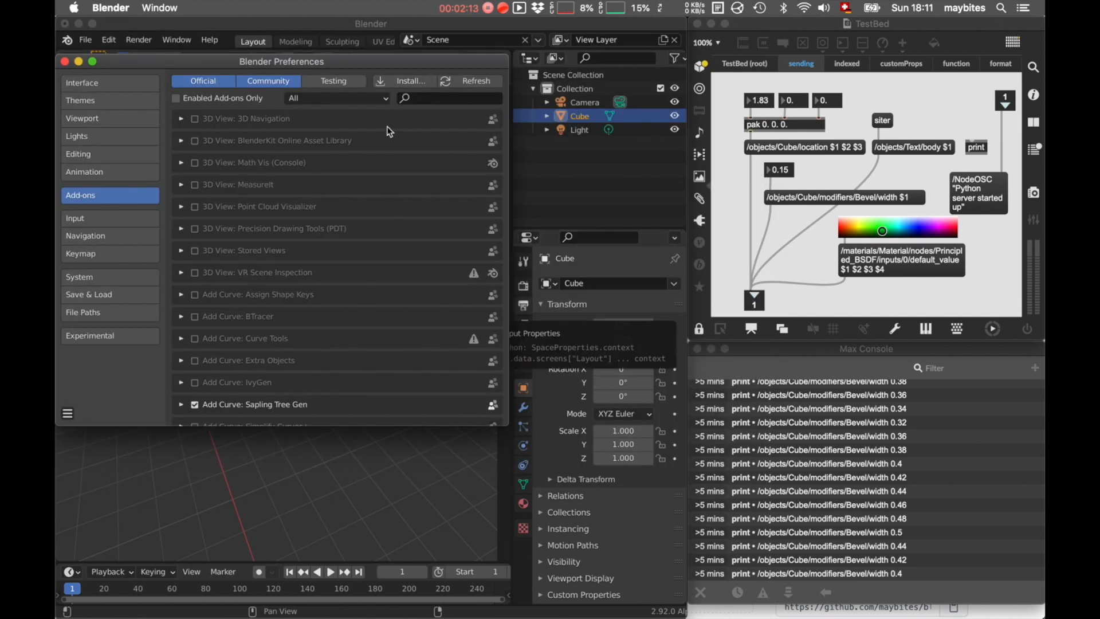
left_click(419, 98)
type("node")
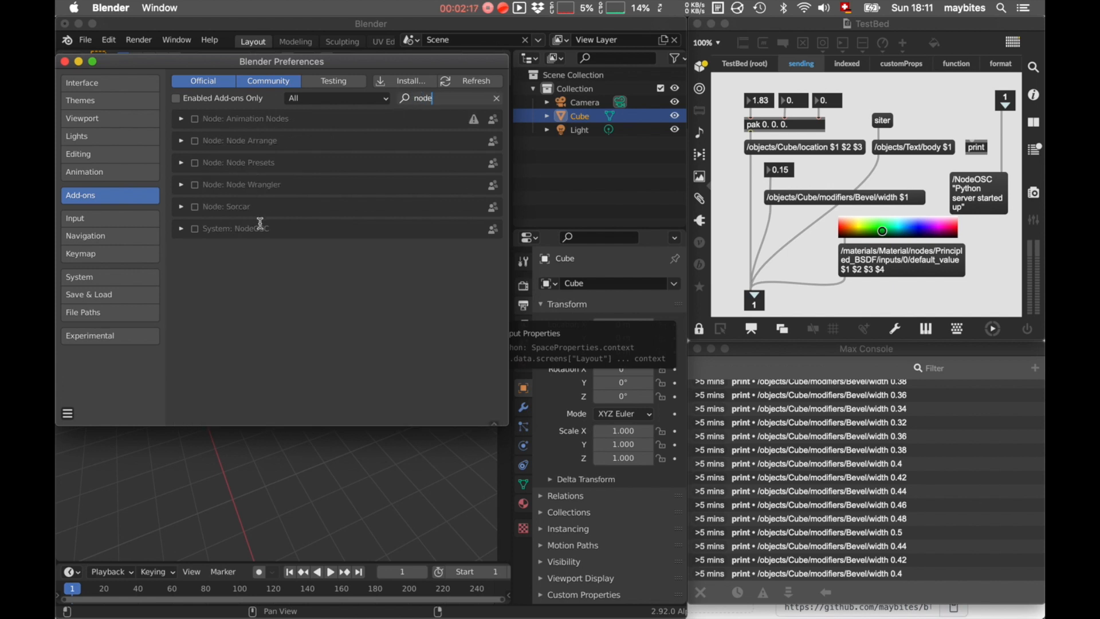
Expand the details of the System: NodeOSC add-on and enable it
left_click(181, 229)
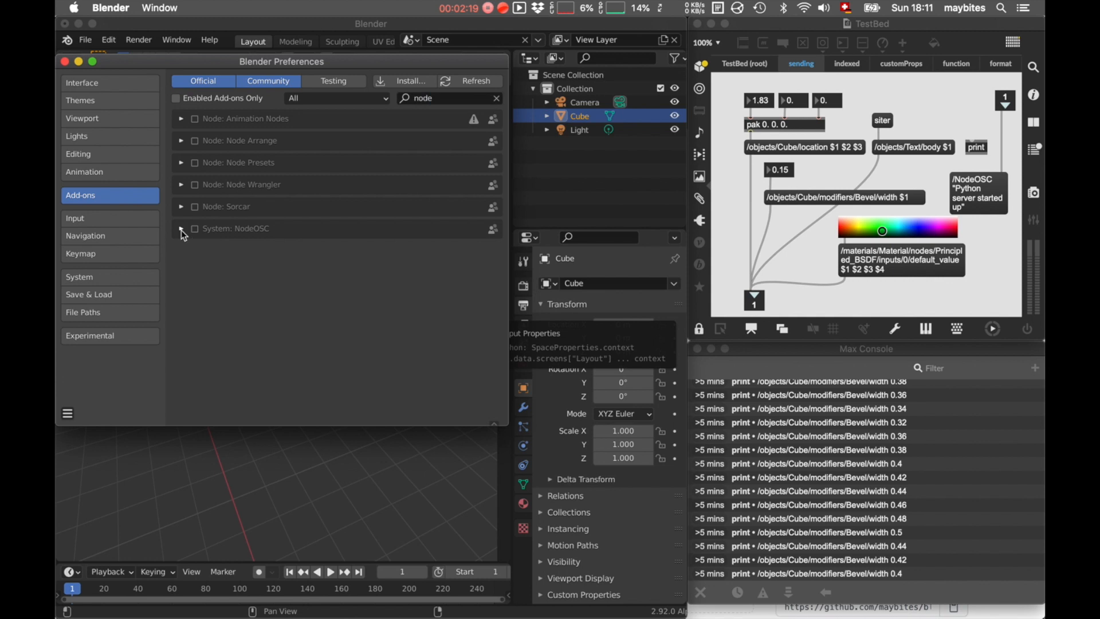
left_click(181, 229)
left_click(195, 229)
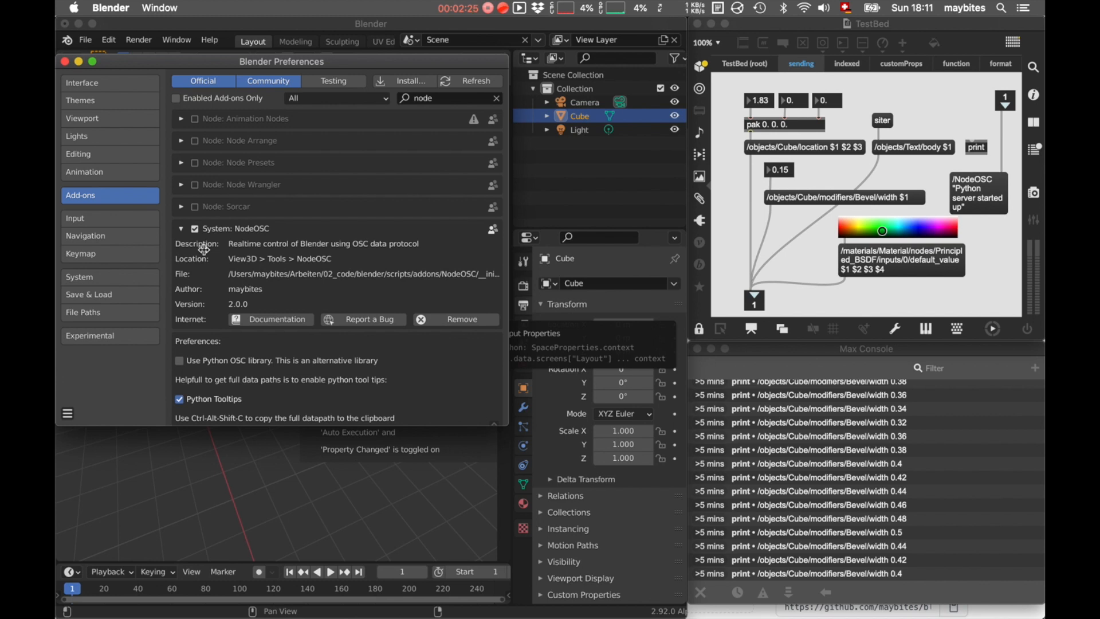
left_click(195, 230)
left_click(195, 229)
Keep Python Tooltips enabled in the NodeOSC preferences and close the preferences window
left_click(180, 399)
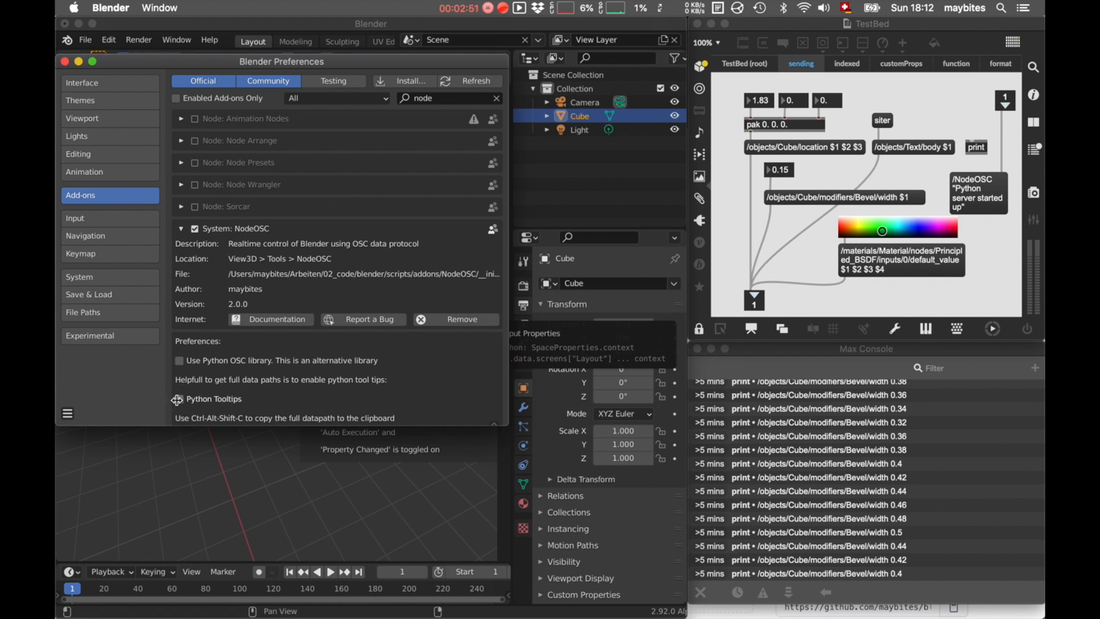
left_click(180, 399)
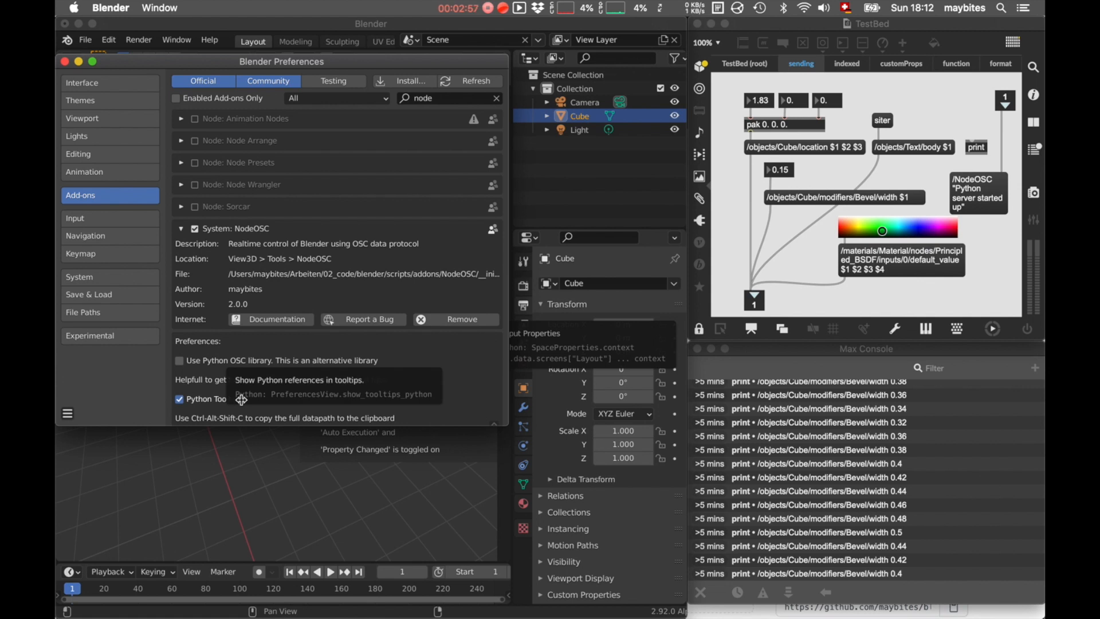
left_click(64, 61)
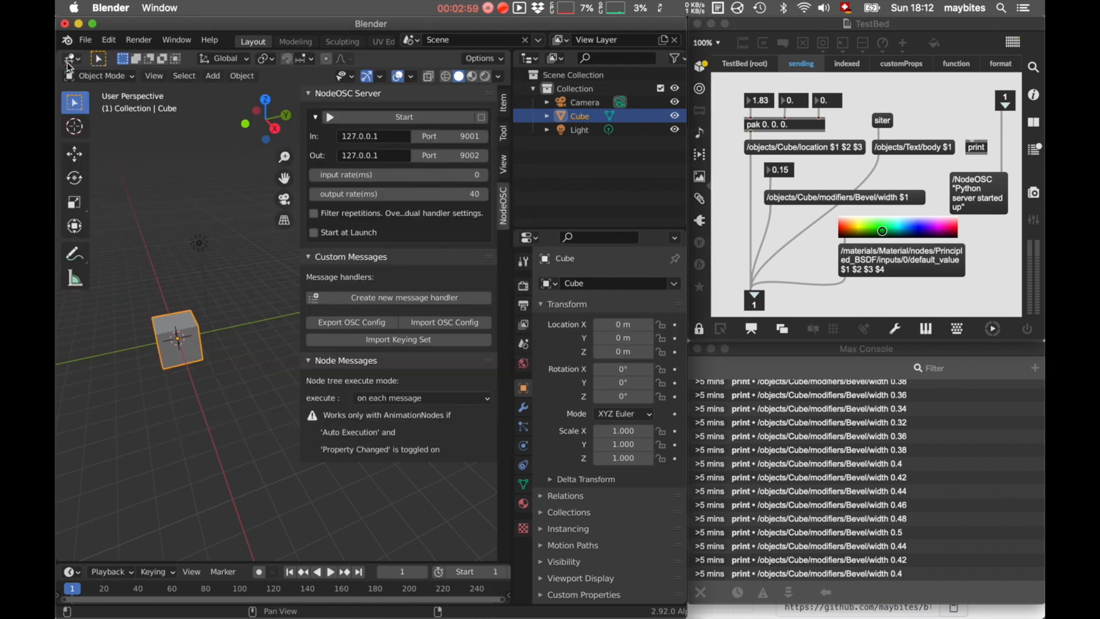
Show the NodeOSC settings in the 3D viewport with only NodeOSC Server expanded, collapsing Custom Messages and Node Messages
left_click(310, 93)
key("n")
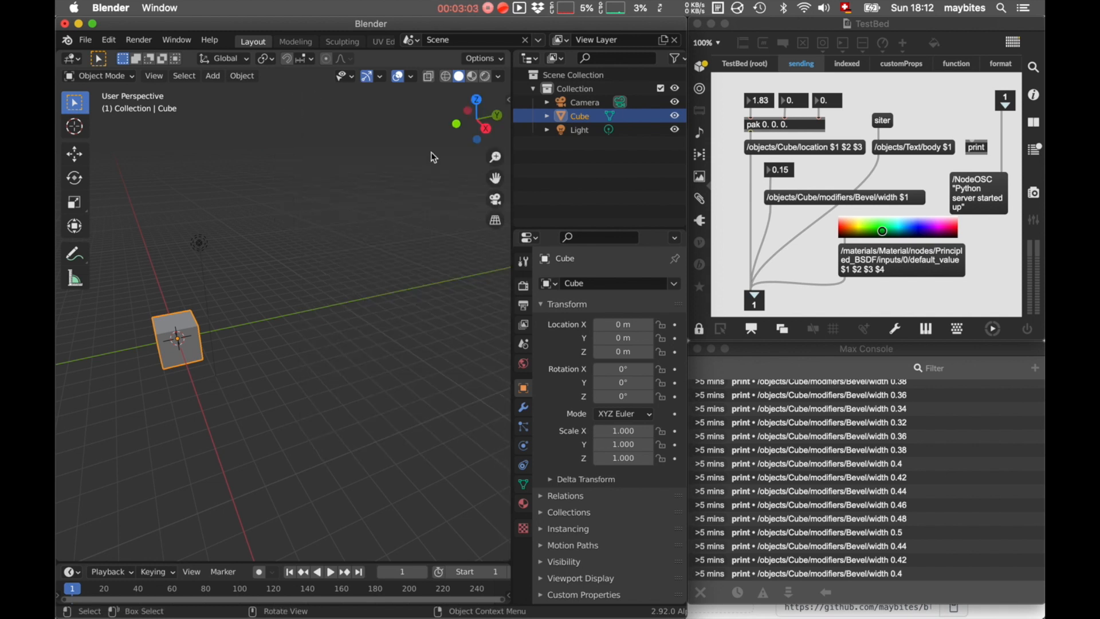
left_click(509, 106)
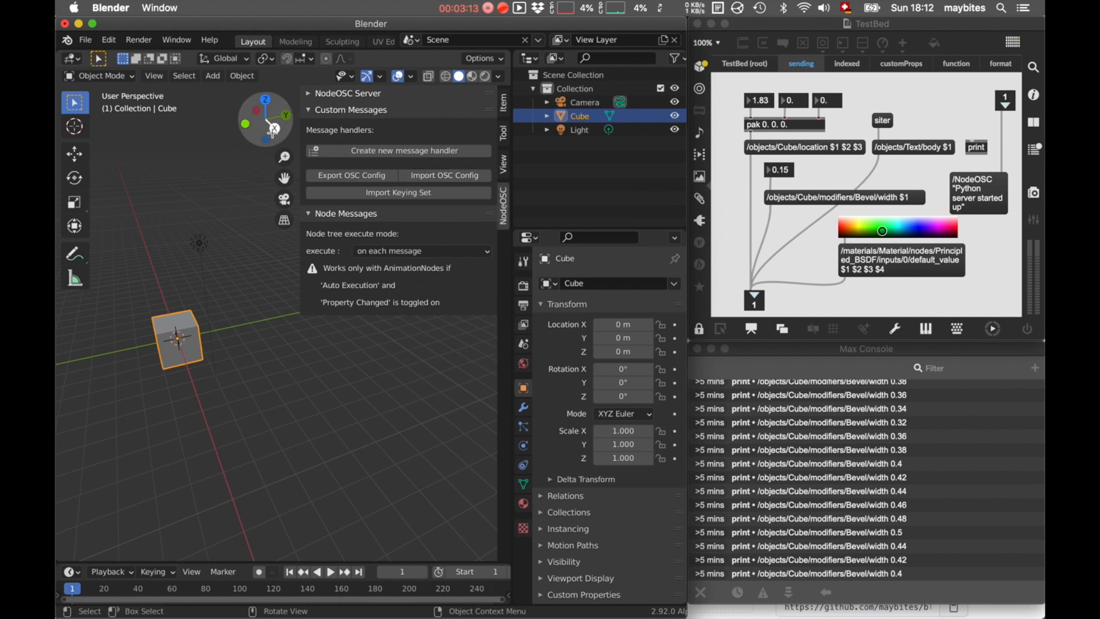
left_click(310, 110)
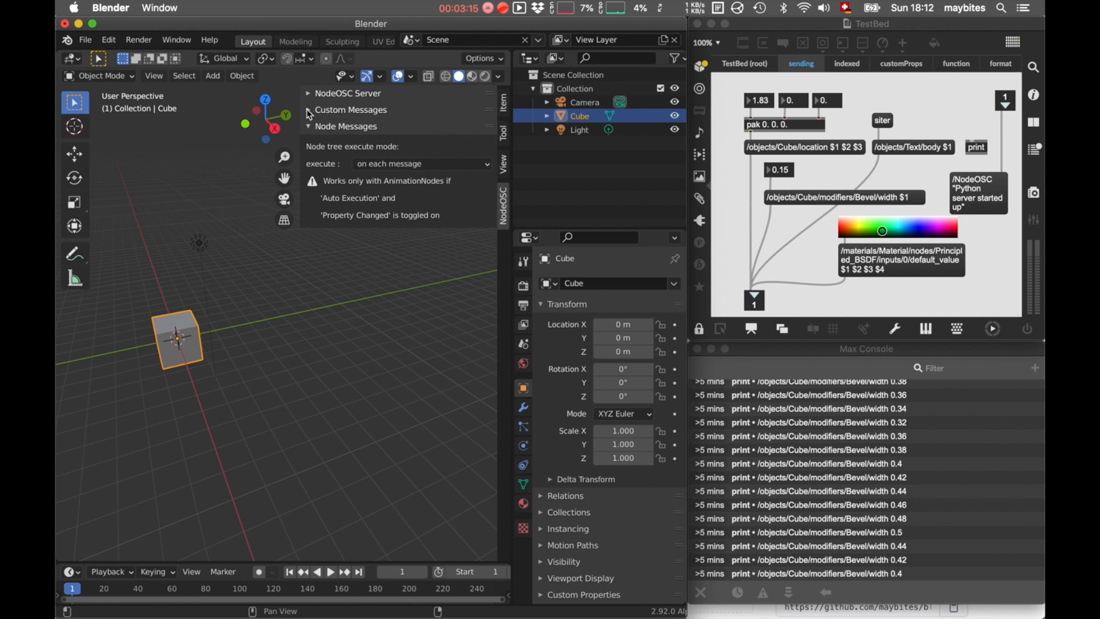
left_click(310, 126)
left_click(309, 93)
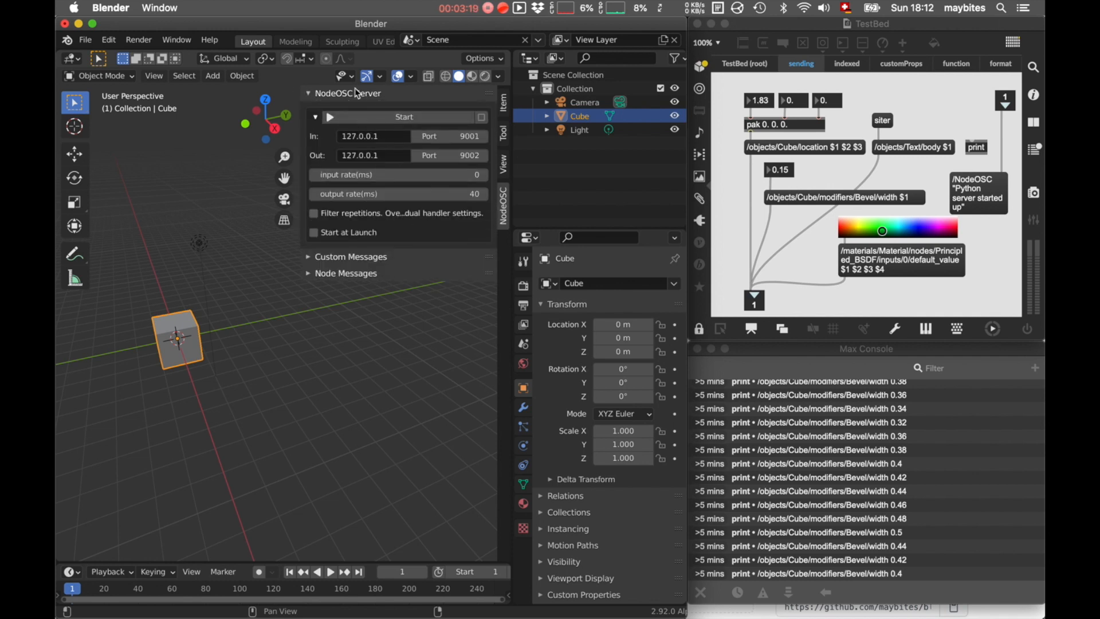
Start and stop the NodeOSC server, and check its ports against the root level of Max's TestBed patch
left_click(359, 120)
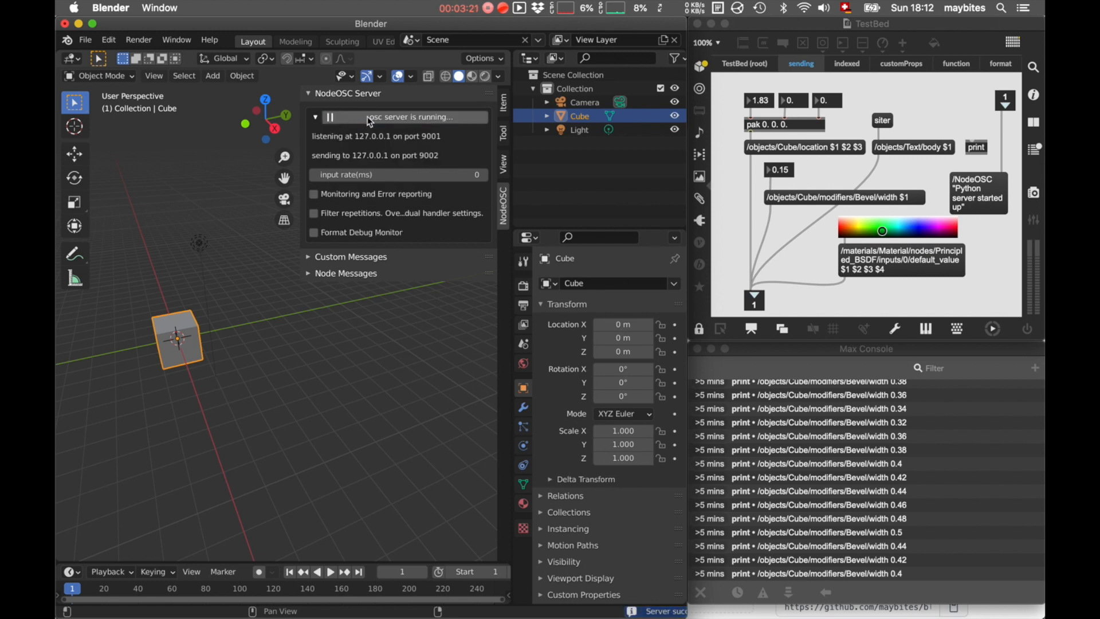
left_click(371, 121)
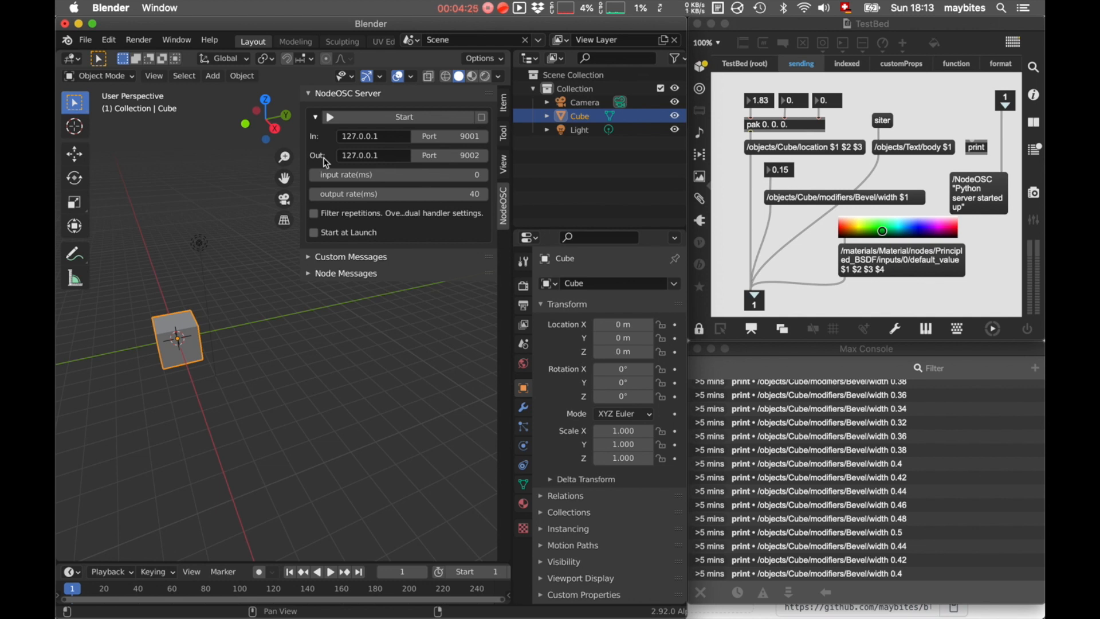
left_click(748, 63)
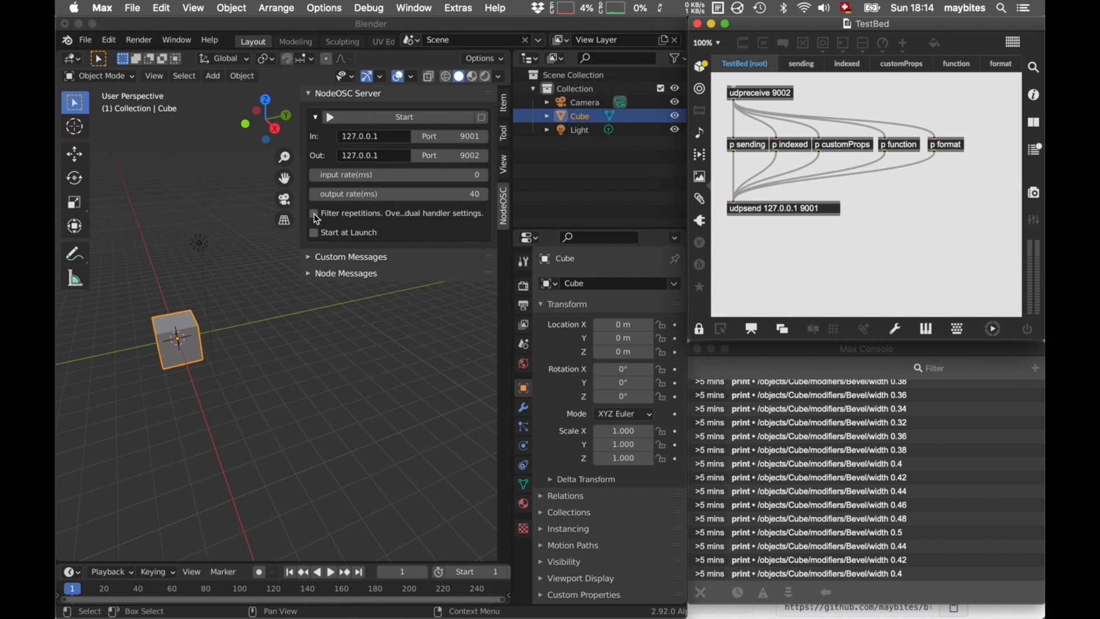
left_click(365, 224)
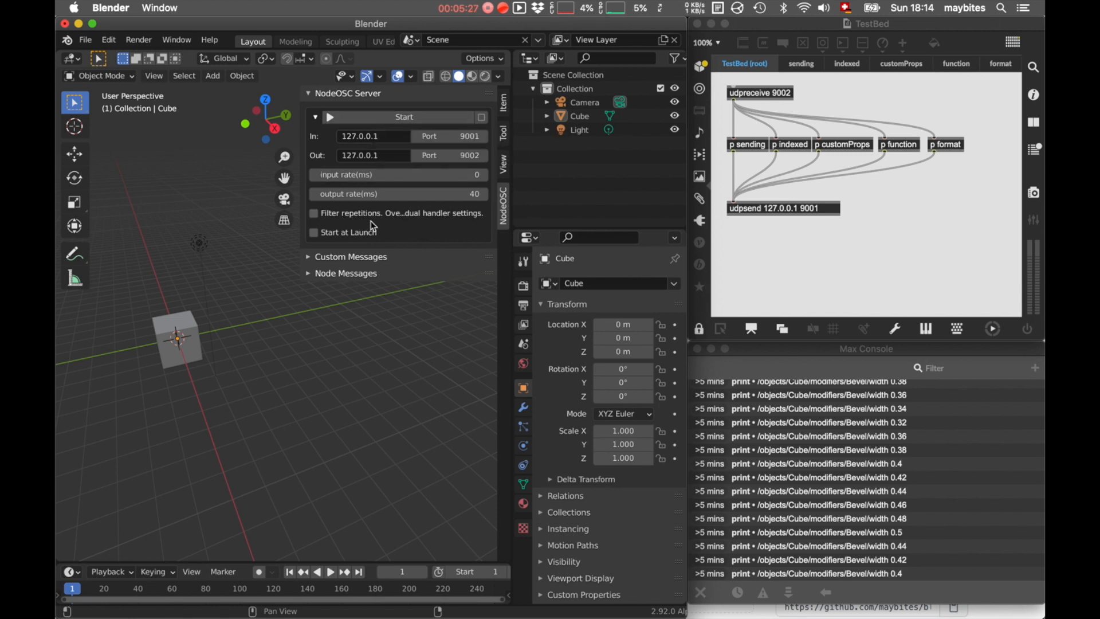
Start the NodeOSC server, try Monitoring and Error reporting and Format Debug Monitor, switch both off and stop the server
left_click(395, 117)
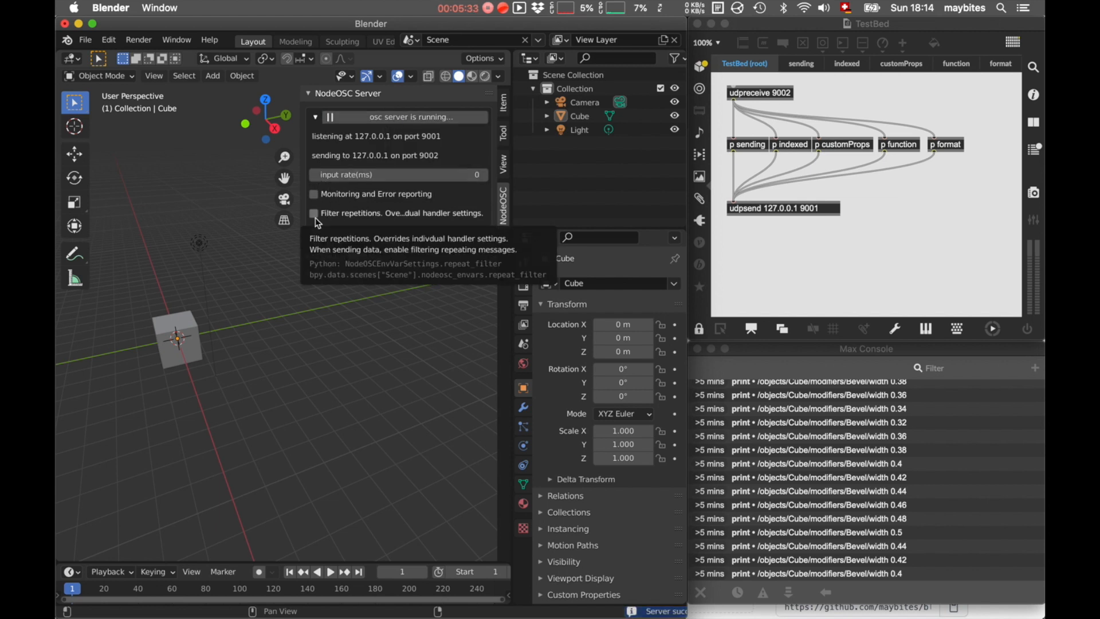
left_click(314, 195)
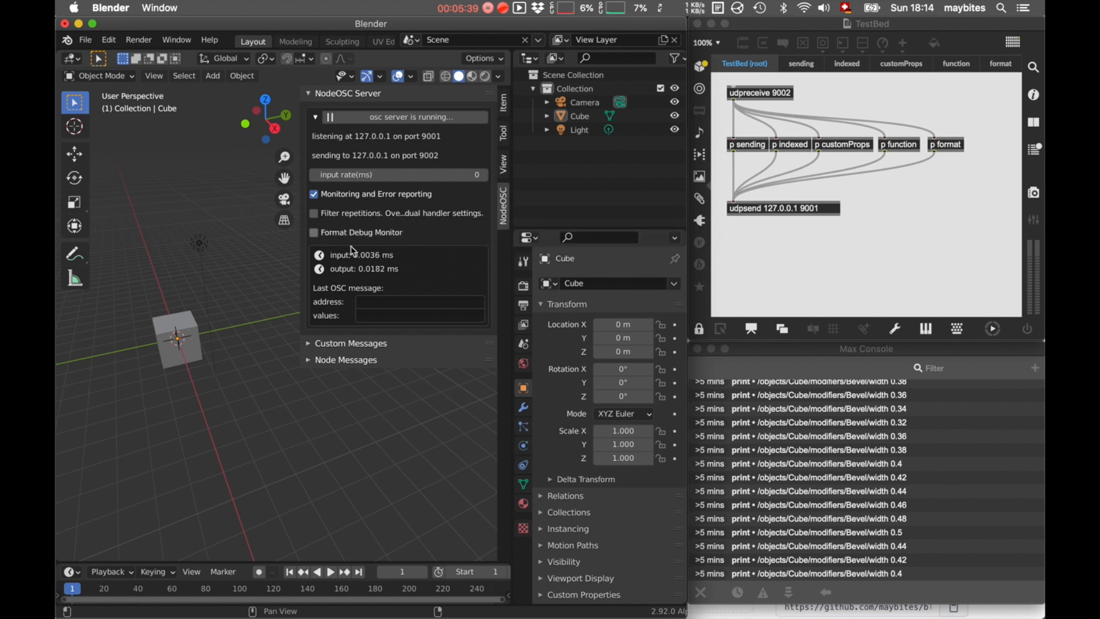
left_click(316, 233)
left_click(314, 233)
left_click(315, 194)
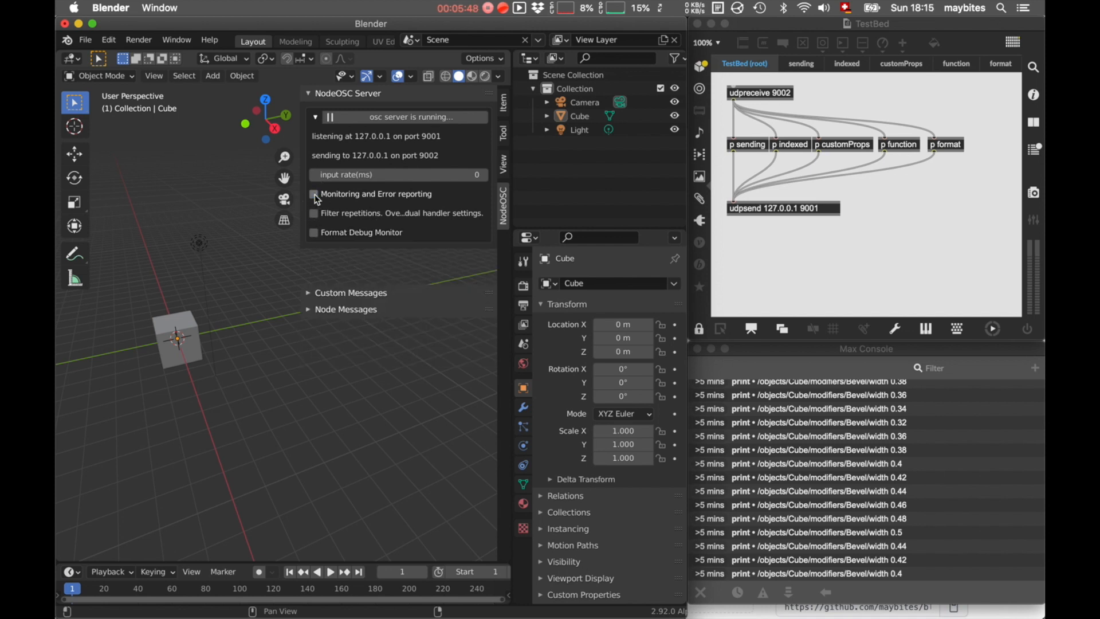
left_click(341, 119)
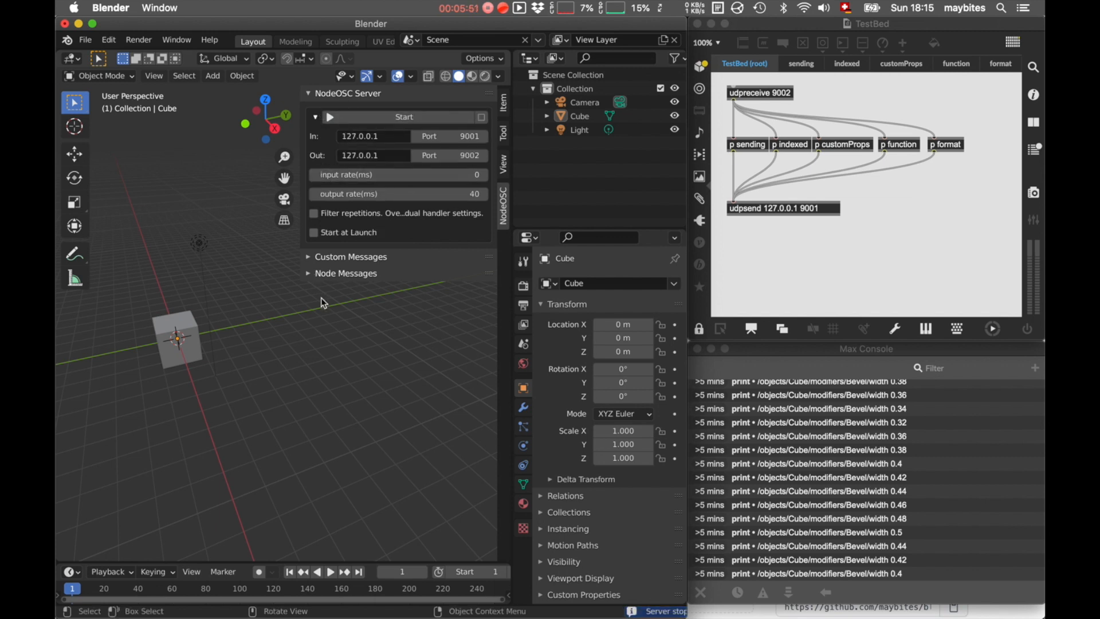
Expand Custom Messages and create a new NodeOSC message handler
left_click(309, 258)
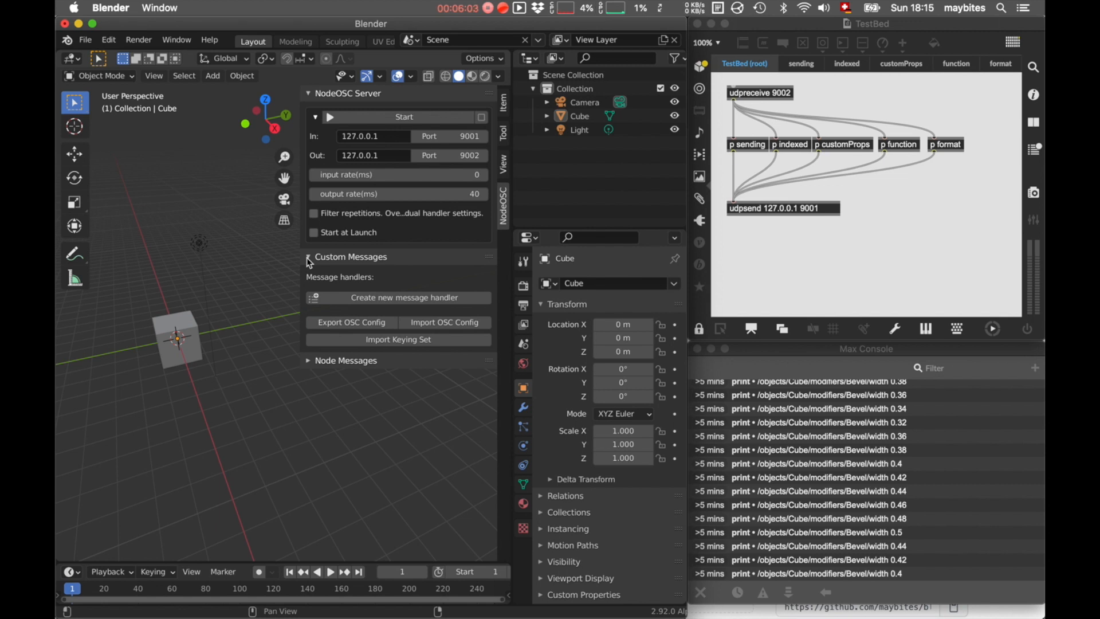
left_click(373, 297)
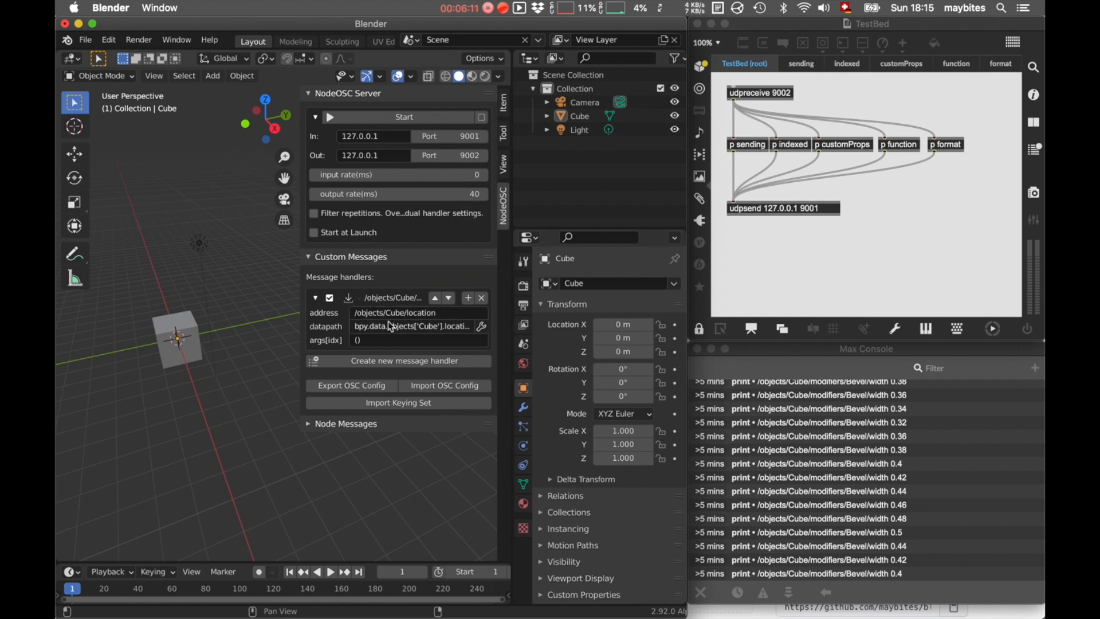
Widen the NodeOSC sidebar, start the server with its settings collapsed, and send cube location 1.55, -0.16, 0.47 from the TestBed patch's sending level
left_click_drag(301, 303, 262, 303)
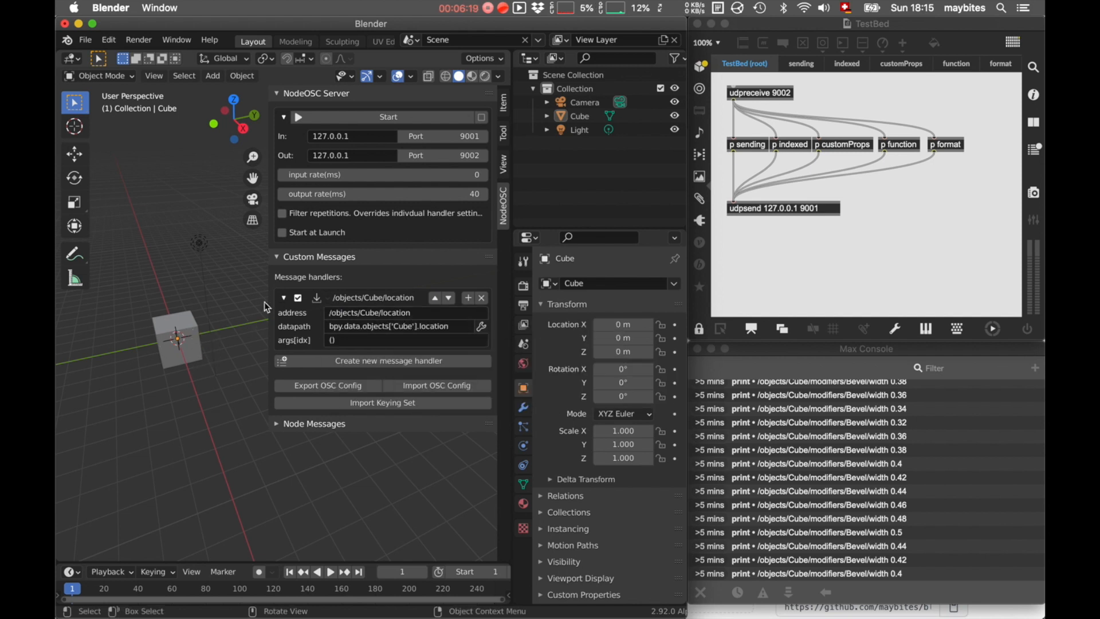
left_click(808, 64)
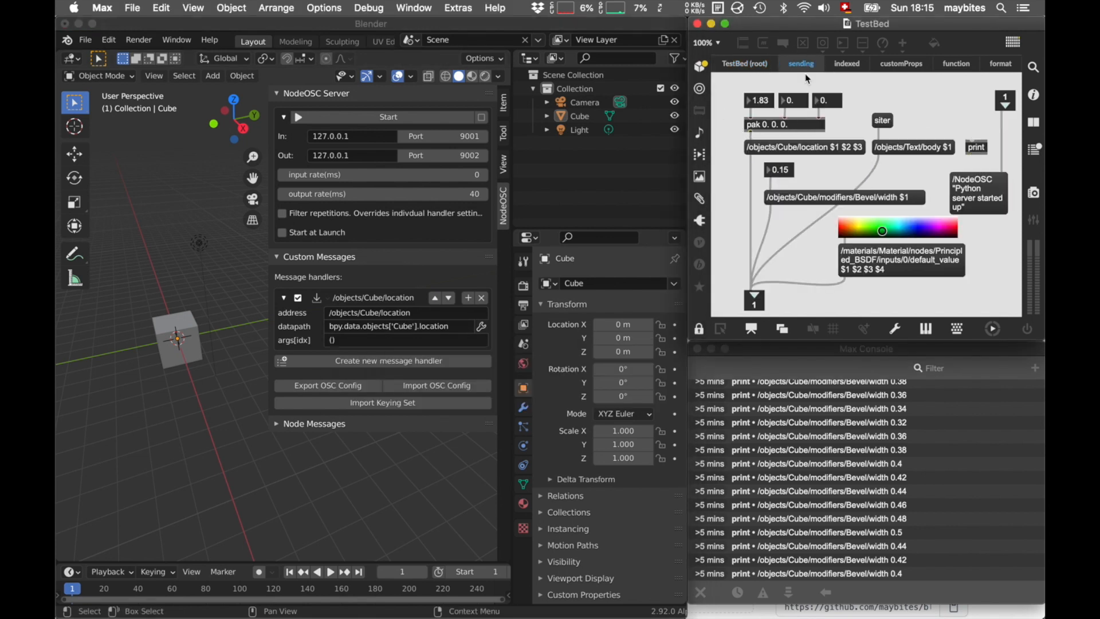
left_click(361, 118)
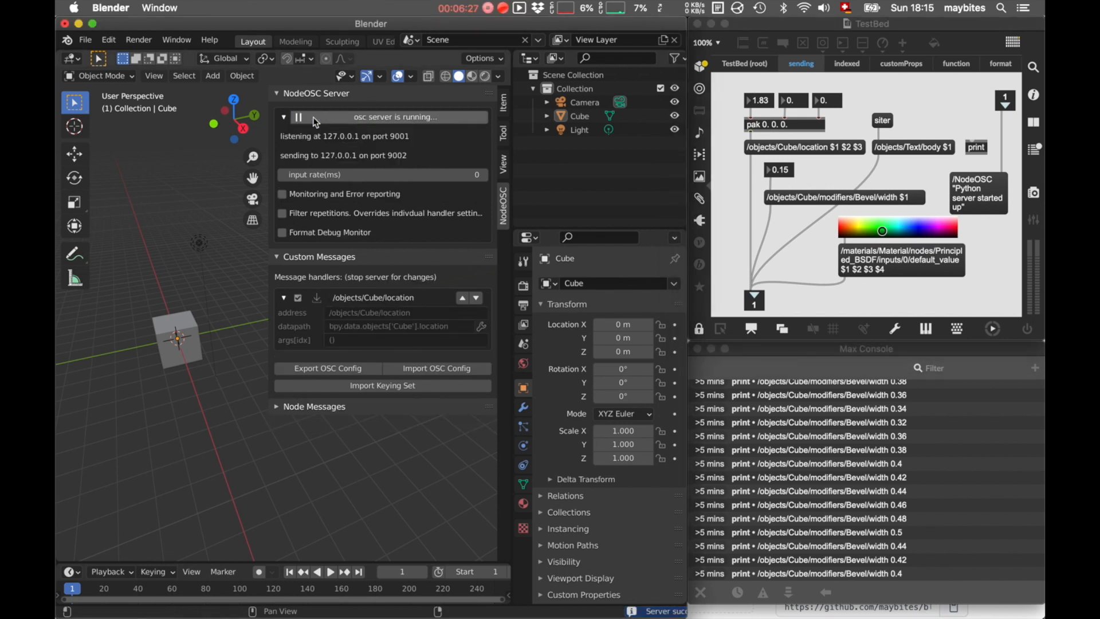
left_click(283, 117)
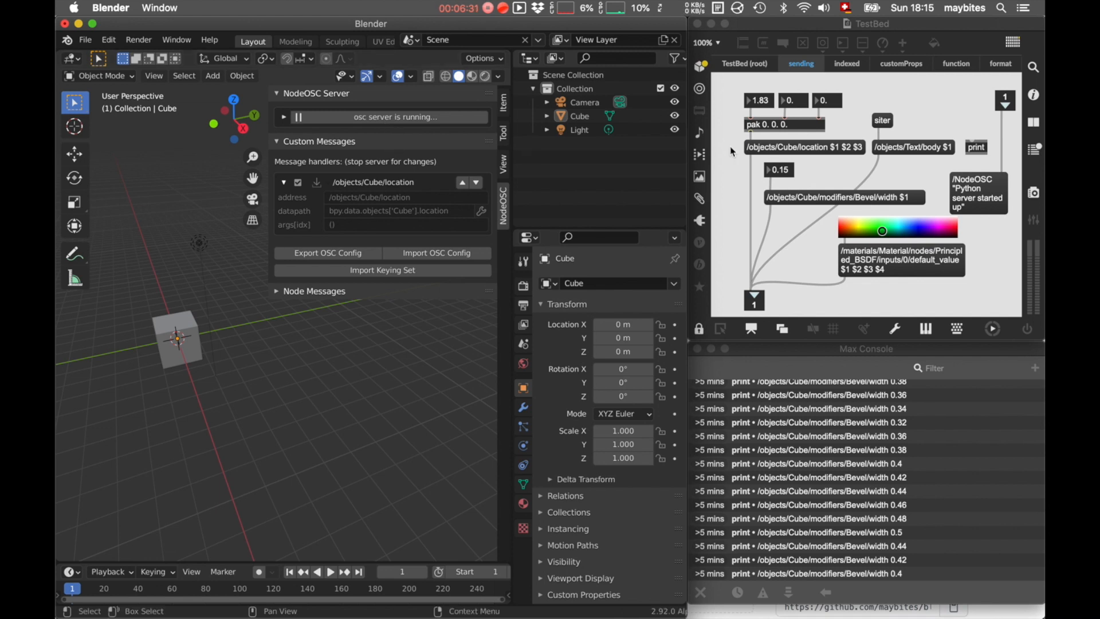
left_click_drag(767, 103, 842, 68)
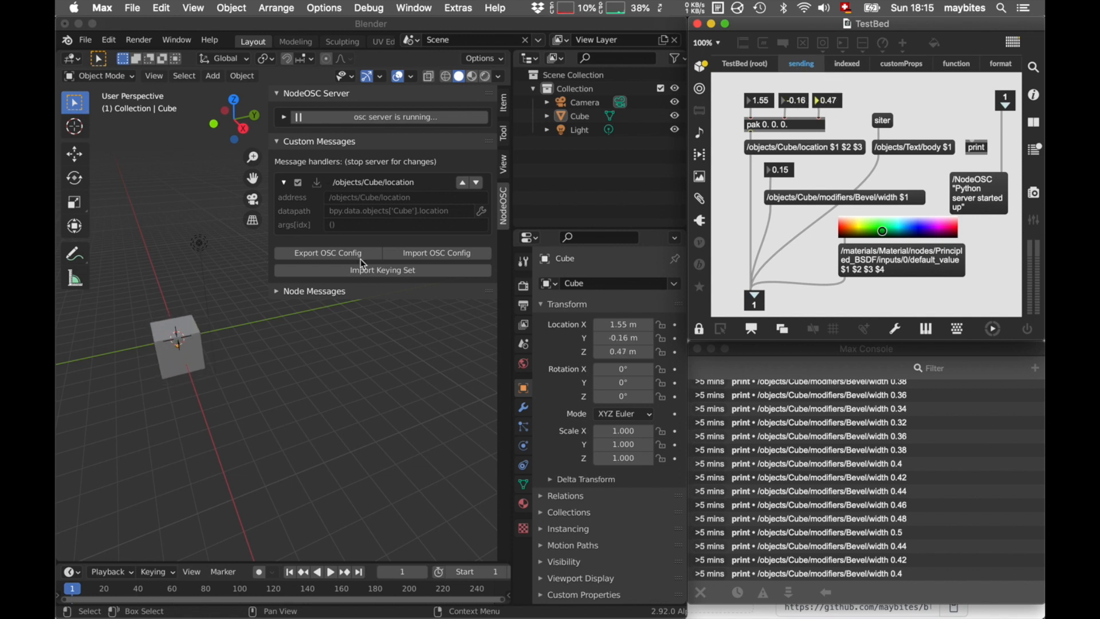
Collapse and re-expand the /objects/Cube/location handler, and stop the NodeOSC server
left_click(383, 208)
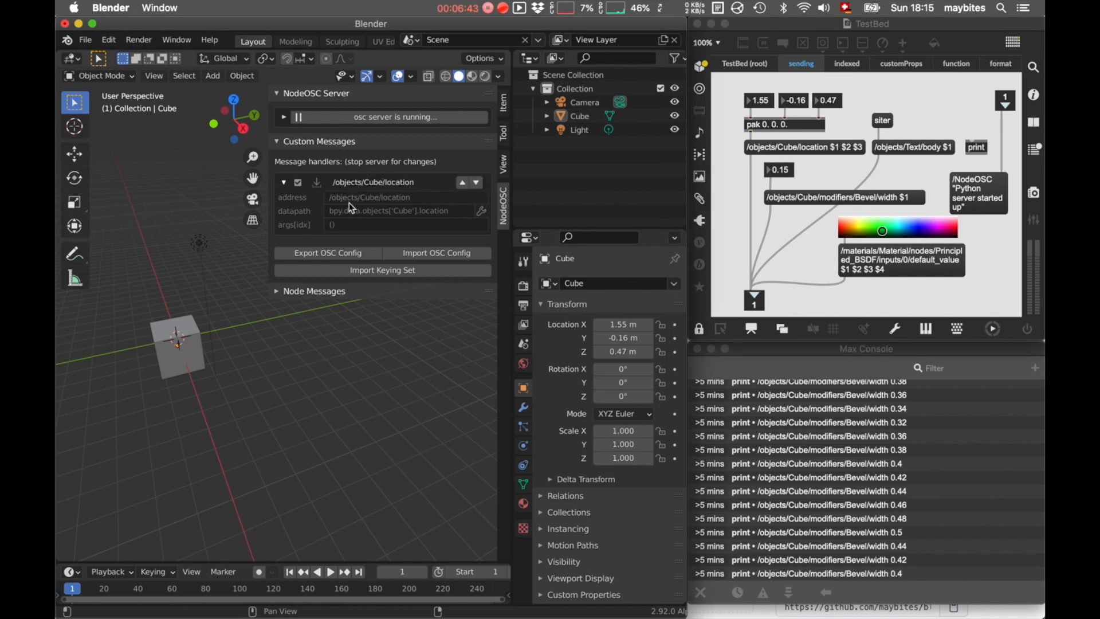
left_click(284, 183)
left_click(284, 183)
left_click(378, 117)
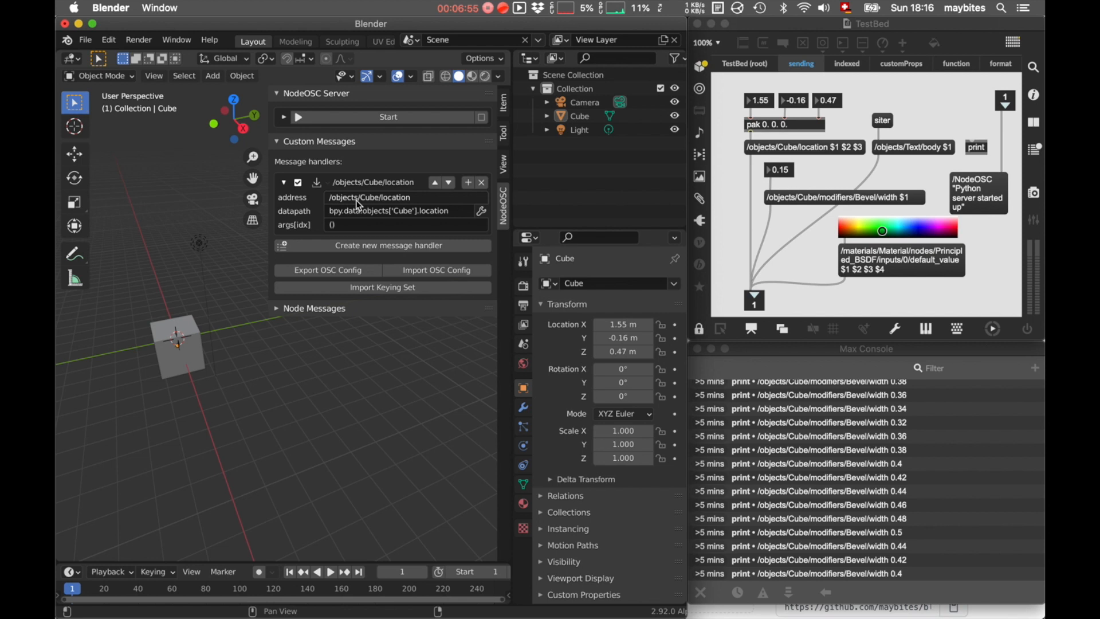
Disable and re-enable the /objects/Cube/location handler, and duplicate it and delete the copy
left_click(299, 183)
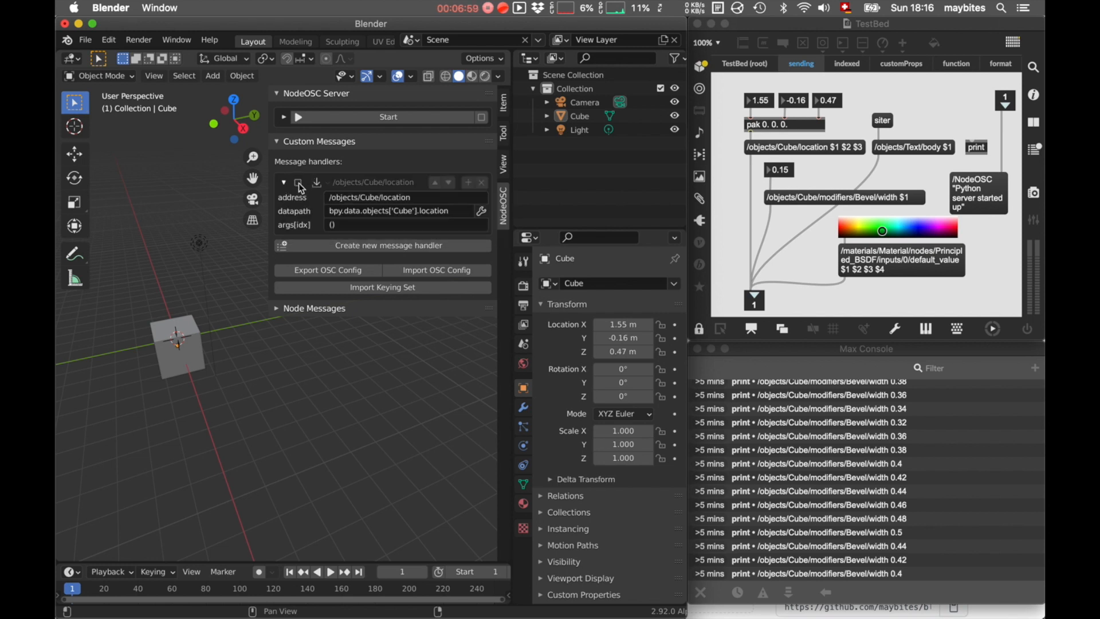
left_click(299, 184)
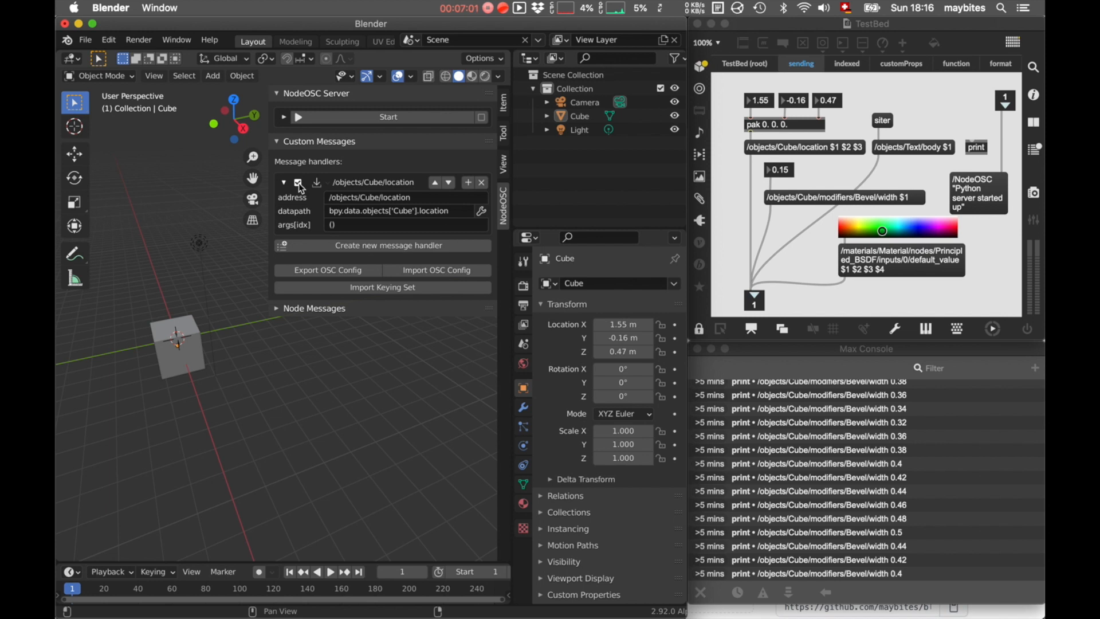
left_click(327, 184)
left_click(469, 183)
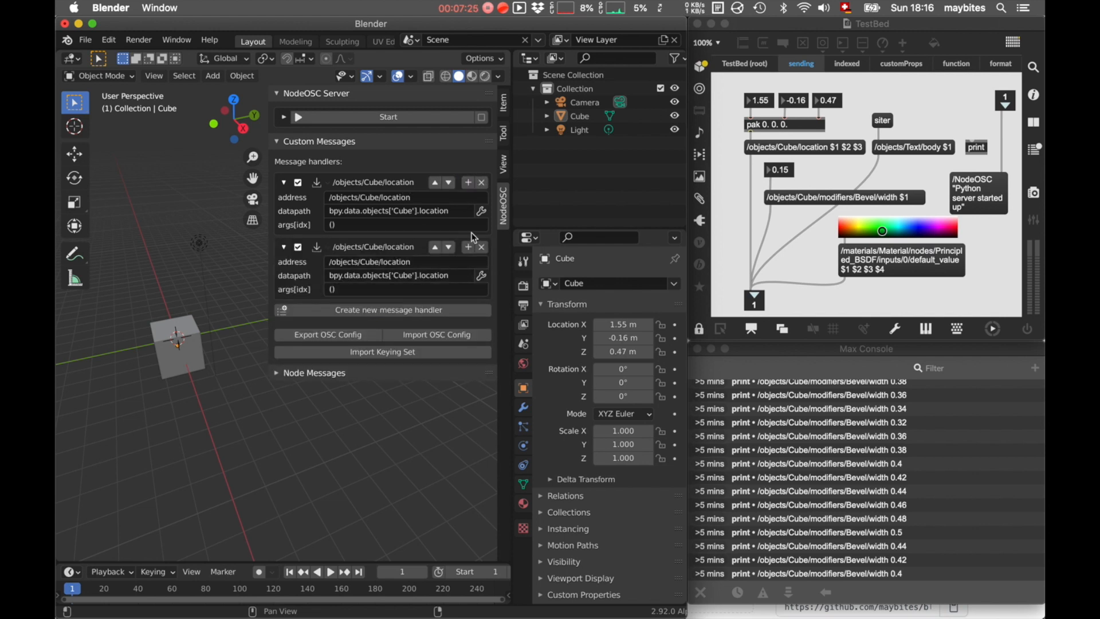
left_click(482, 247)
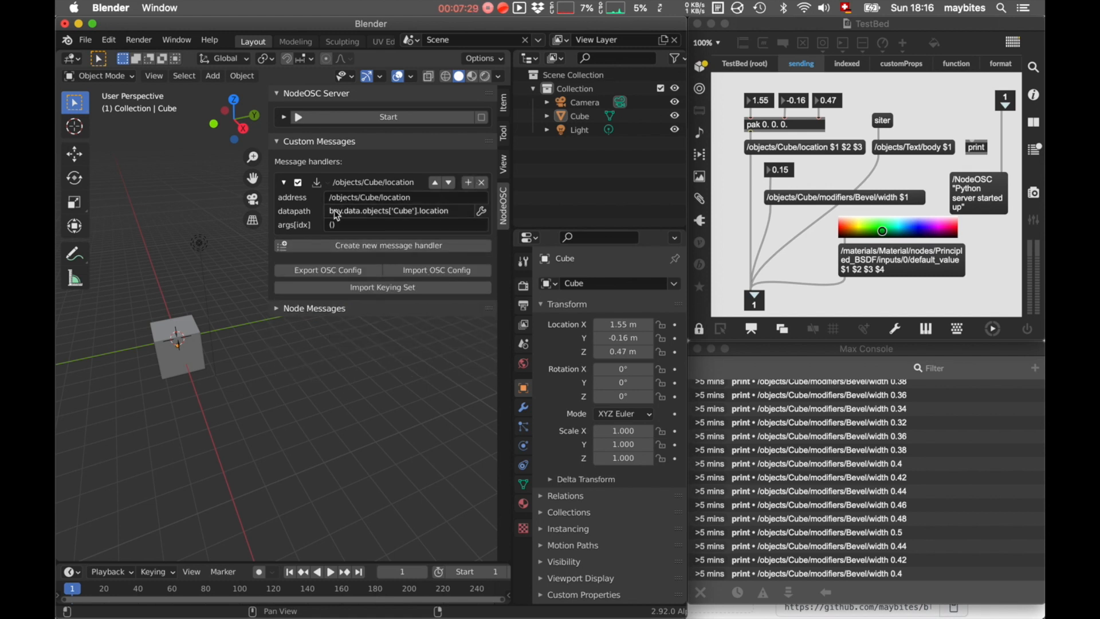
Show the location handler's datapath format and args range options, and hide both again
left_click(483, 212)
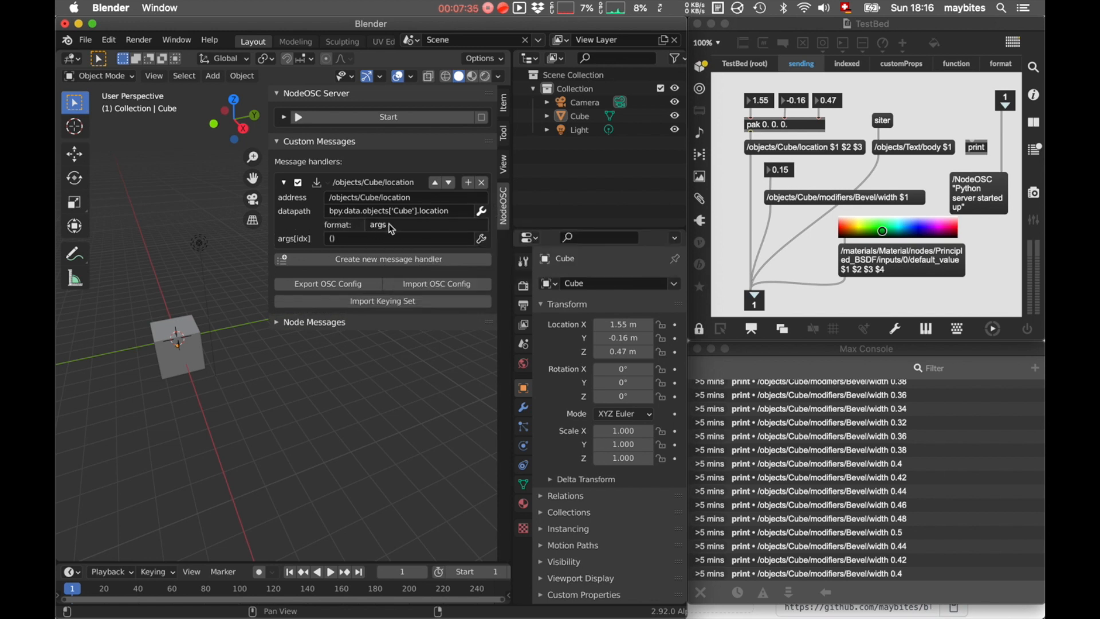
left_click(482, 240)
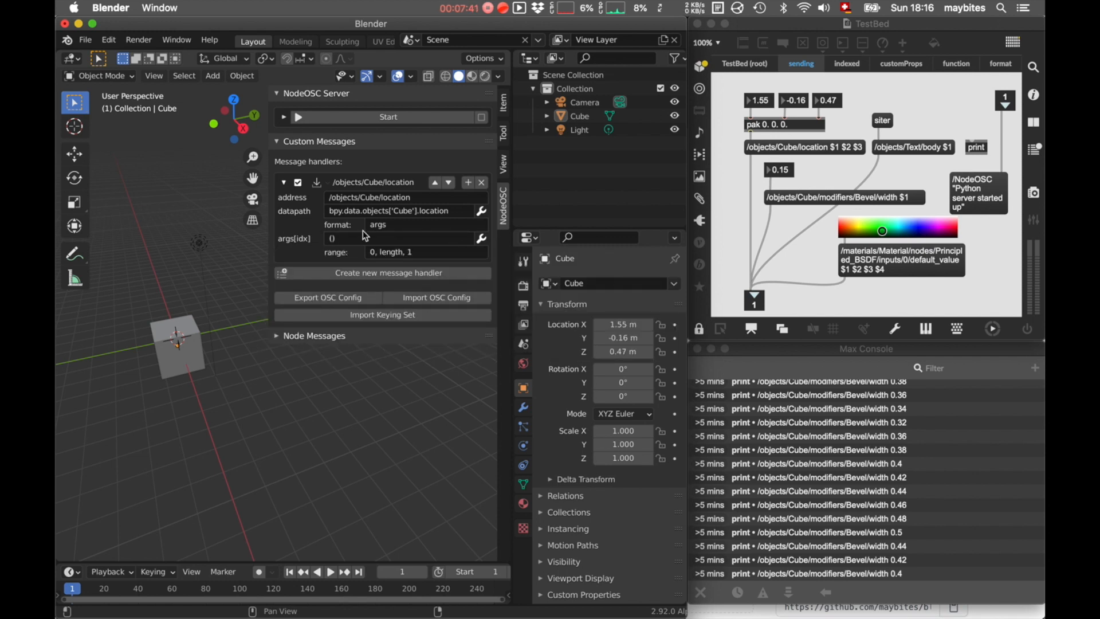
left_click(484, 240)
left_click(482, 211)
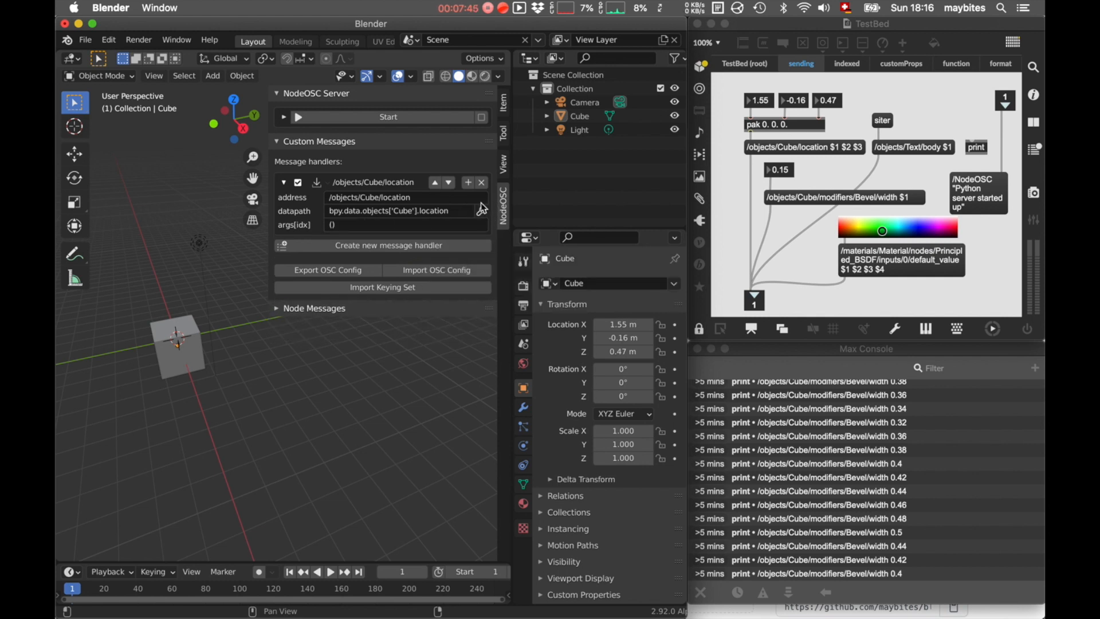
Delete the location handler and create a new node OSC handler directly from the cube's Location property
left_click(481, 182)
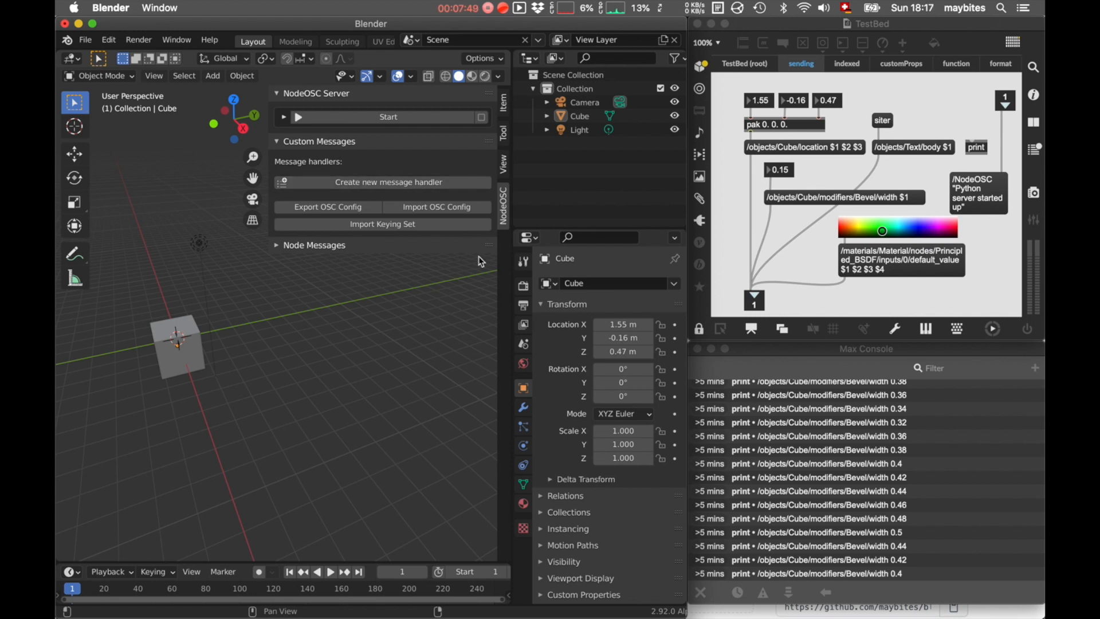
right_click(622, 324)
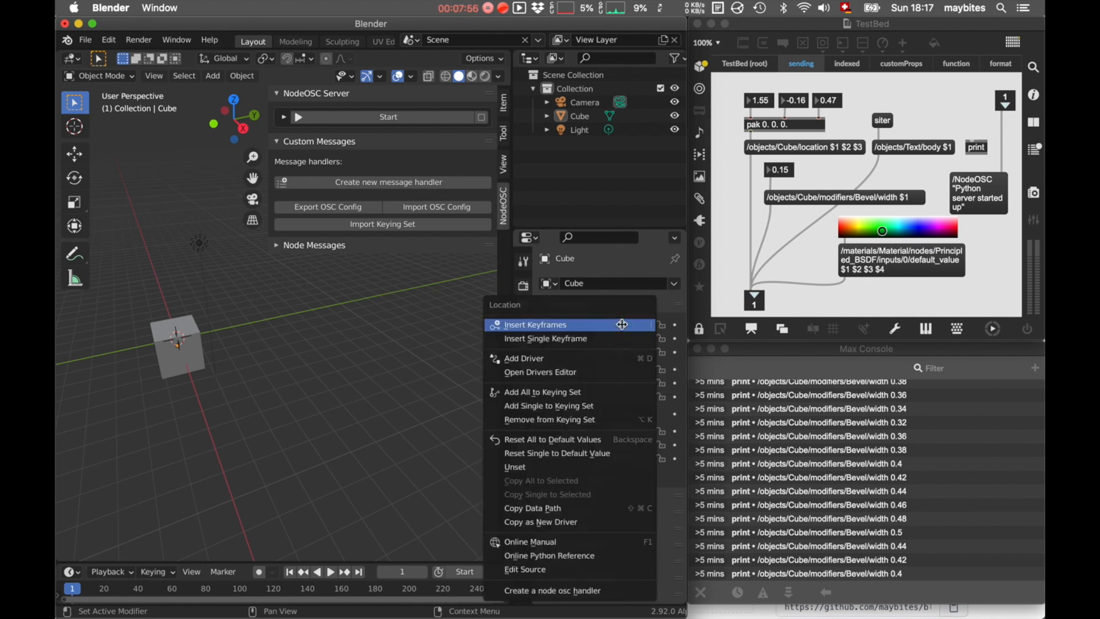
left_click(584, 594)
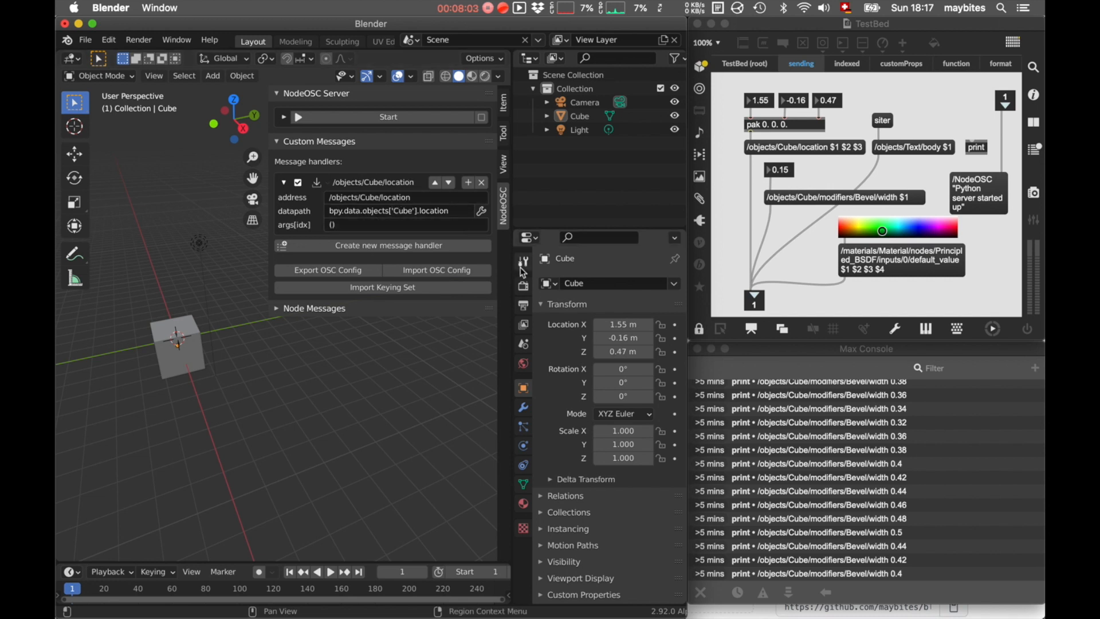
Create a node OSC handler from the cube's Scale property
left_click(619, 429)
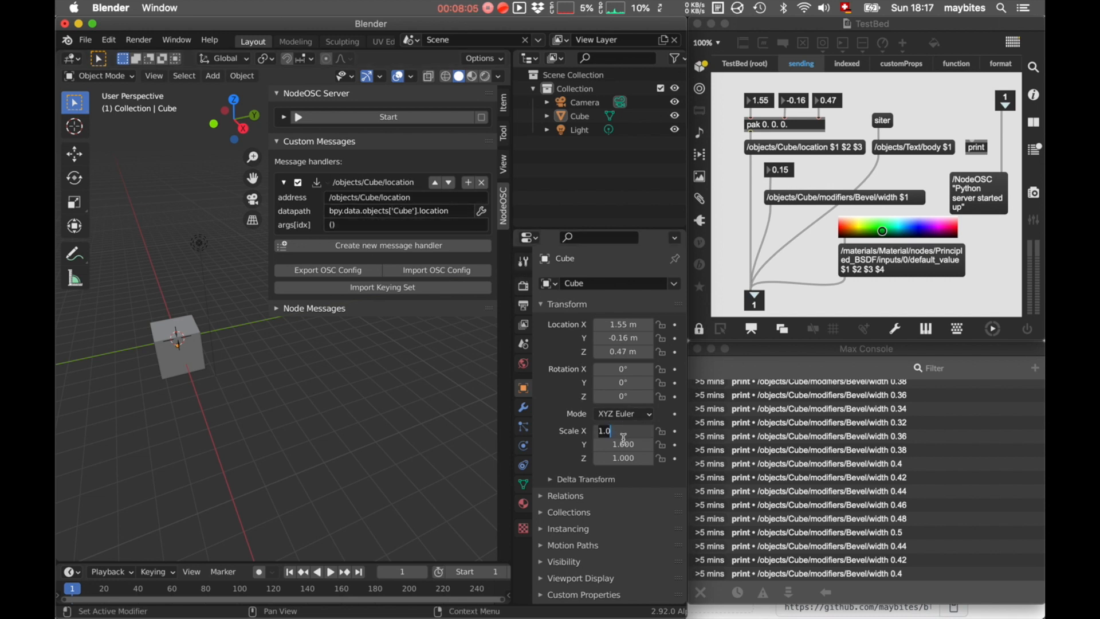
left_click(623, 442)
right_click(623, 431)
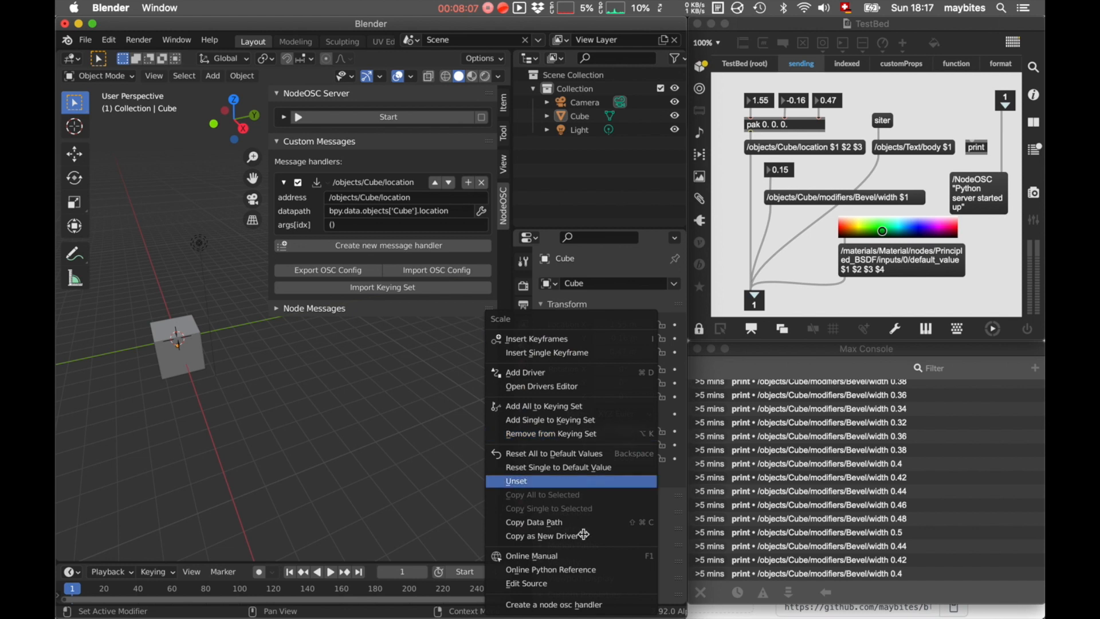
left_click(568, 605)
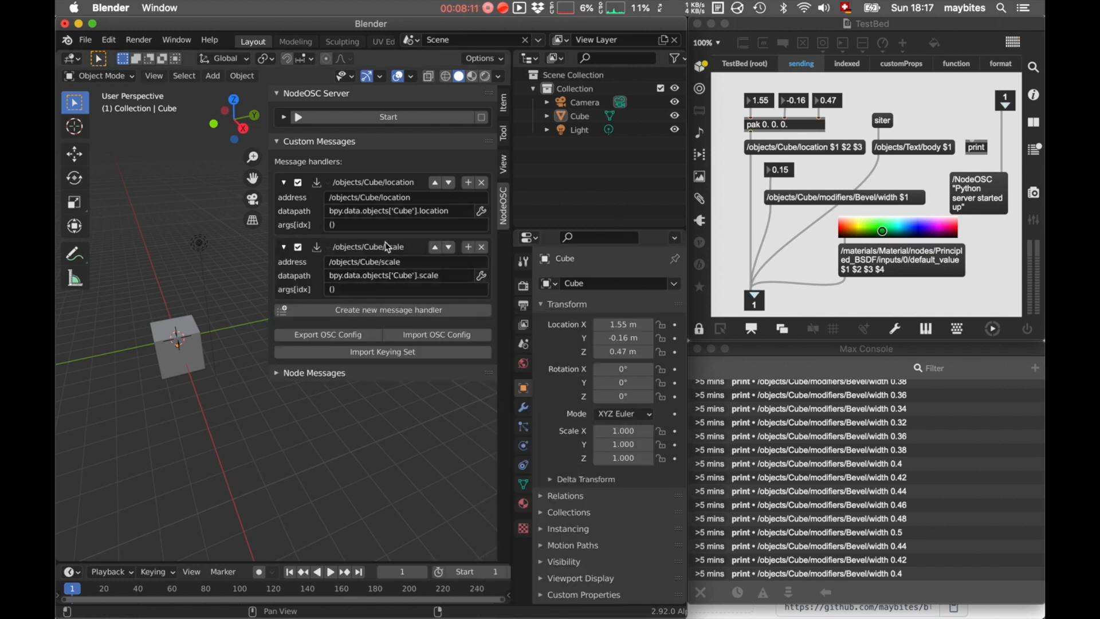
Add a Bevel modifier to the cube and create a node OSC handler from its Amount value
left_click(523, 407)
left_click(570, 283)
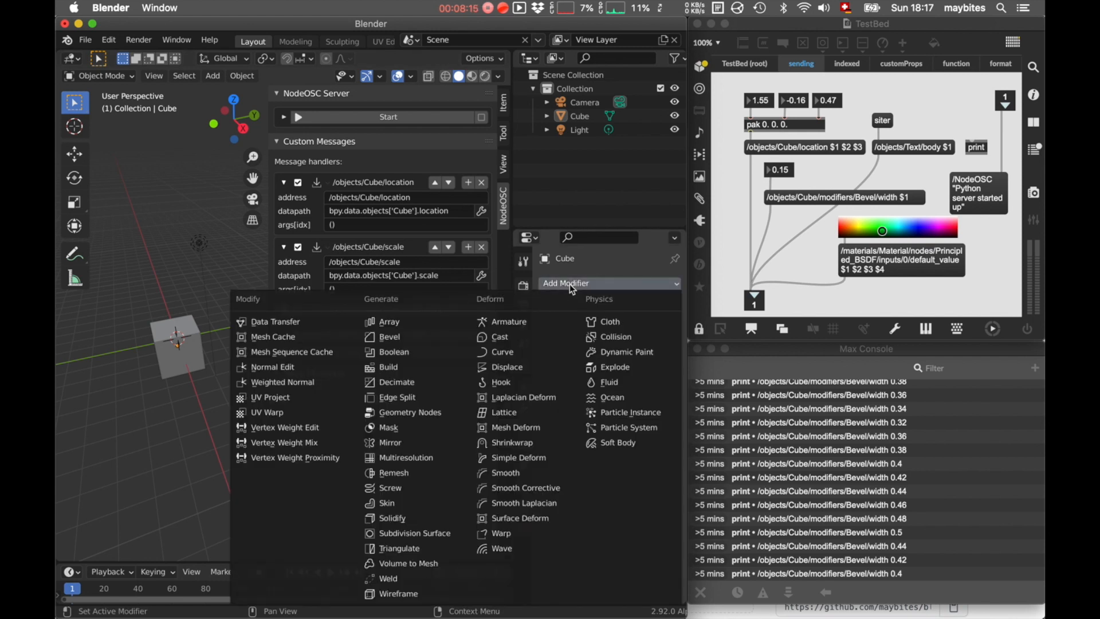
left_click(391, 336)
left_click(627, 360)
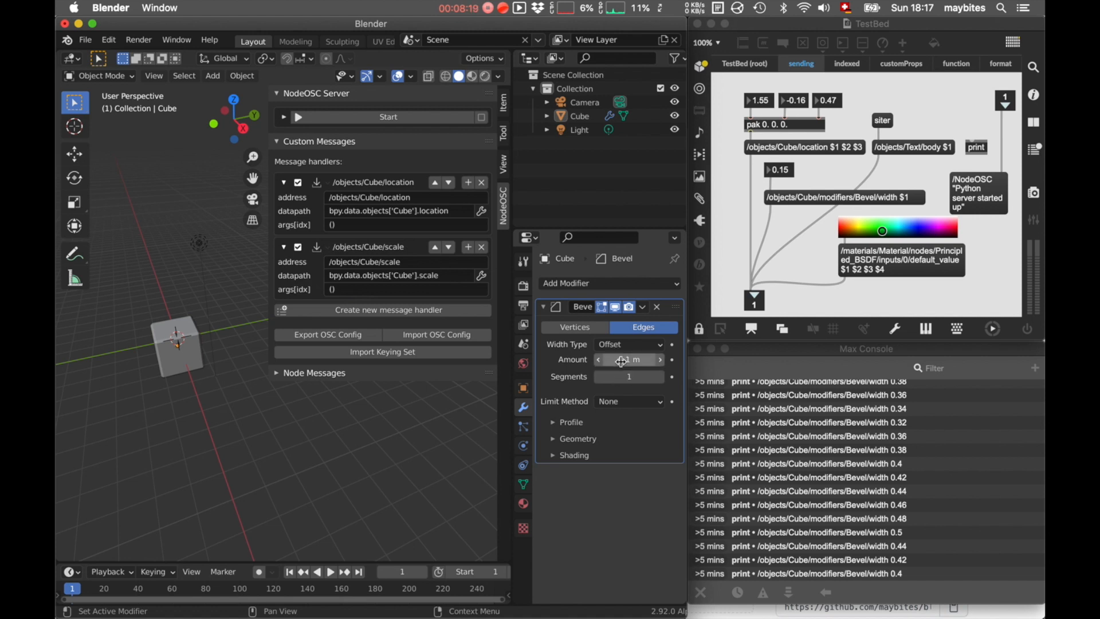
right_click(627, 360)
left_click(558, 573)
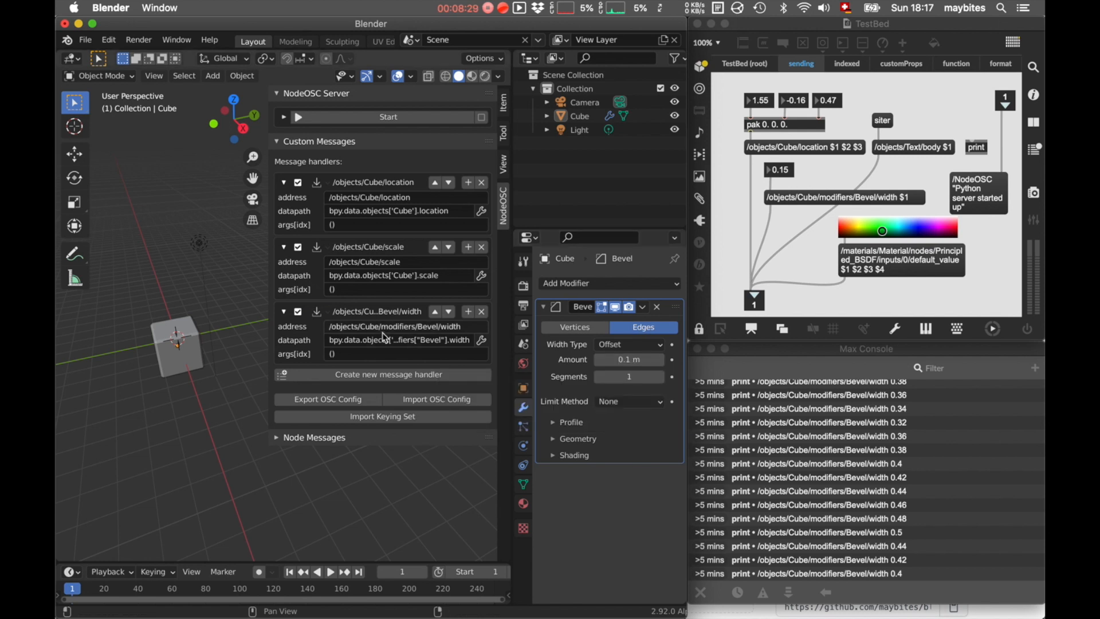
Delete the Bevel width and scale handlers, and open the location handler's address for editing without changing it
left_click(481, 311)
left_click(482, 247)
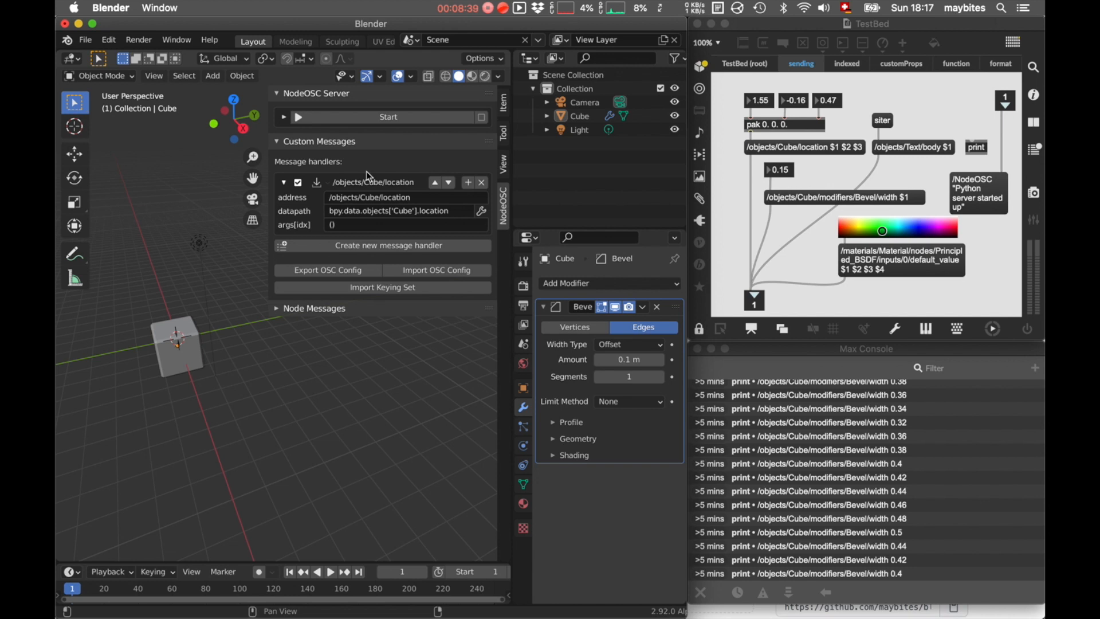
left_click(406, 197)
left_click(423, 197)
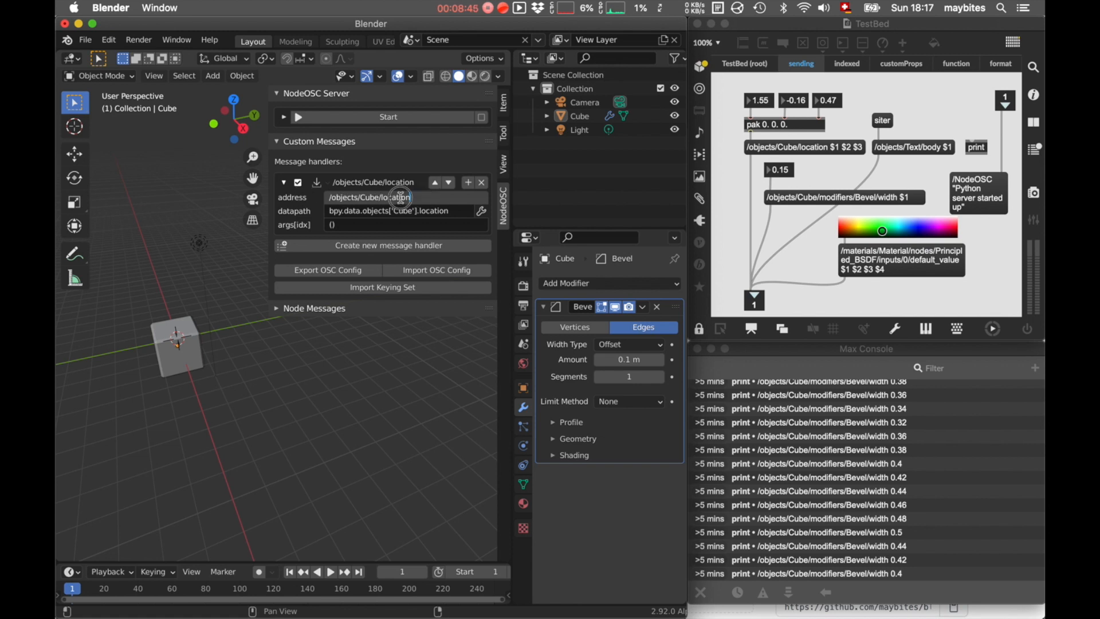
left_click(306, 208)
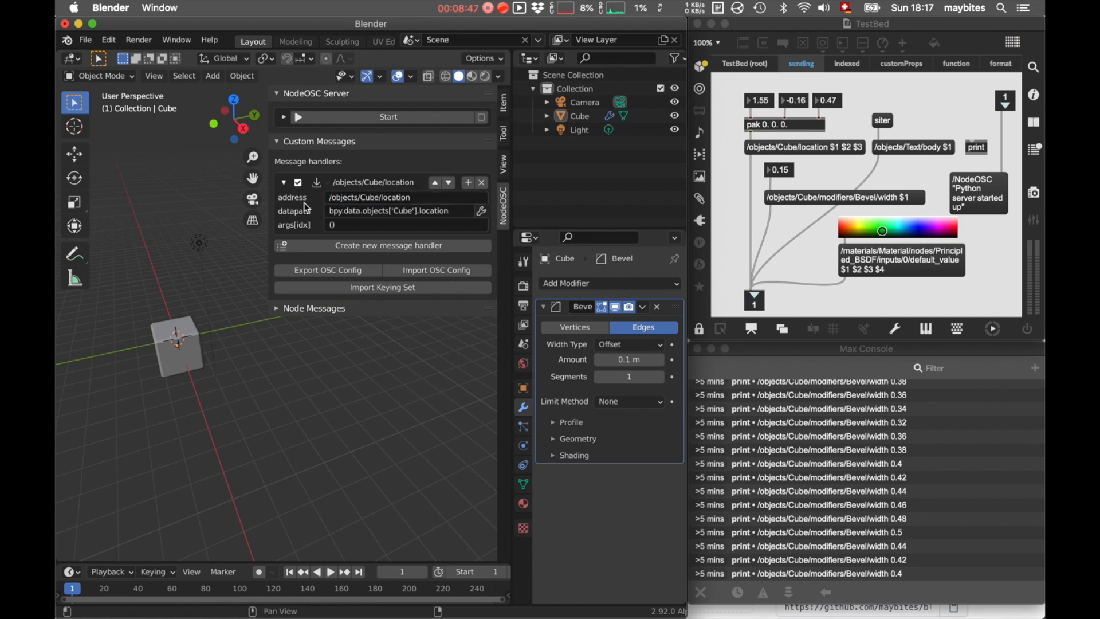
Start the NodeOSC server, expand its settings and enable Monitoring and Error reporting
left_click(381, 116)
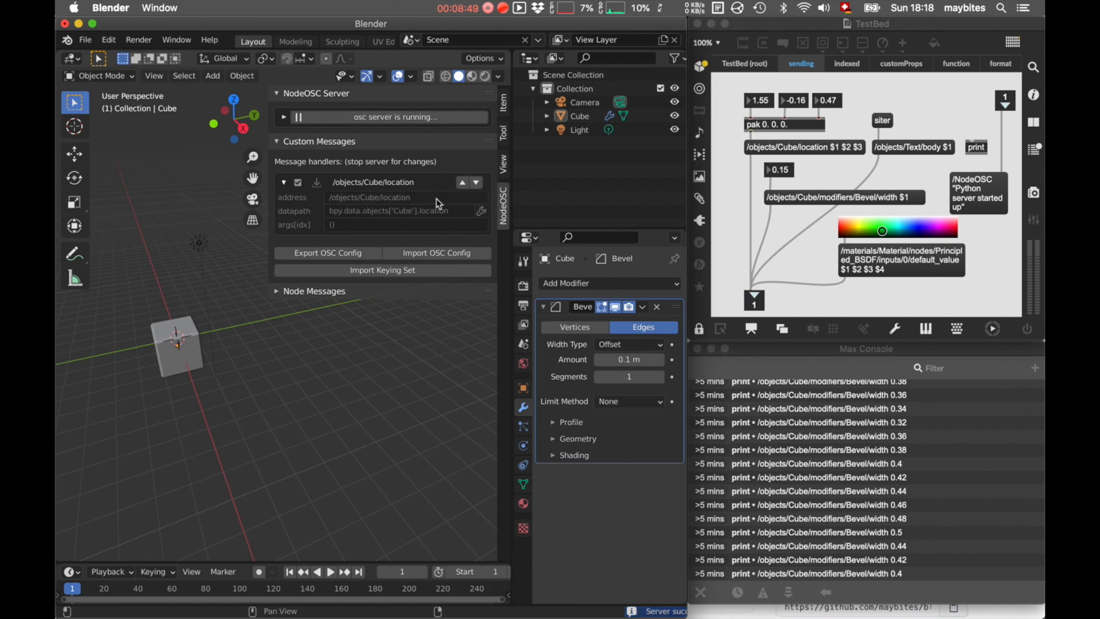
left_click(283, 117)
left_click(281, 196)
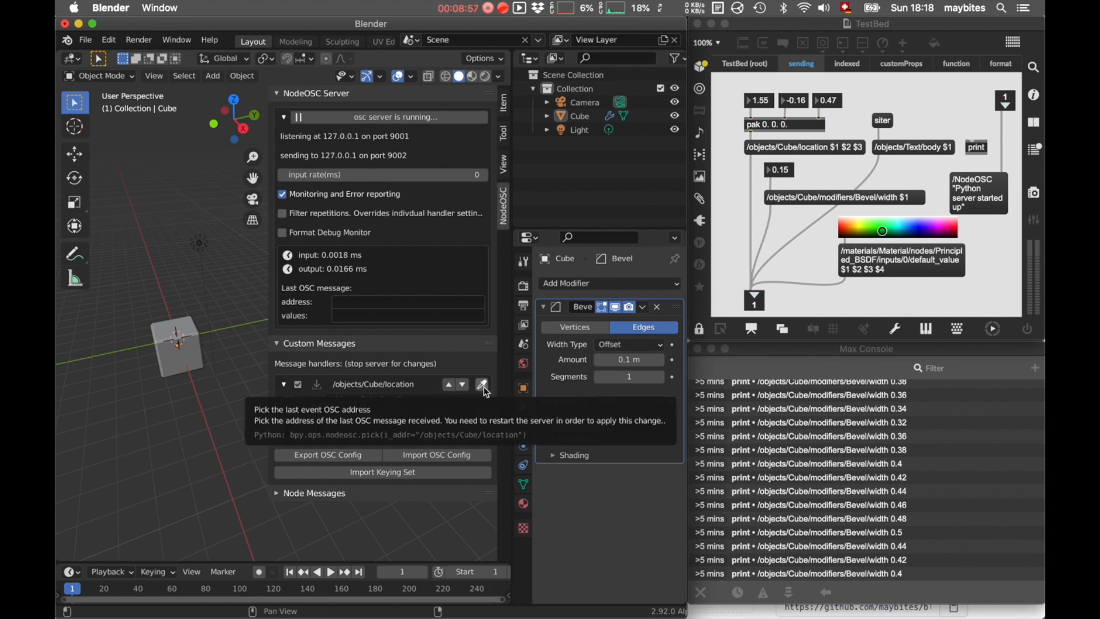
Send a Bevel width of 0.71 from Max, pick the last received OSC address for the handler, and restart the server
left_click(780, 171)
mouse_move(780, 170)
left_mouse_down()
mouse_move(788, 143)
mouse_move(785, 172)
left_mouse_up()
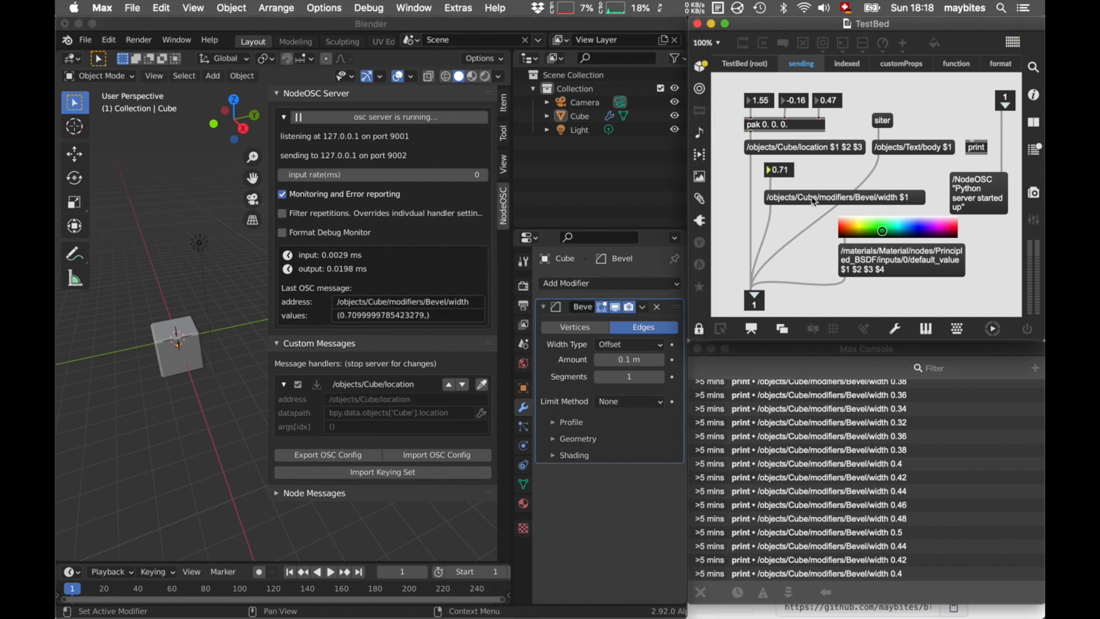
left_click(482, 384)
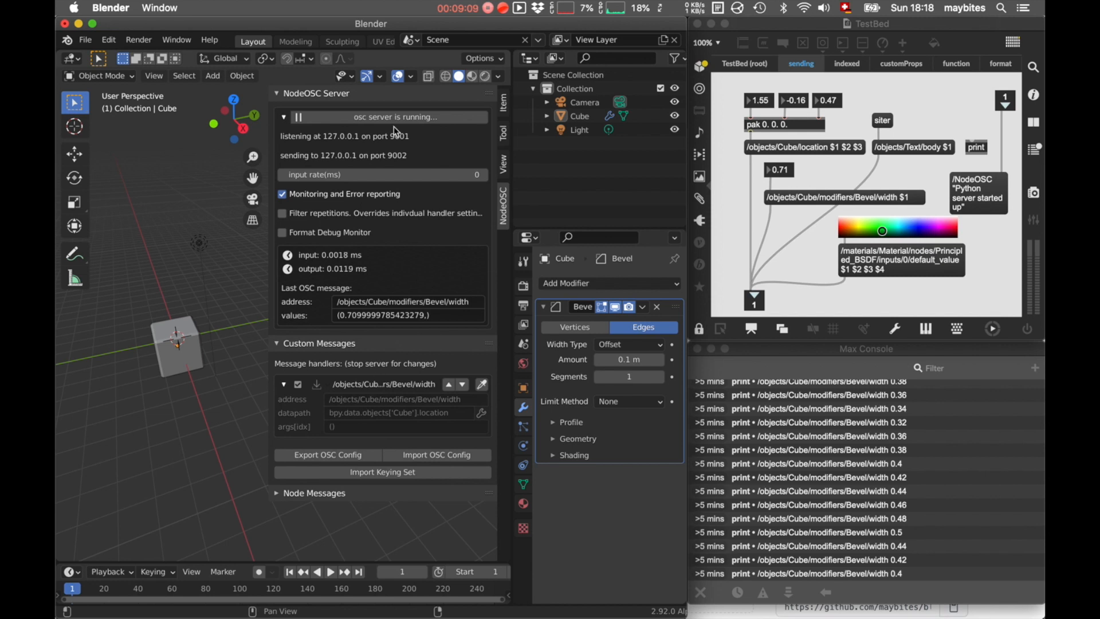
left_click(380, 119)
left_click(375, 118)
Send a cube location with X 1.79 from Max and pick that message's OSC address for the handler
left_click_drag(770, 107, 770, 94)
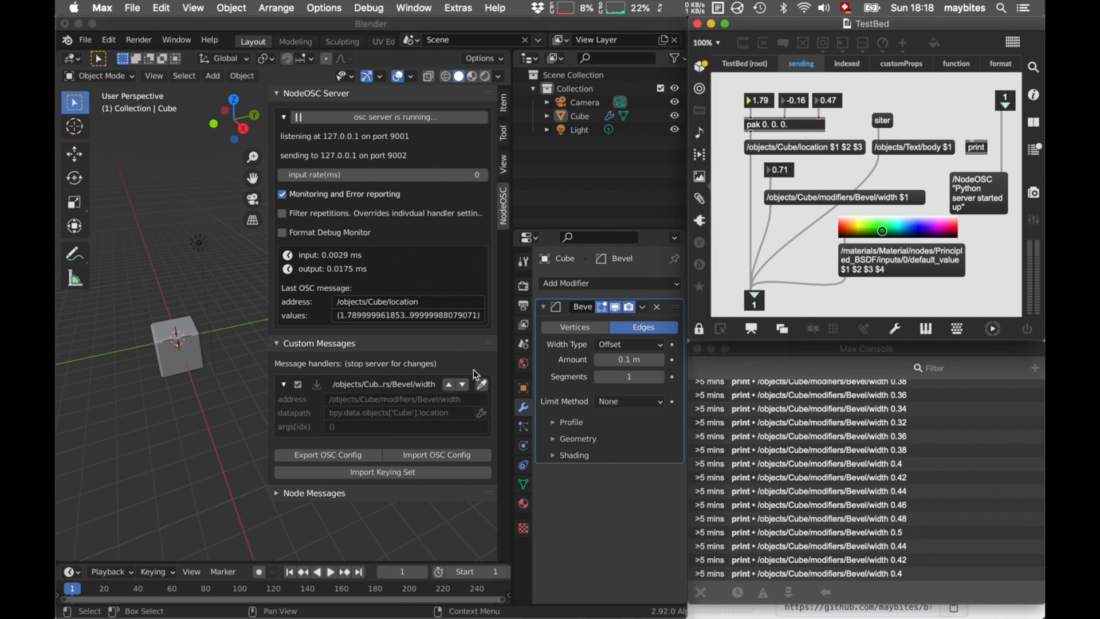
left_click(483, 385)
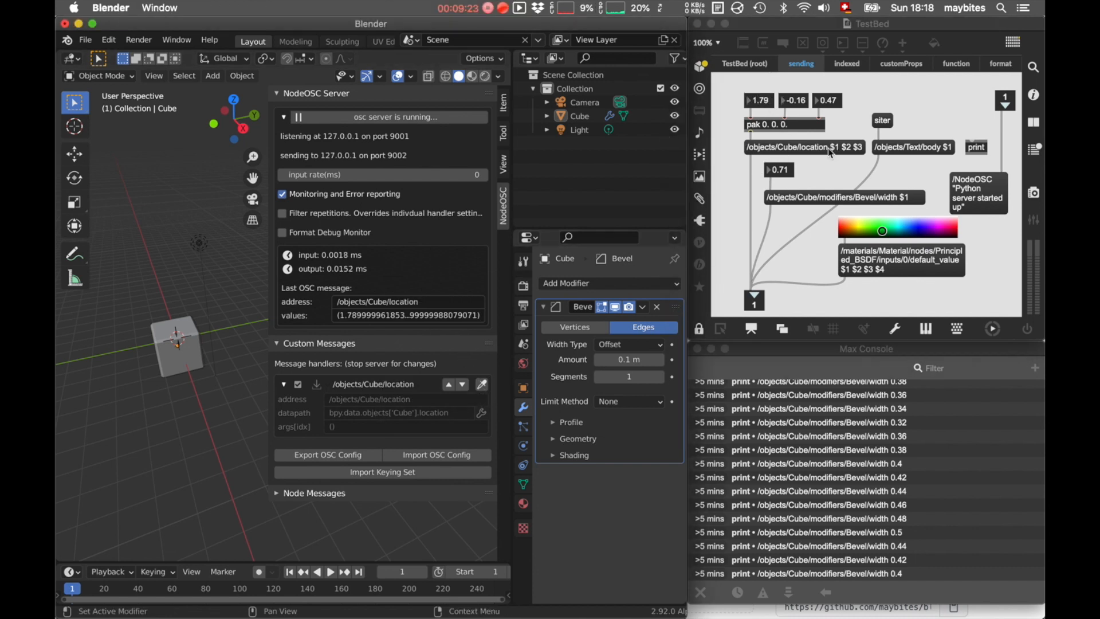
Restart the NodeOSC server to apply the picked address, collapse its settings, and stop the server
left_click(385, 118)
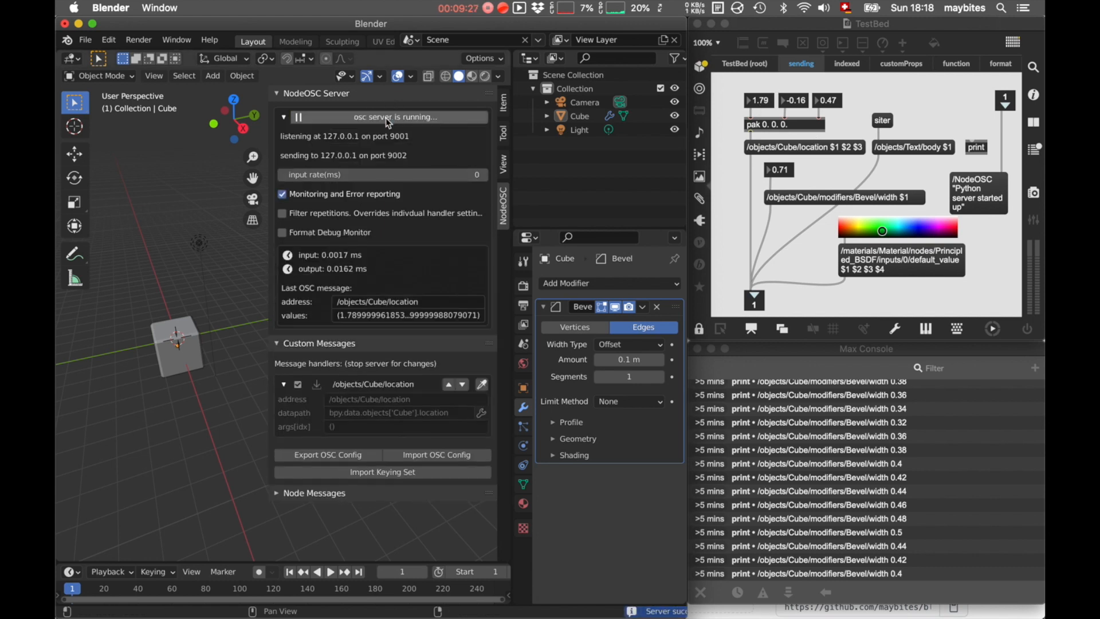
left_click(286, 116)
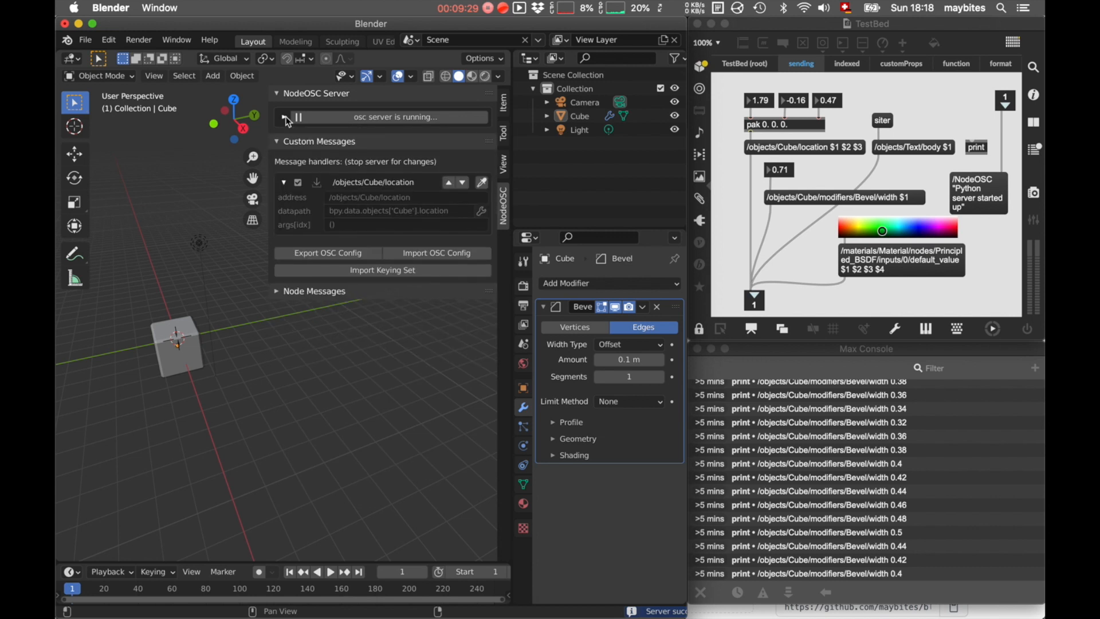
left_click(321, 120)
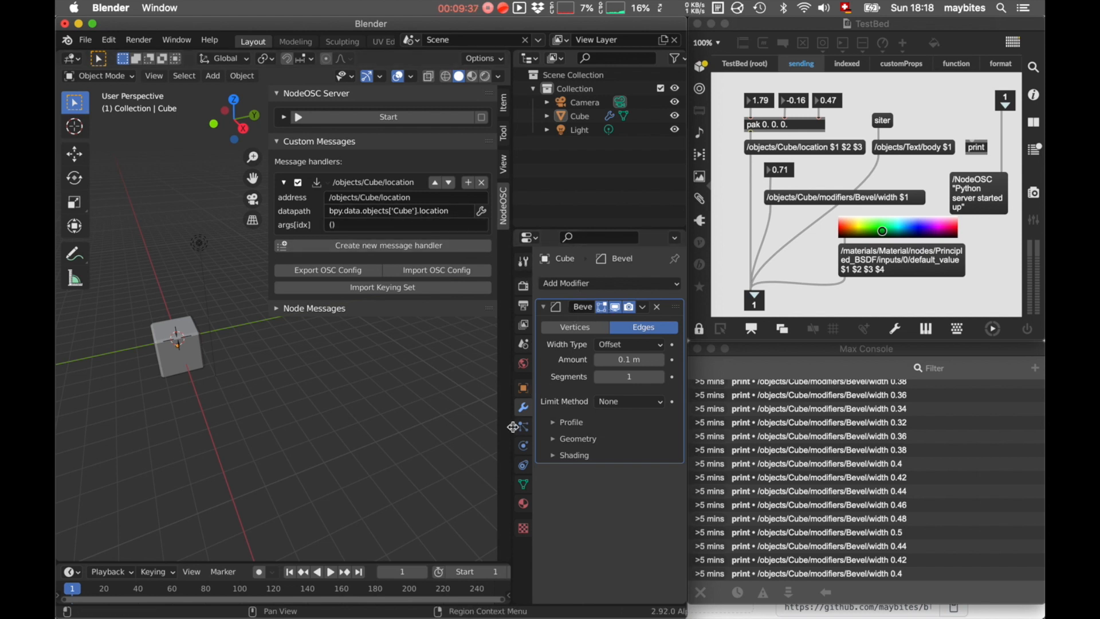
Show the cube's object properties and set the location handler's argument indices to (0, 1, 2)
left_click(525, 390)
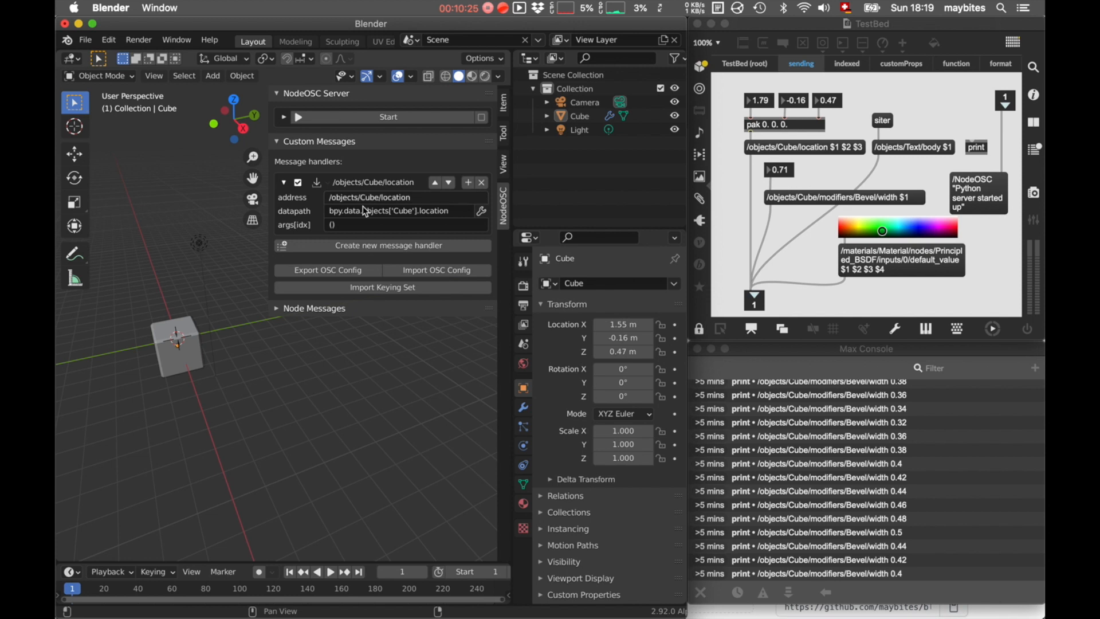
left_click(334, 226)
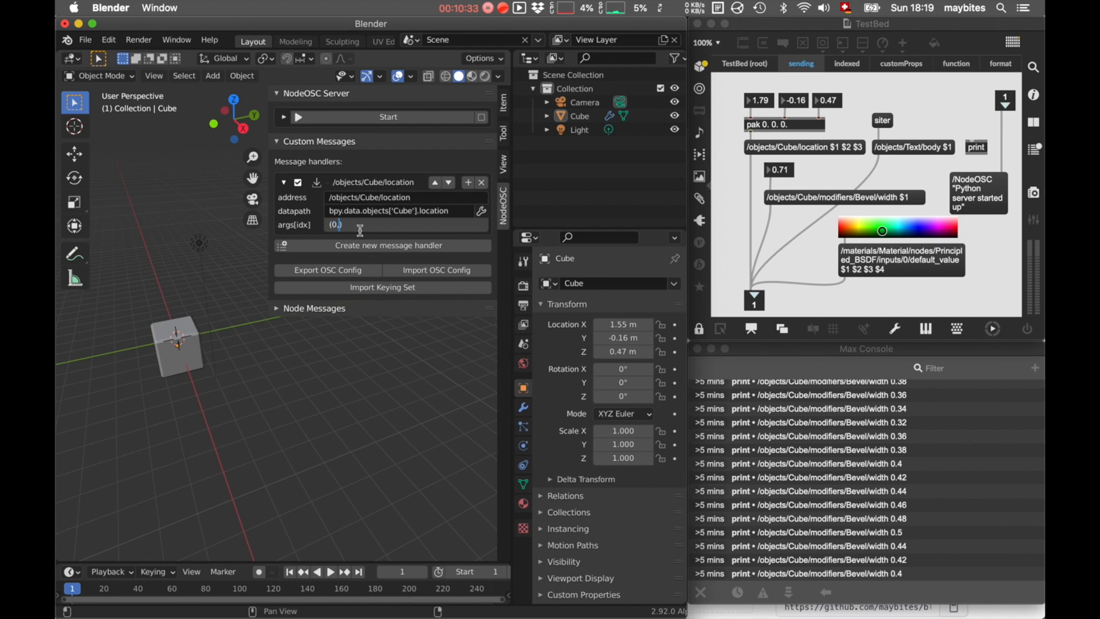
type("0, 1, 2")
key("Return")
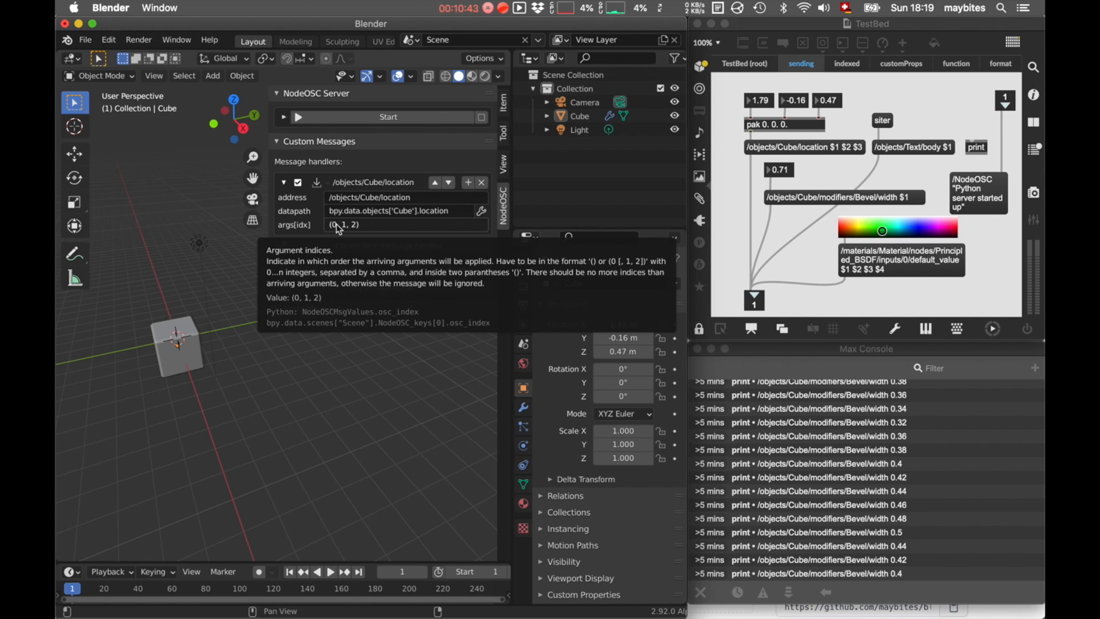
Start the NodeOSC server, send cube location X 5.9, Y 0.22 and Z 1.25 from Max, and stop the server
left_click(382, 117)
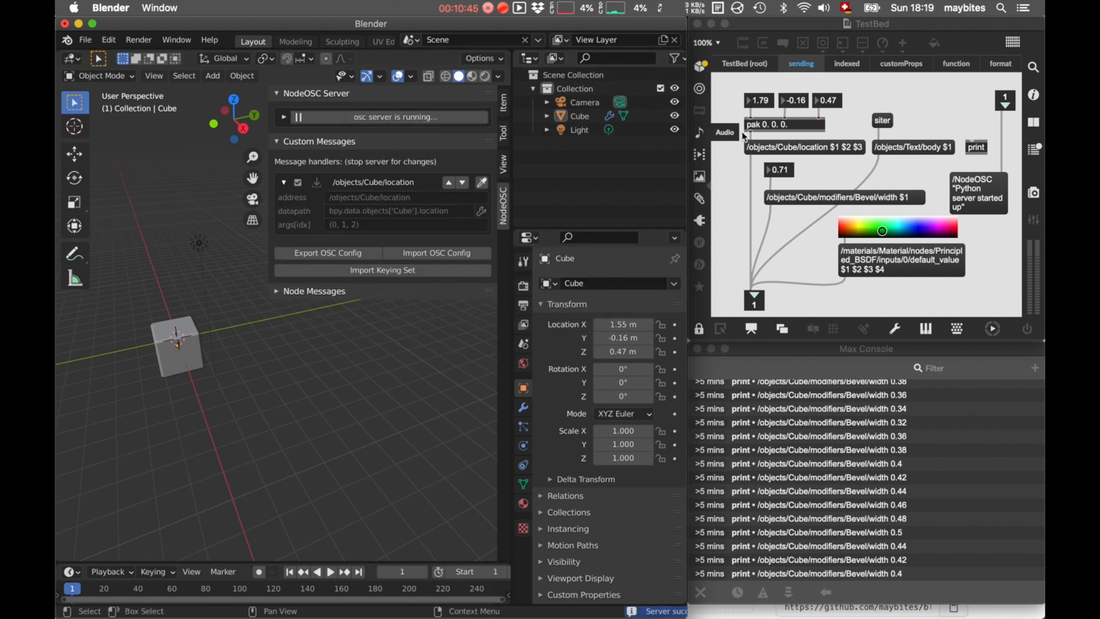
left_click_drag(762, 99, 765, 66)
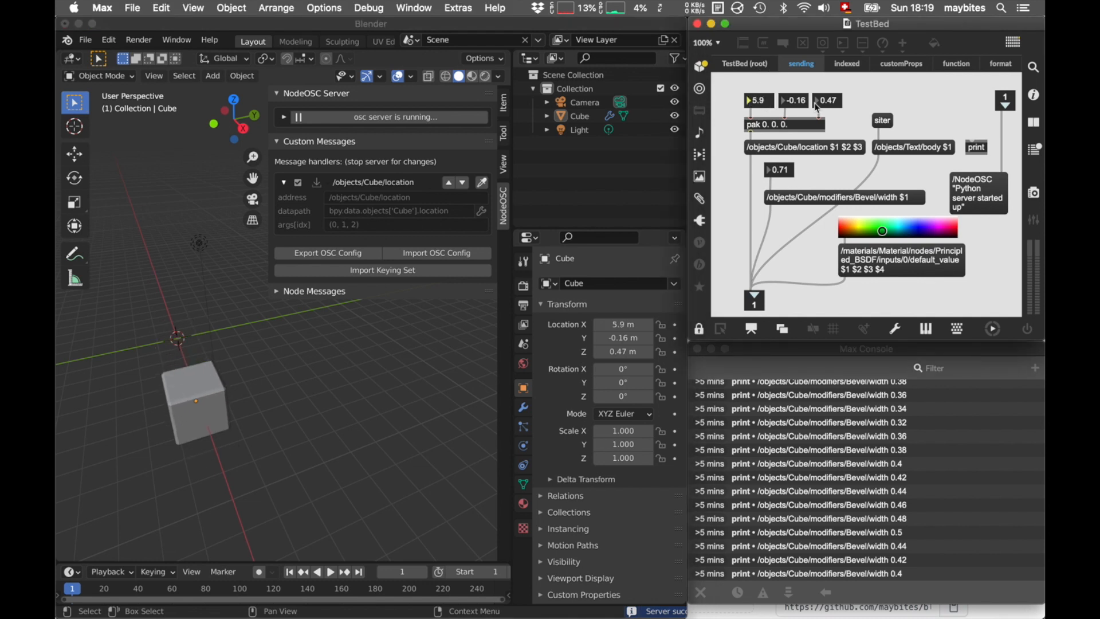
left_click_drag(804, 101, 832, 57)
left_click(346, 114)
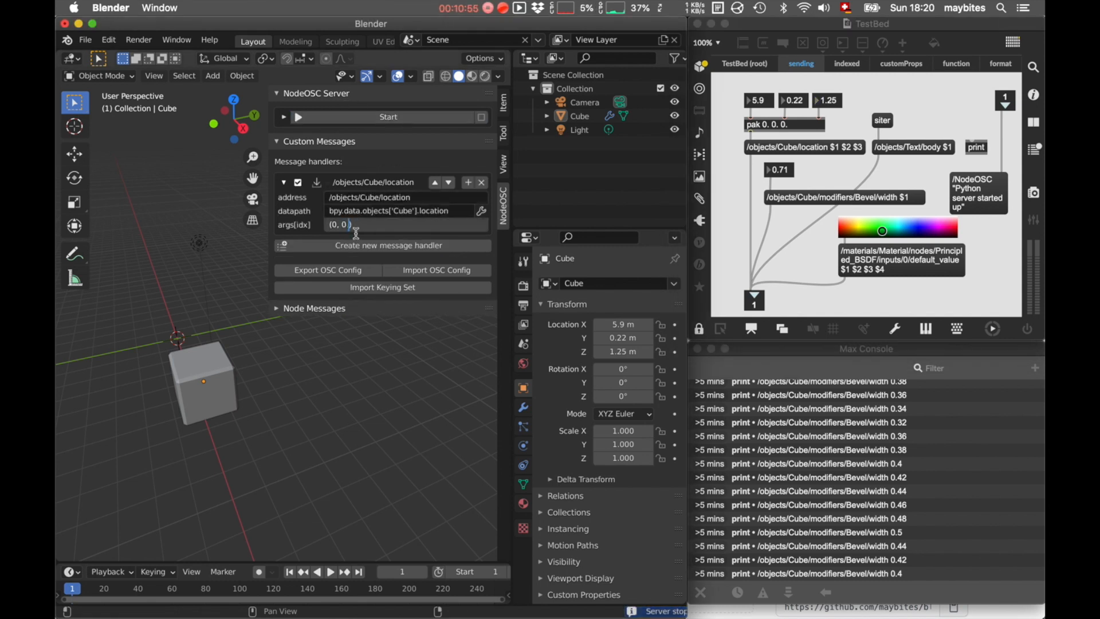
Set the location handler's argument indices to (0, 0, 0) and start the NodeOSC server
type(", 0")
key("Return")
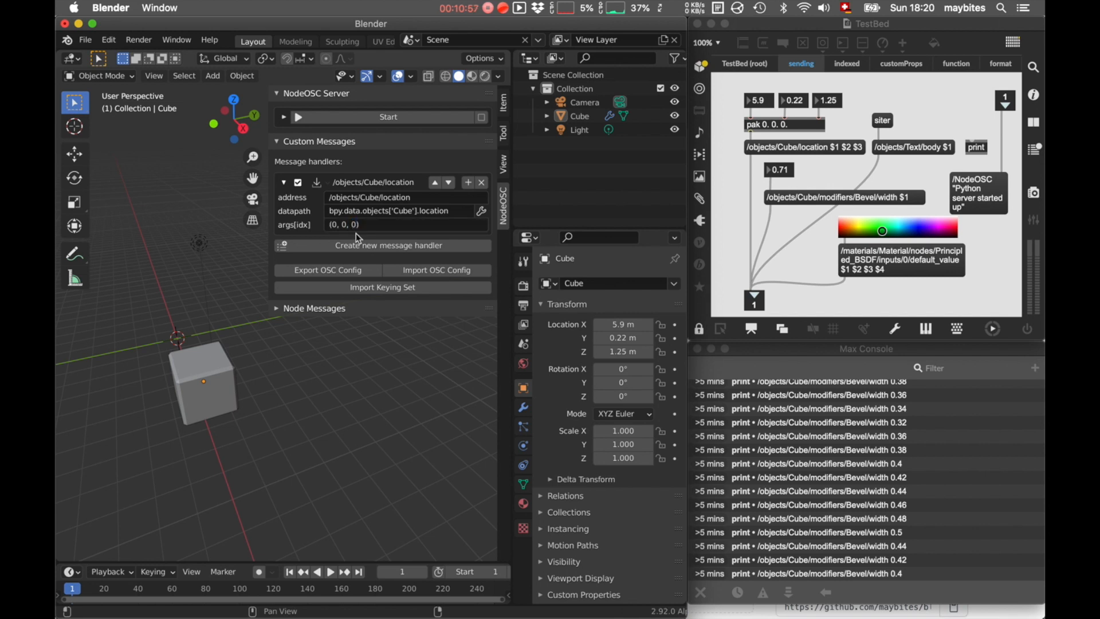
left_click(378, 118)
Lower the cube location's X value in Max to 0.04 to test the repeated indices, and stop the server
left_click_drag(766, 101, 754, 223)
type("0")
key("Return")
left_click(769, 103)
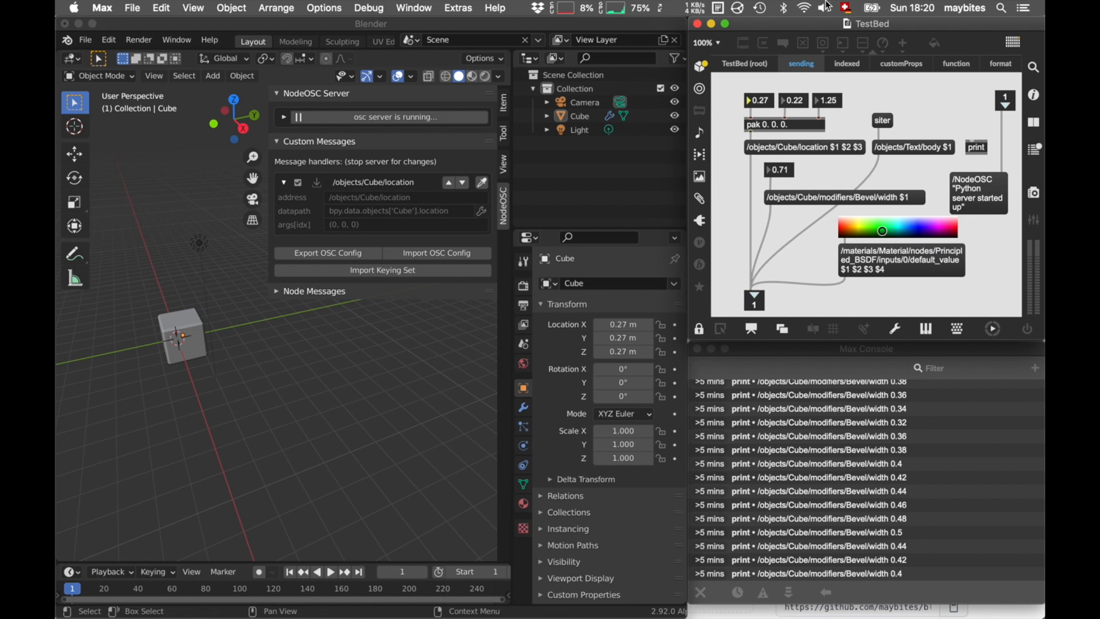
left_click_drag(770, 103, 769, 104)
left_click(363, 118)
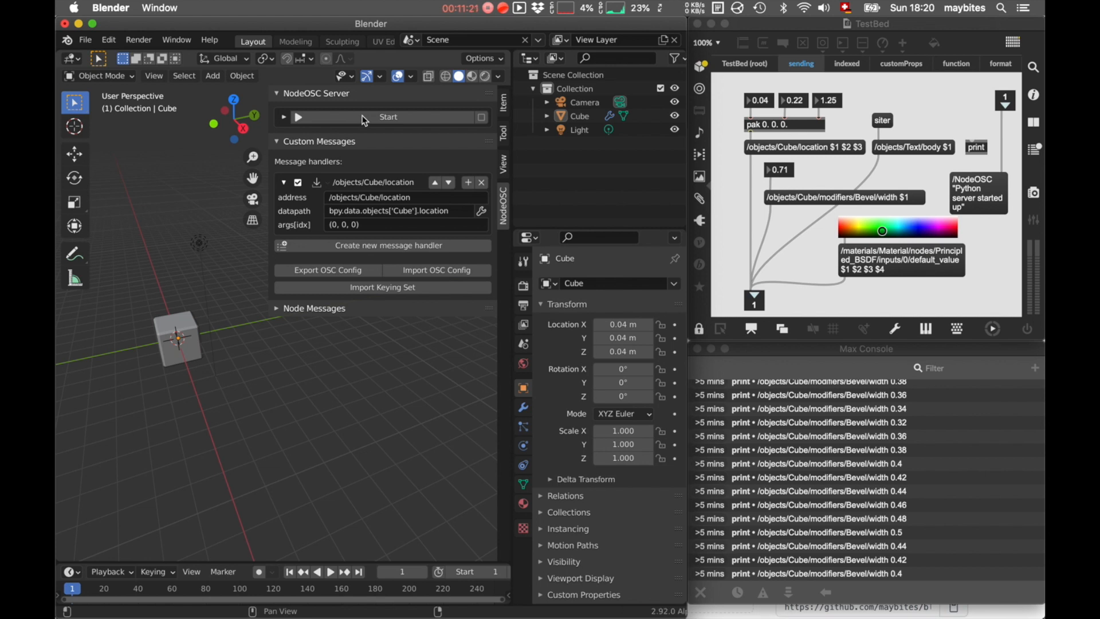
Set the location handler's direction to Output and start the NodeOSC server
left_click(319, 182)
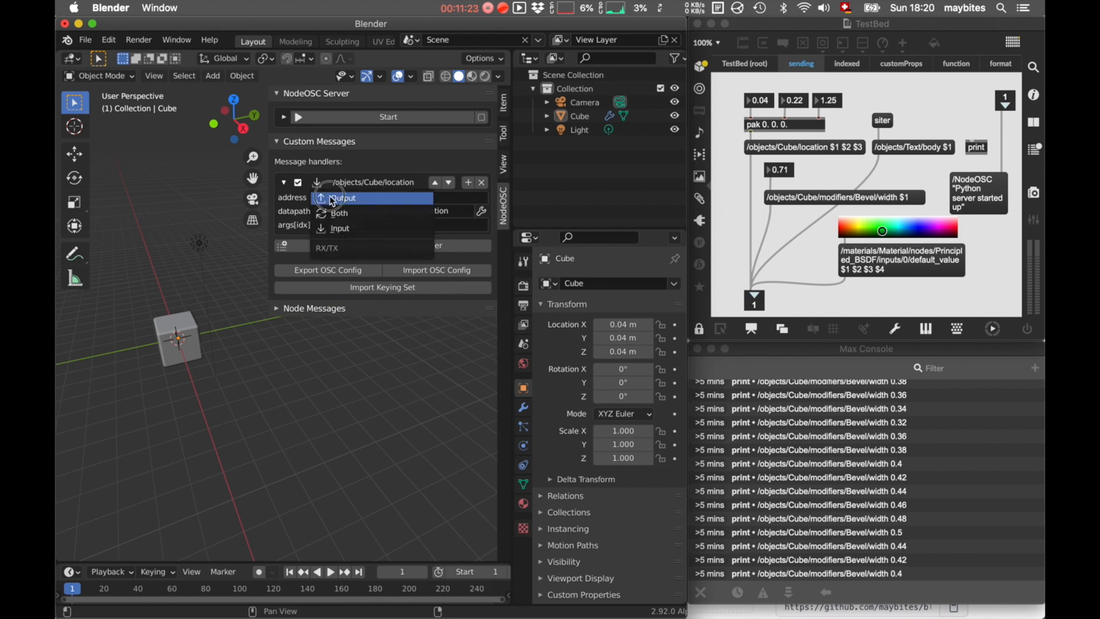
left_click(332, 199)
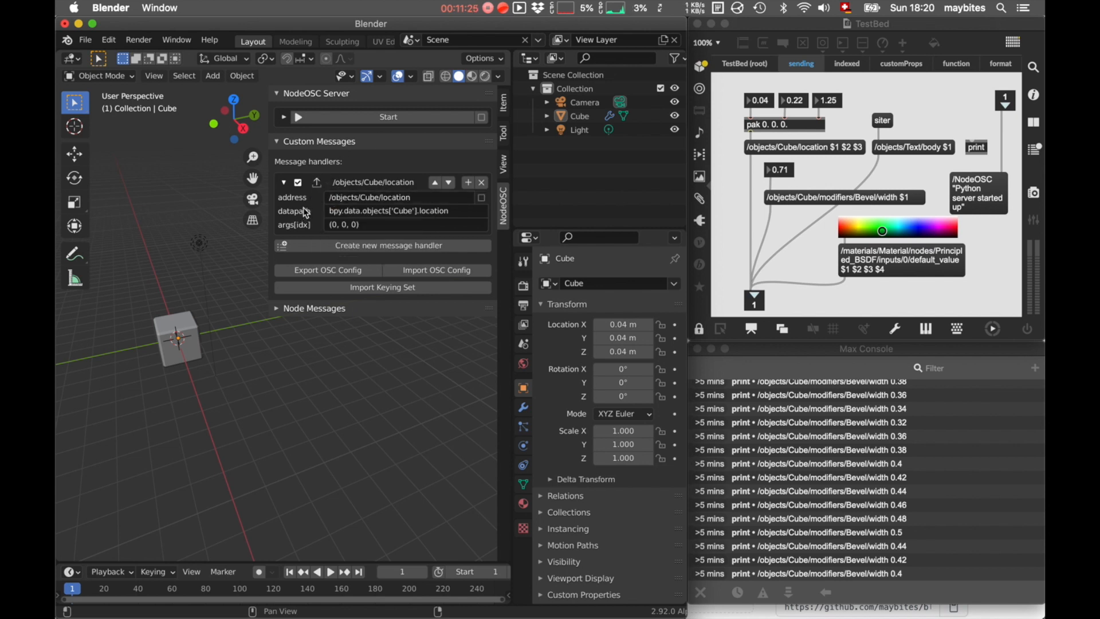
left_click(367, 117)
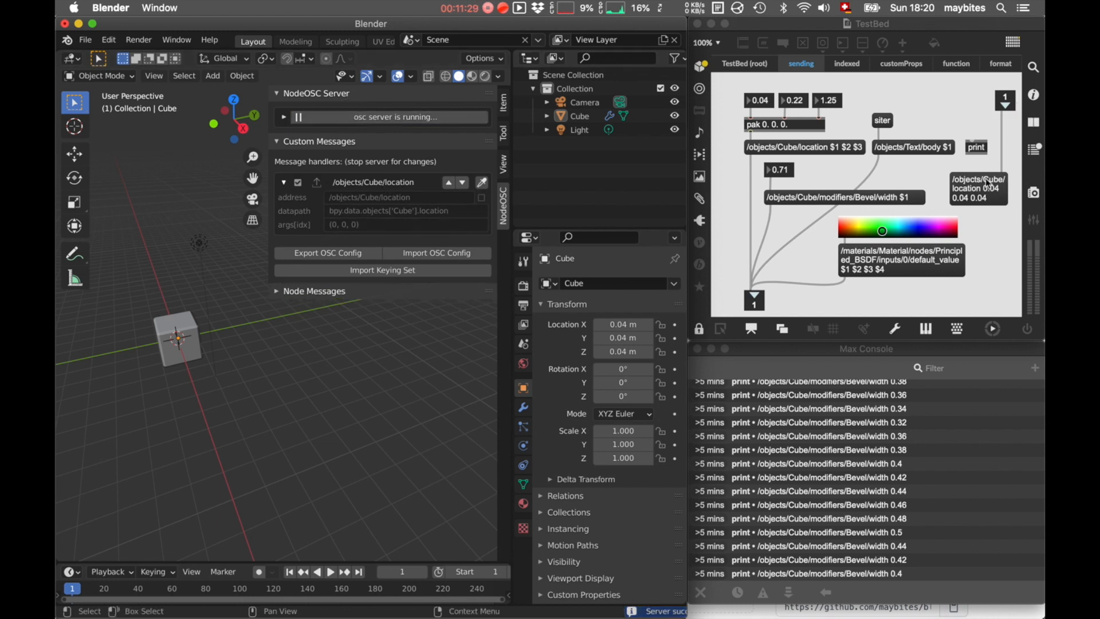
Select the cube and change its location to X -0.38, Y 0.34 and Z 0.32 m to send messages to Max
left_click(191, 331)
left_click(623, 324)
type("0.3")
key("Return")
left_click_drag(630, 324, 607, 325)
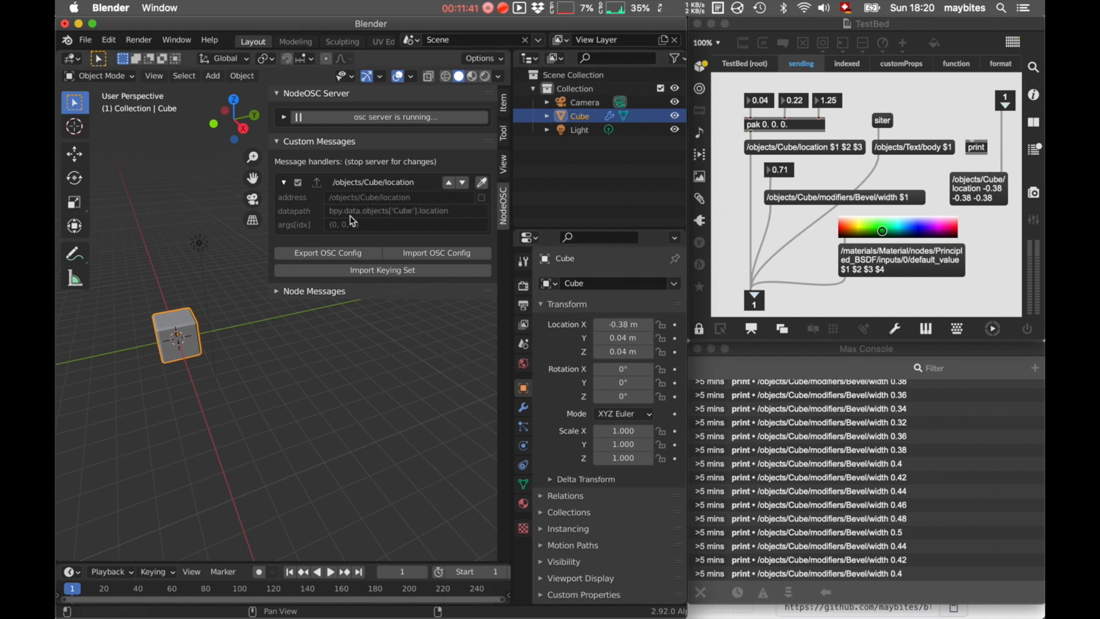
left_click_drag(611, 337, 630, 351)
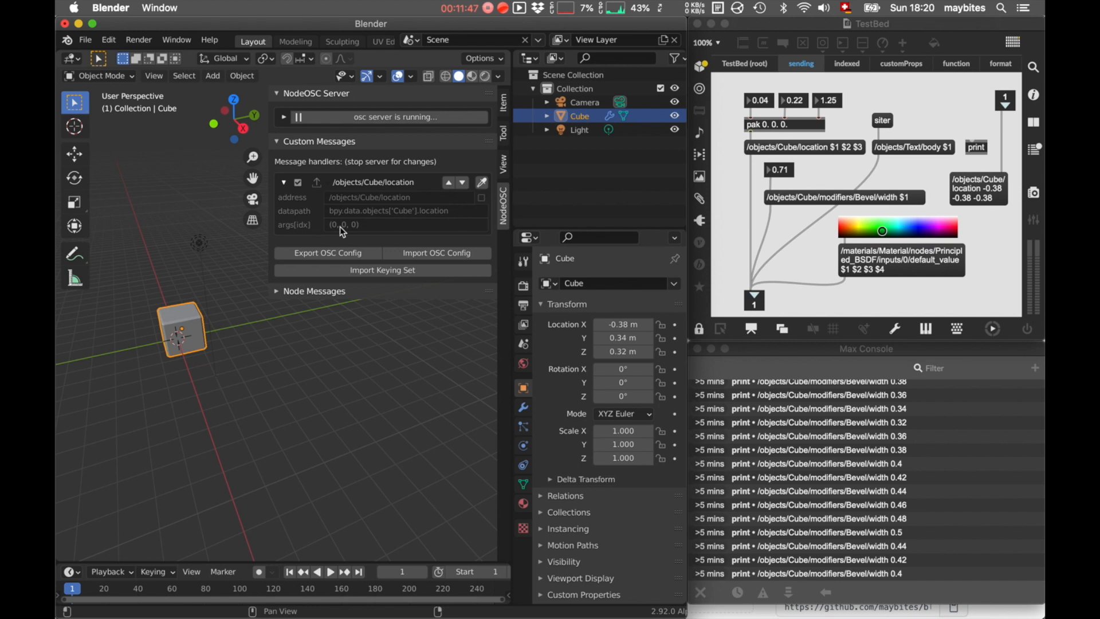
Stop the NodeOSC server and reset the location handler's argument indices to empty parentheses ()
left_click(376, 116)
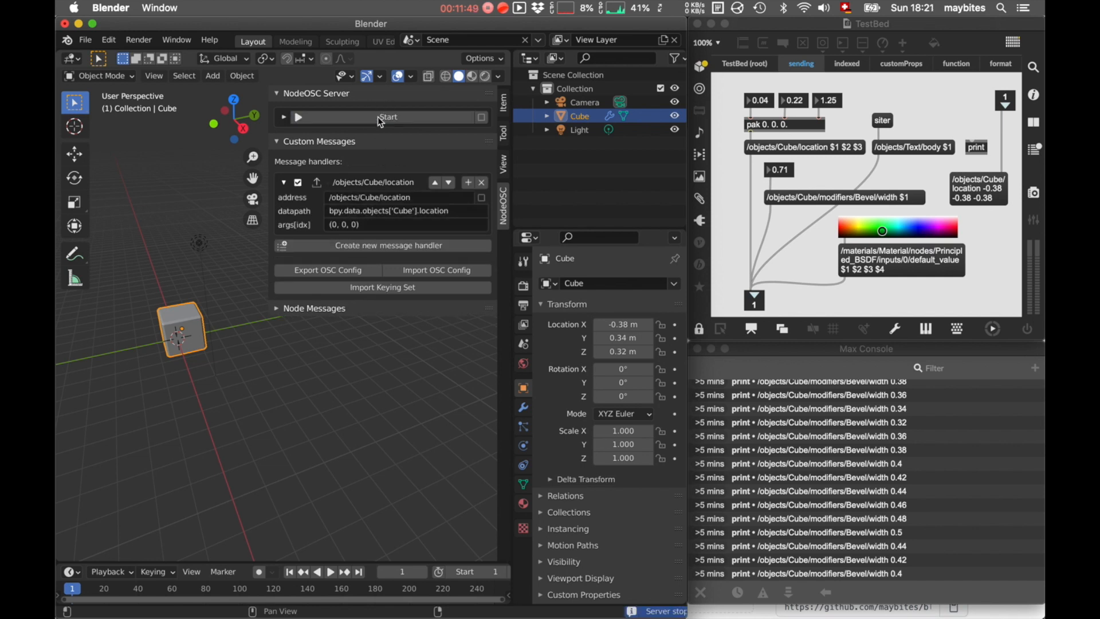
left_click(359, 225)
left_click(355, 225)
key("BackSpace")
key("BackSpace")
key("BackSpace")
key("BackSpace")
key("Return")
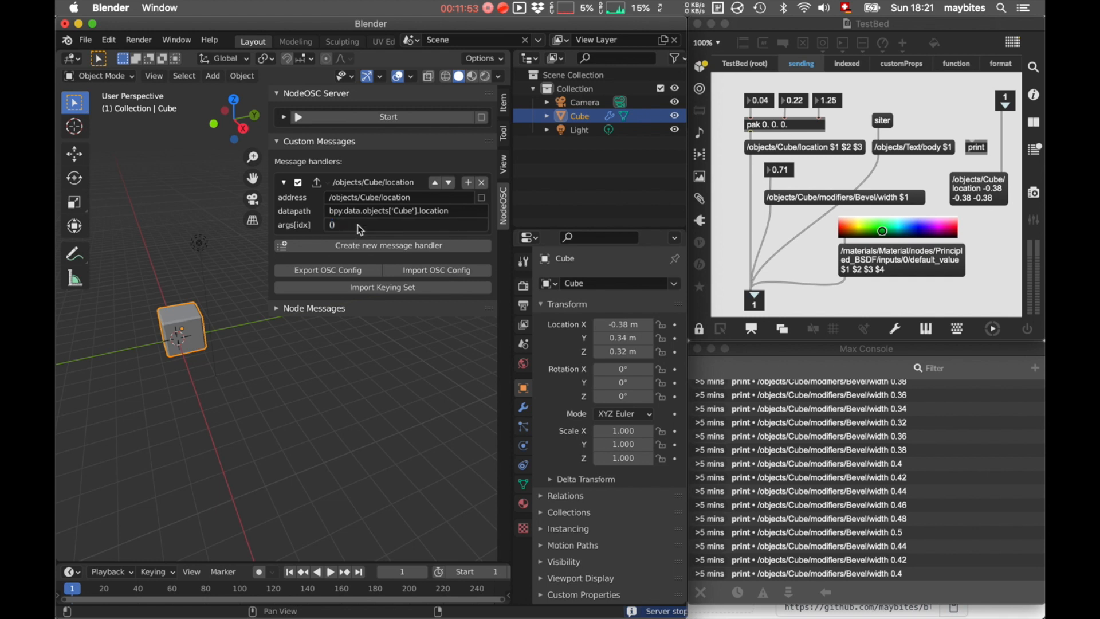
Start the server, move the cube to about X -0.6, Y 0.26 and Z 0.62 m, and stop the server
left_click(406, 115)
mouse_move(625, 322)
left_mouse_down()
mouse_move(607, 322)
mouse_move(633, 351)
mouse_move(618, 338)
left_mouse_up()
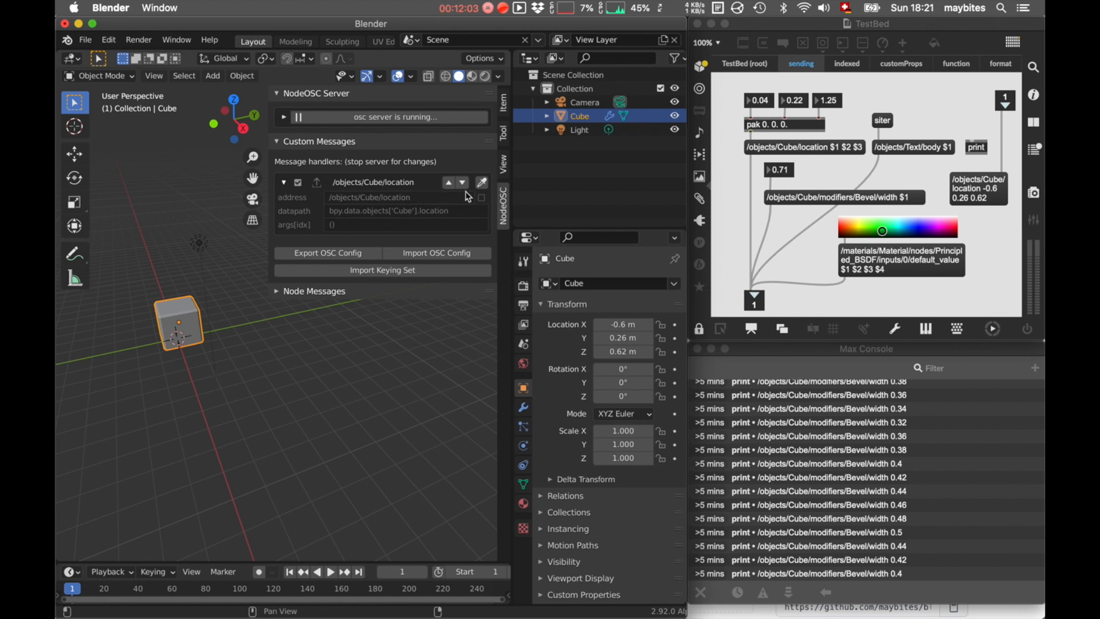
left_click(334, 117)
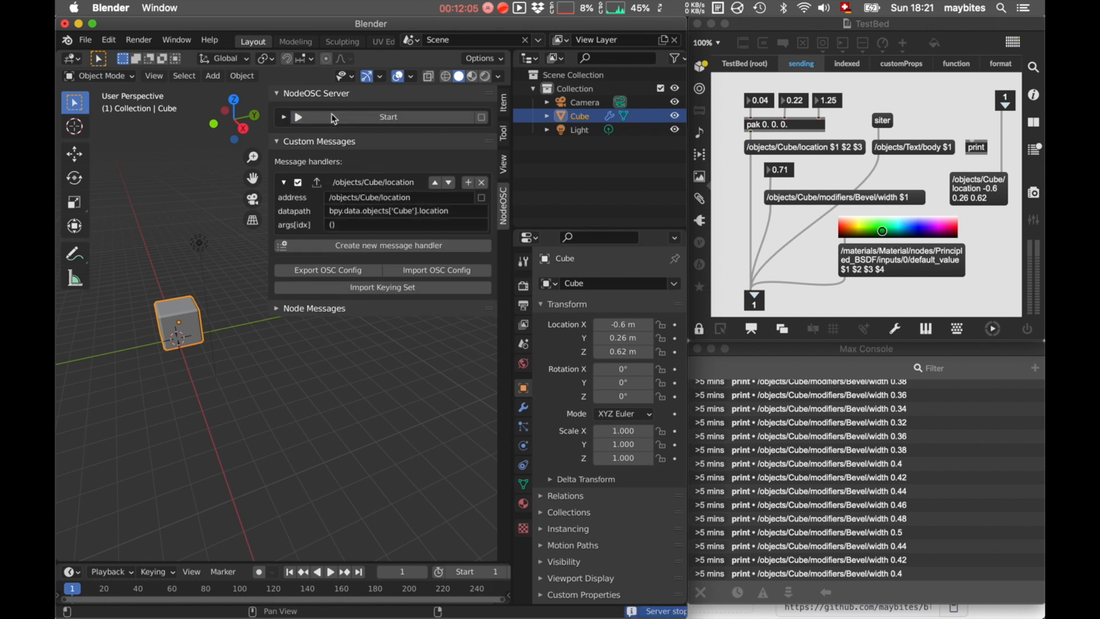
Set the location handler's direction back to Input
left_click(481, 200)
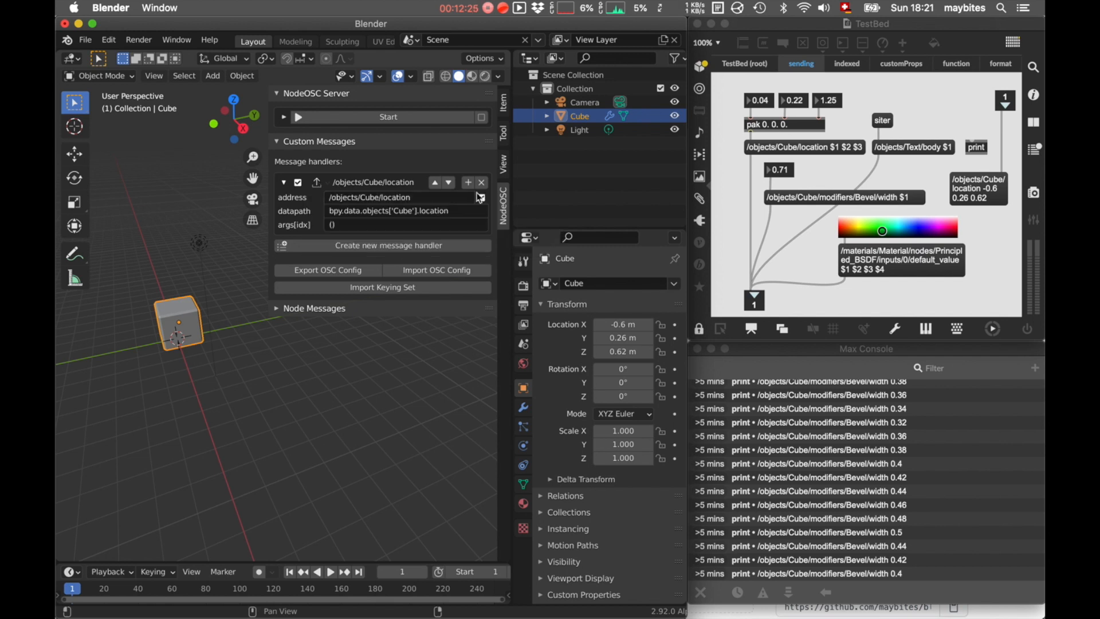
left_click(316, 182)
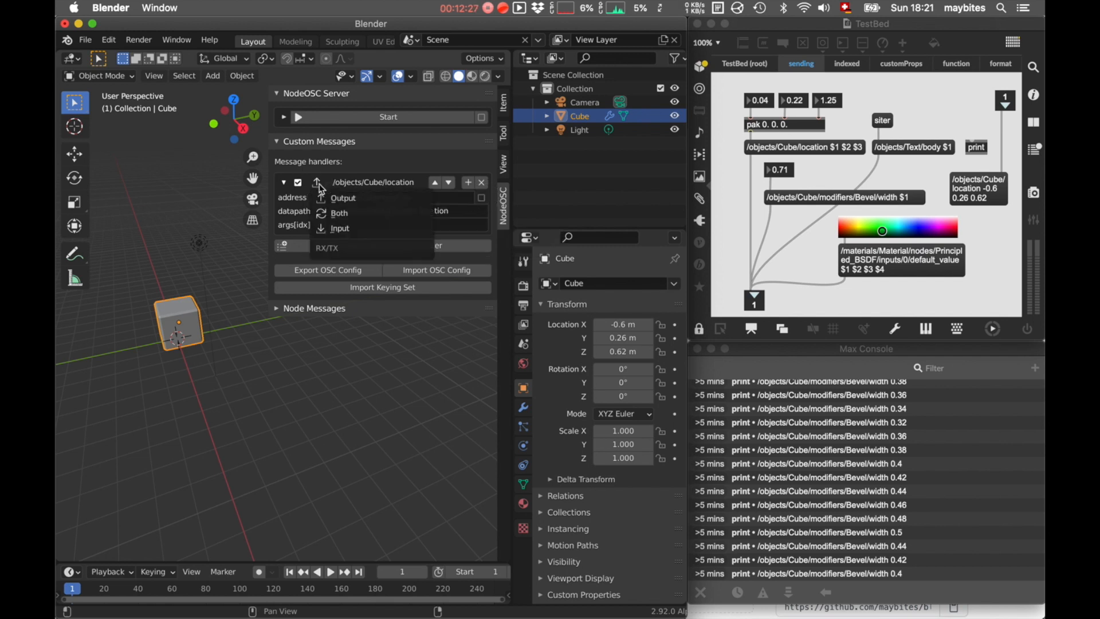
left_click(331, 234)
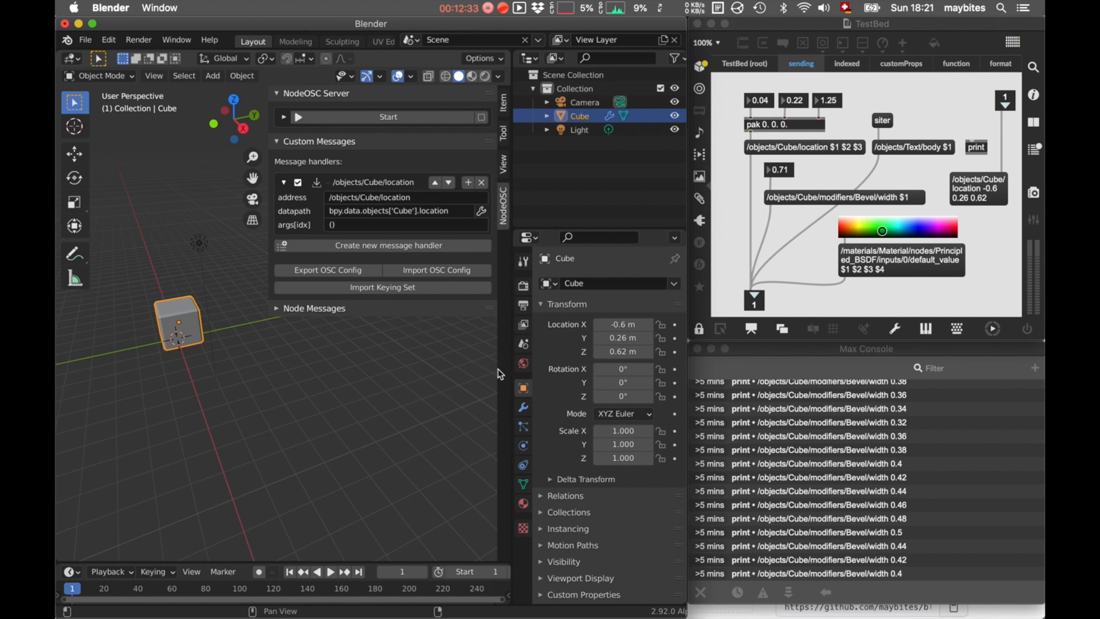
Create a NodeOSC handler for the cube's Bevel amount and test it on the running server with width 0.22 from Max
left_click(523, 407)
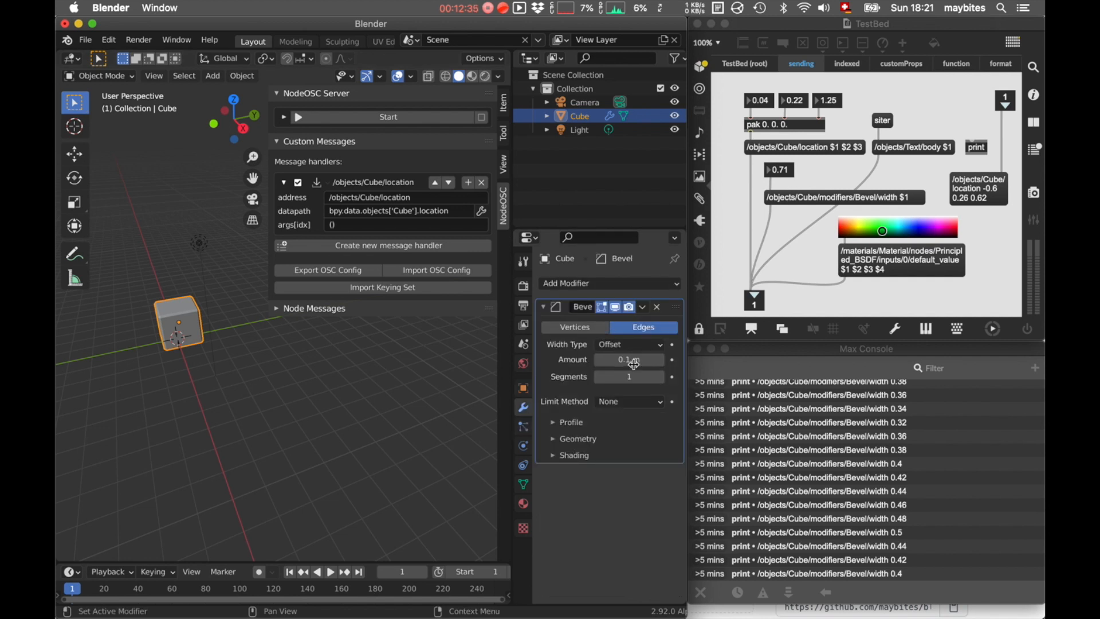
right_click(632, 361)
left_click(598, 364)
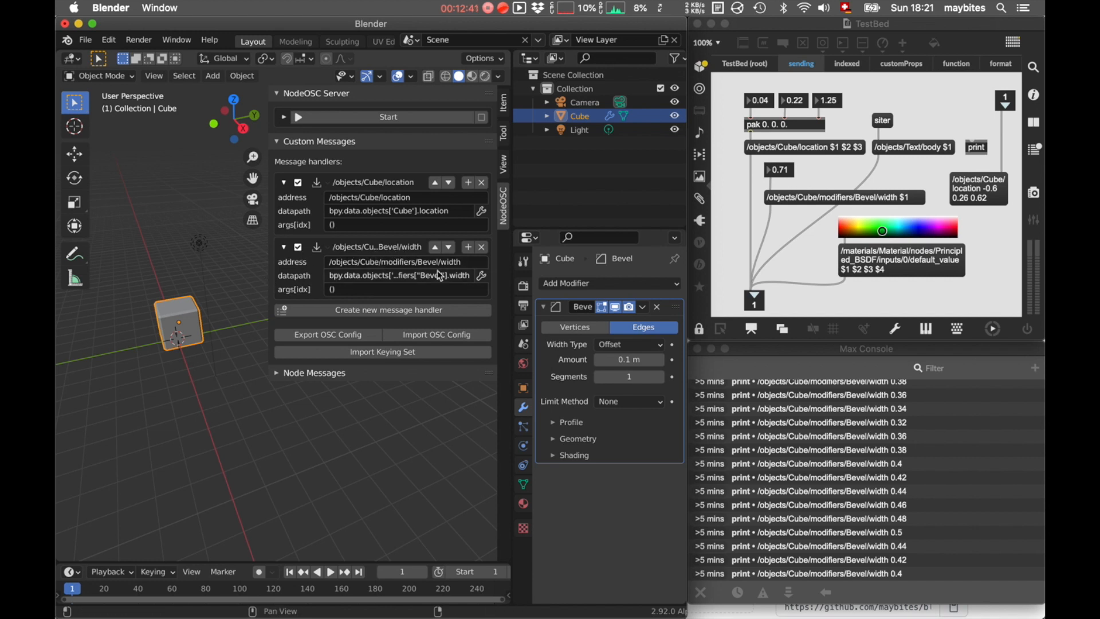
left_click(381, 117)
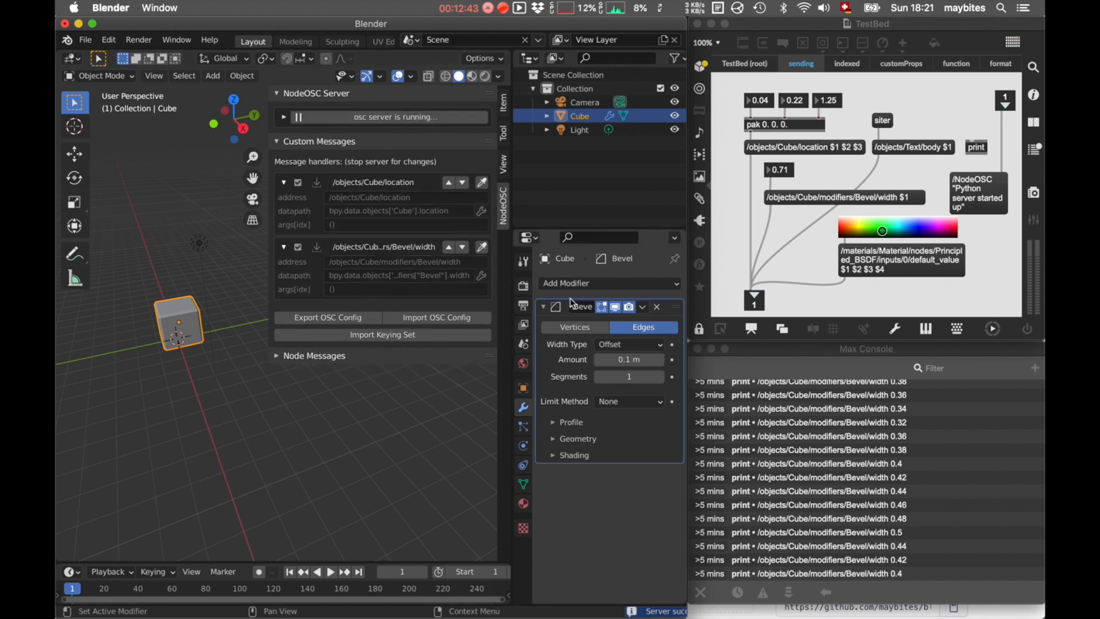
left_click_drag(784, 170, 781, 202)
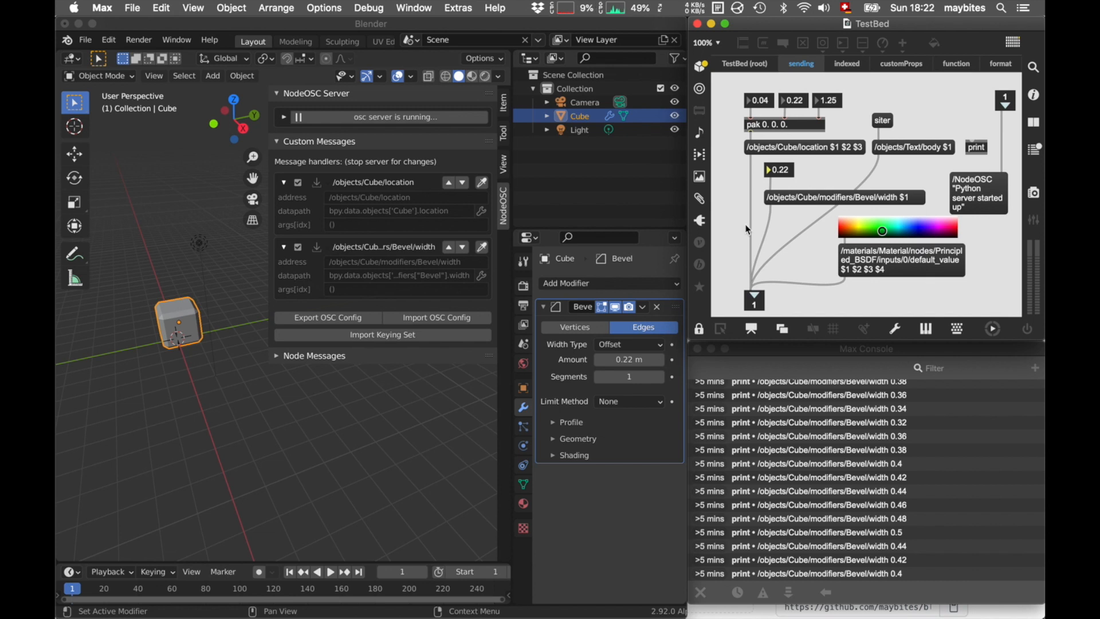
Stop the server and create a NodeOSC handler for the Base Color of the cube's material
left_click(523, 504)
left_click(367, 113)
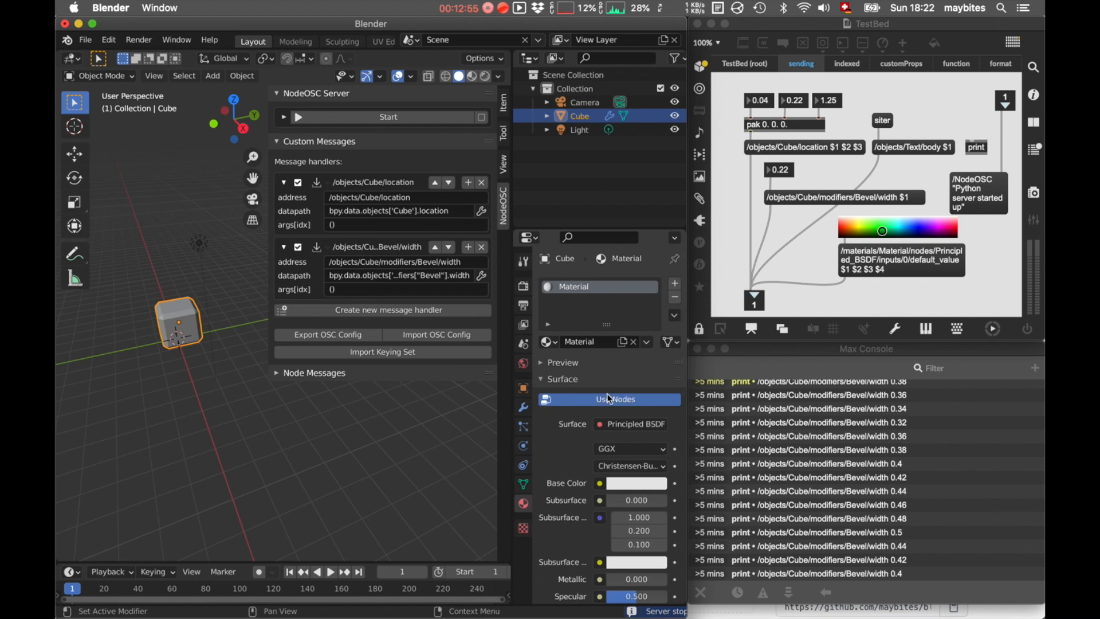
right_click(635, 488)
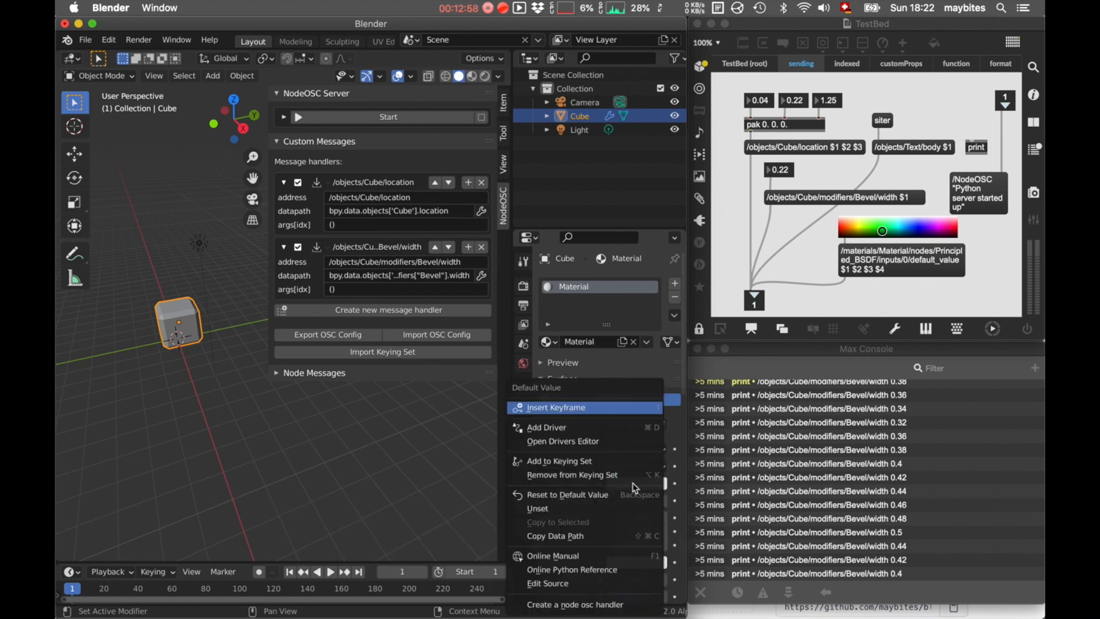
left_click(561, 603)
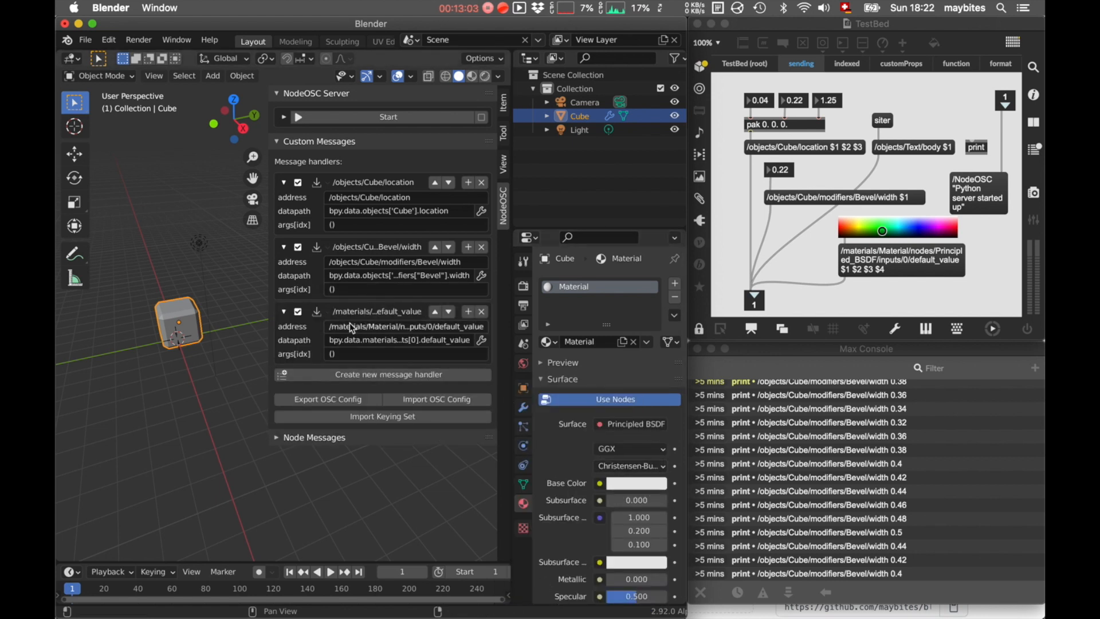
Start the NodeOSC server and send a different green base color from the color swatch in Max
left_click(361, 118)
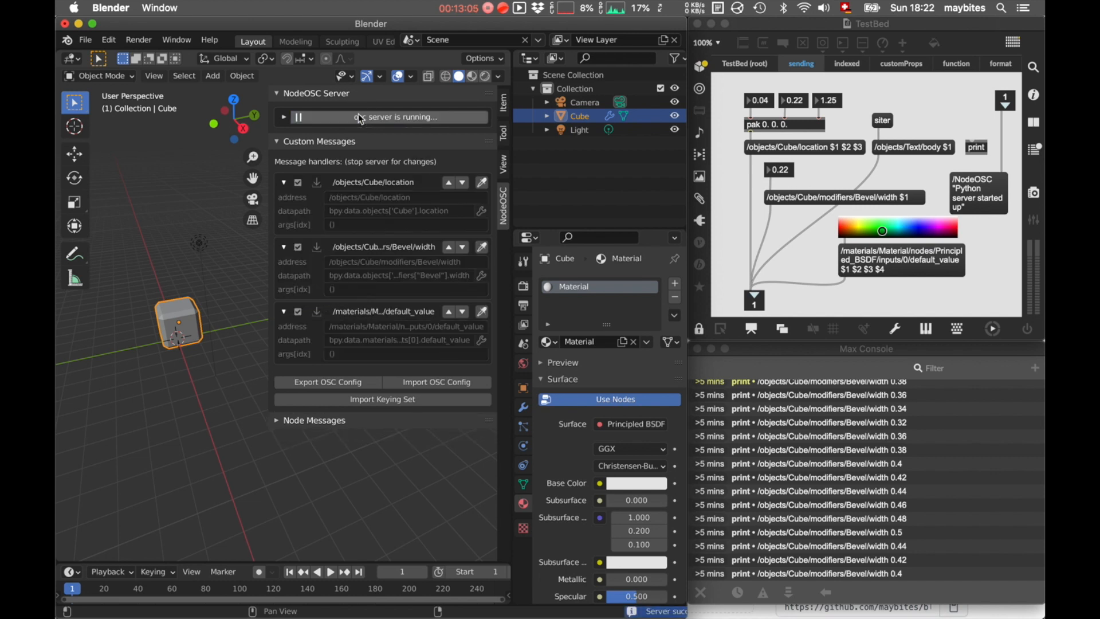
left_click(891, 230)
mouse_move(891, 230)
left_mouse_down()
mouse_move(870, 232)
mouse_move(939, 232)
mouse_move(845, 231)
mouse_move(951, 231)
mouse_move(893, 233)
left_mouse_up()
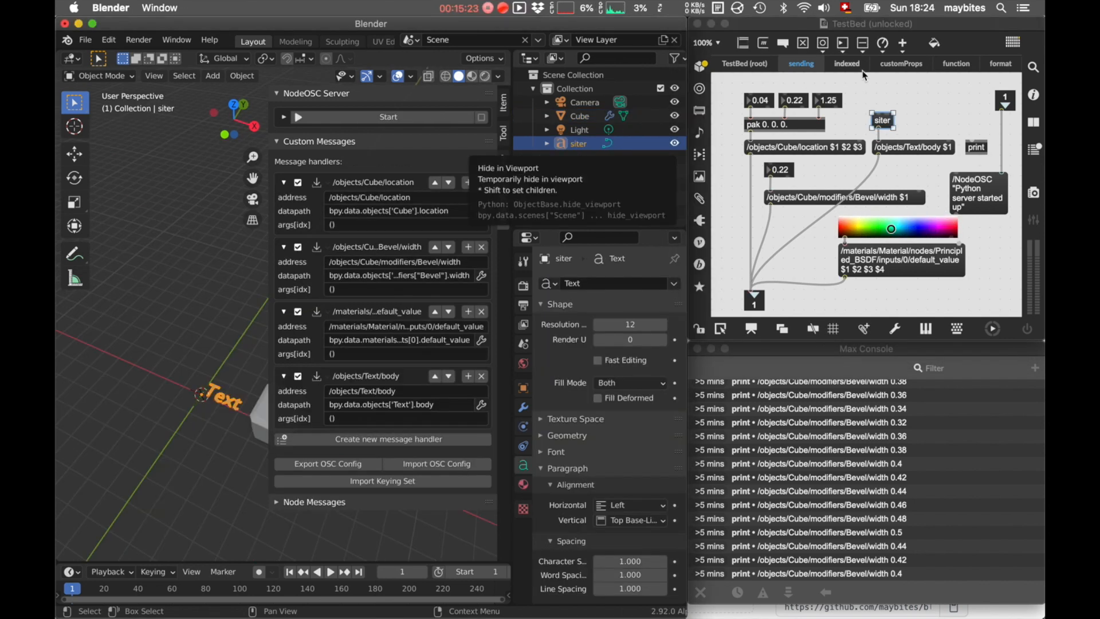
Show the indexed patch in Max and delete the text body, material color and Bevel width handlers in NodeOSC
left_click(853, 68)
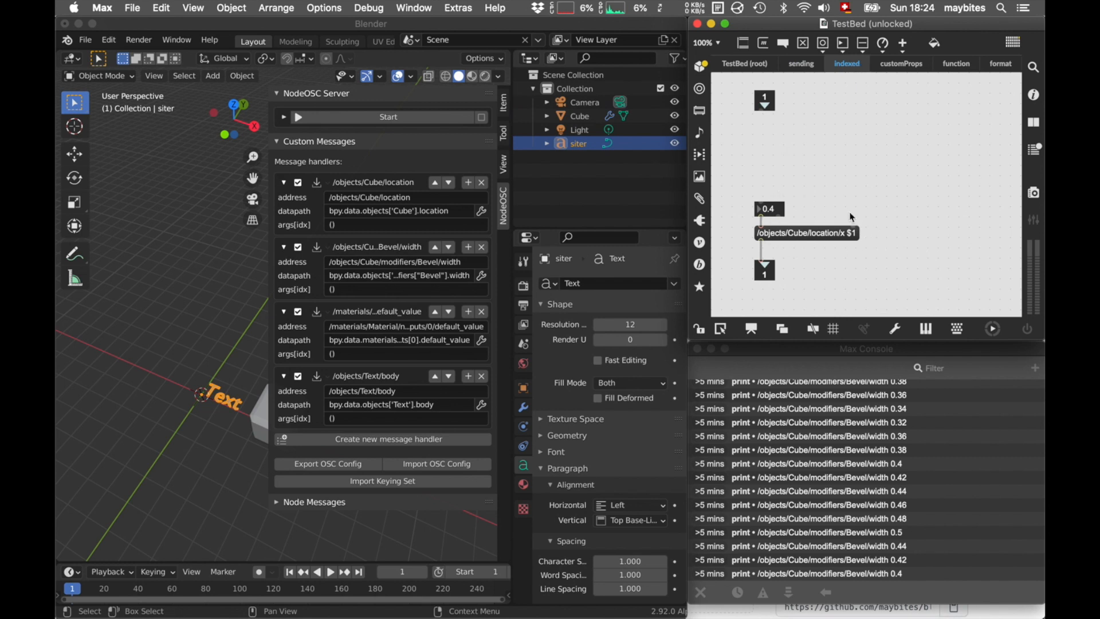
left_click(481, 375)
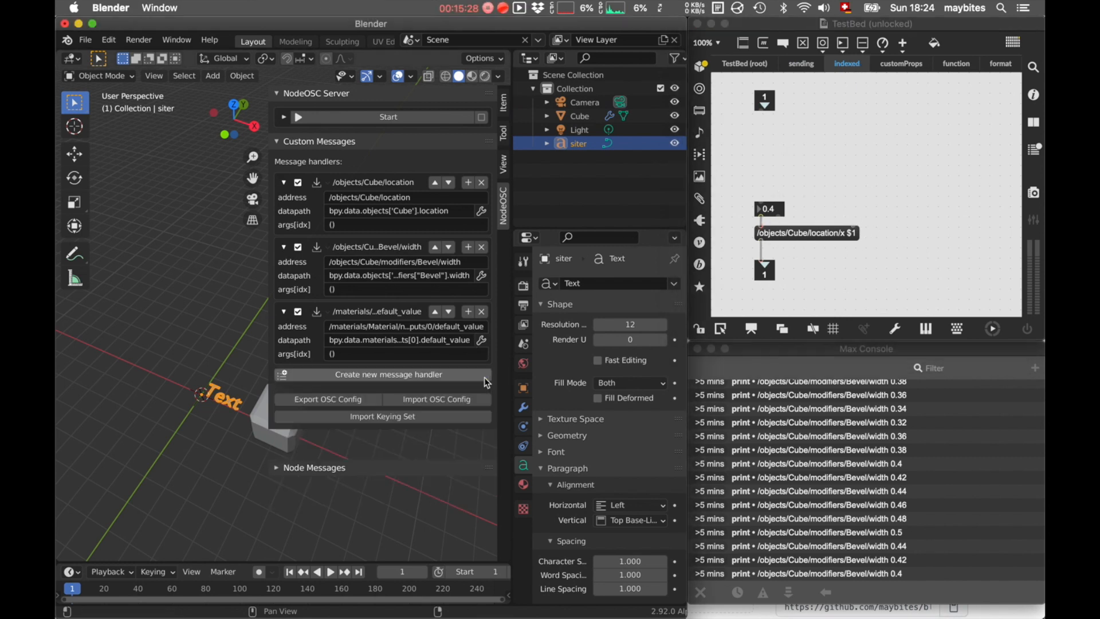
left_click(481, 311)
left_click(481, 247)
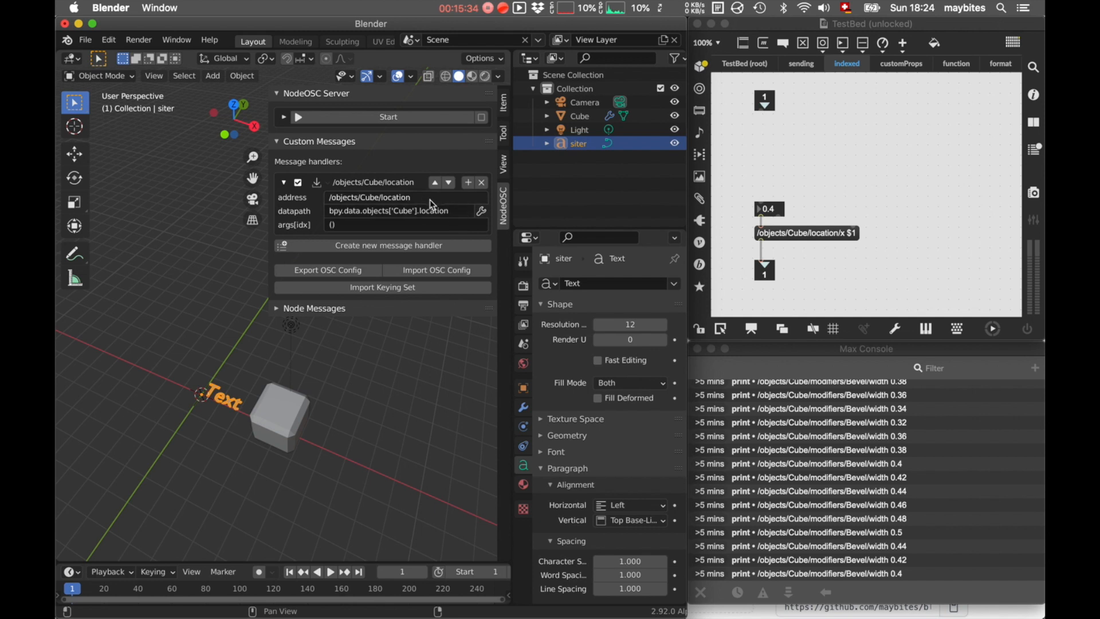
Set the remaining location handler's datapath to bpy.data.objects['Cube'].location[0]
left_click(408, 198)
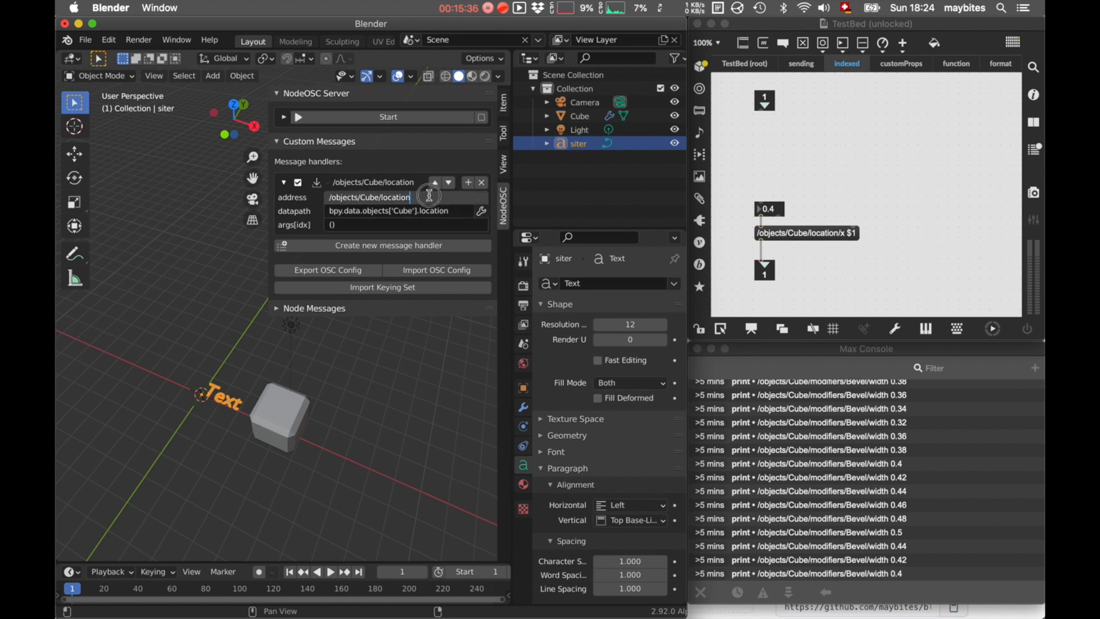
key("Return")
left_click(457, 212)
type("[0]")
key("Return")
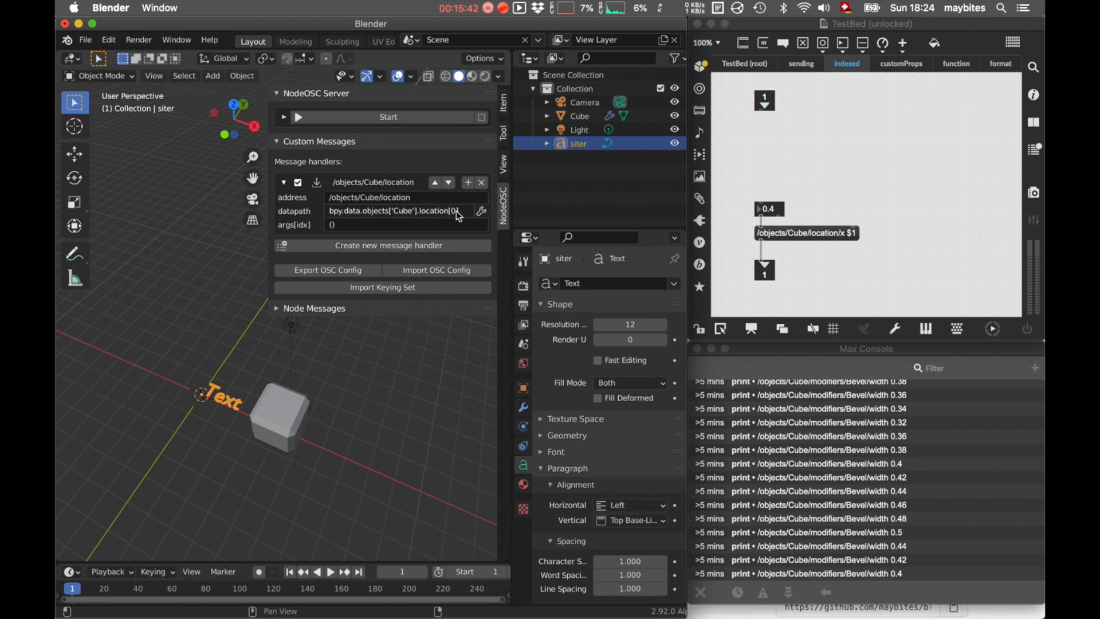
Copy the address from the Max location message and set the handler's address to /objects/Cube/location/x
left_click(817, 233)
double_click(817, 233)
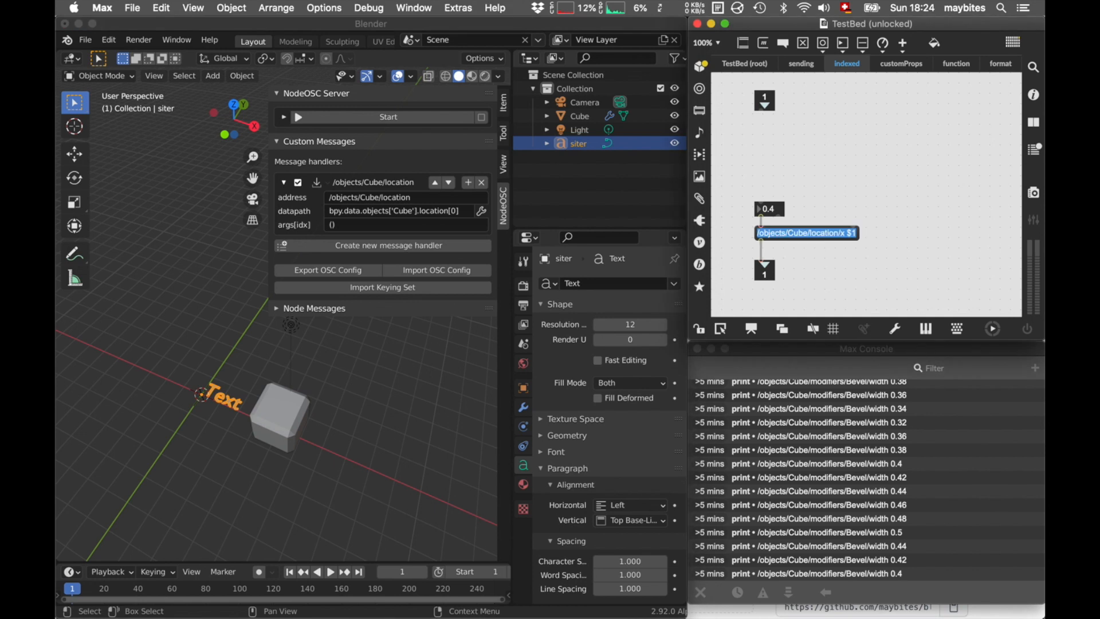
left_click_drag(844, 233, 745, 231)
key("super+c")
left_click(855, 187)
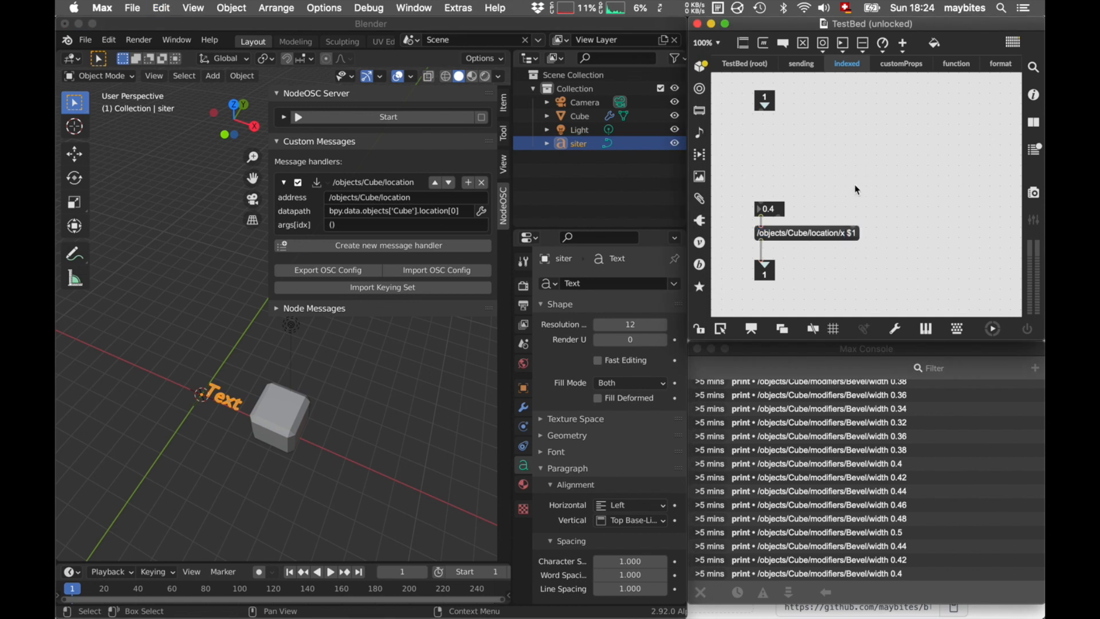
left_click(416, 198)
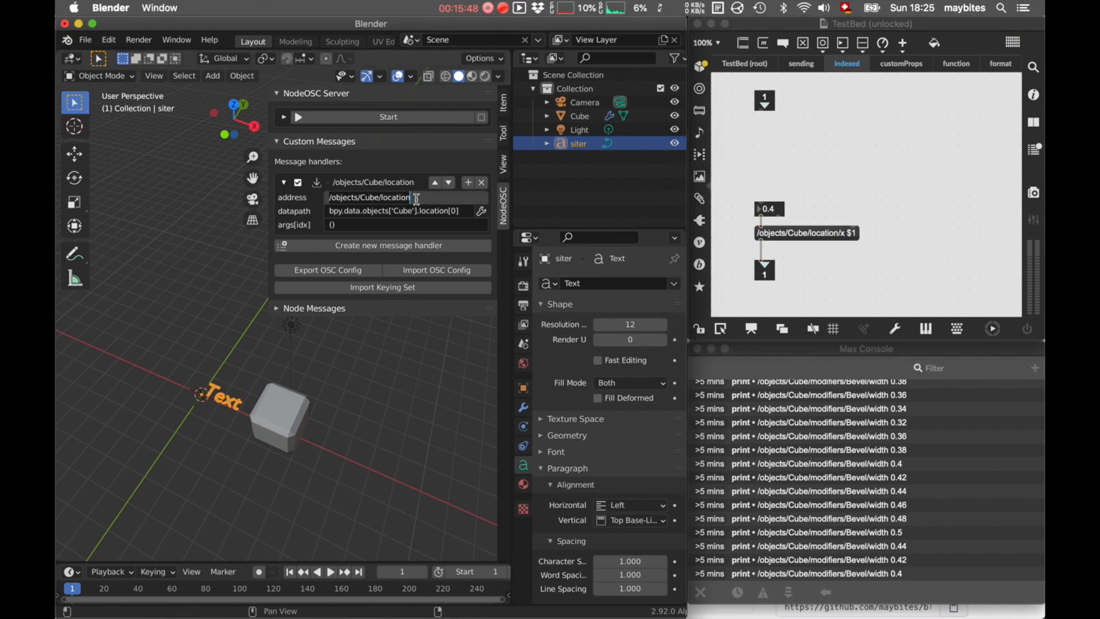
key("super+v")
key("Return")
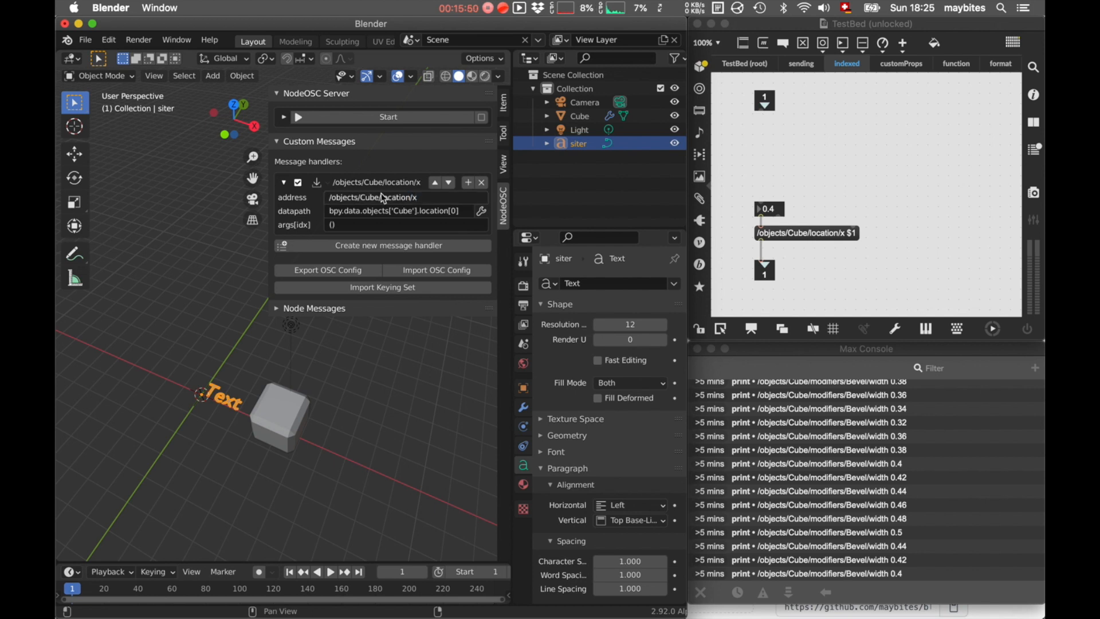
Start the NodeOSC server and send an x location of -1.06 for the cube from Max
left_click(388, 117)
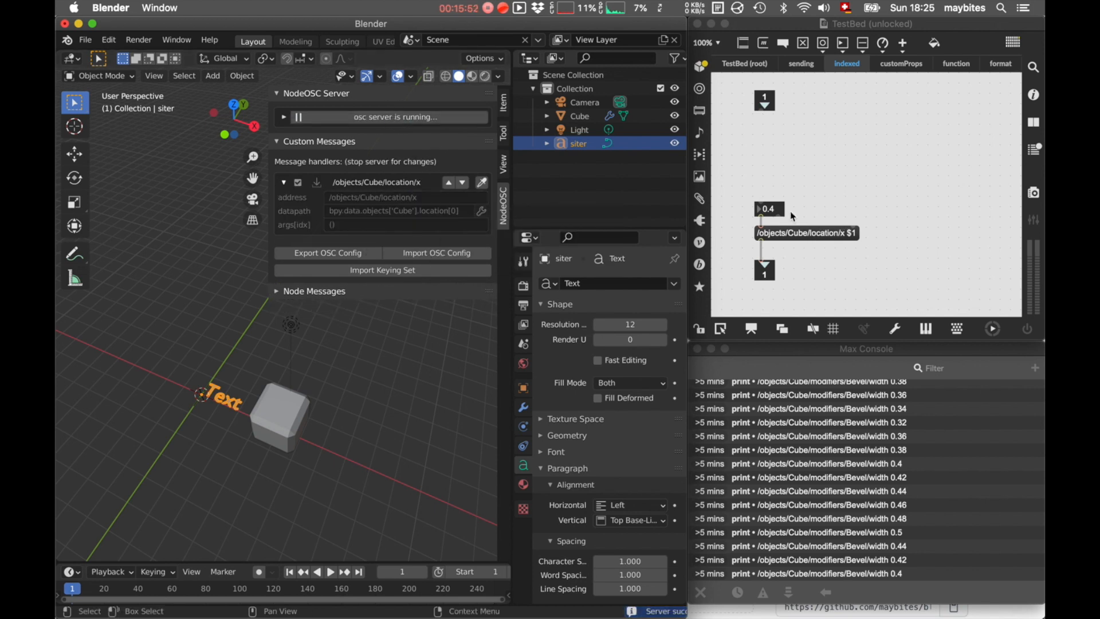
left_click(777, 211)
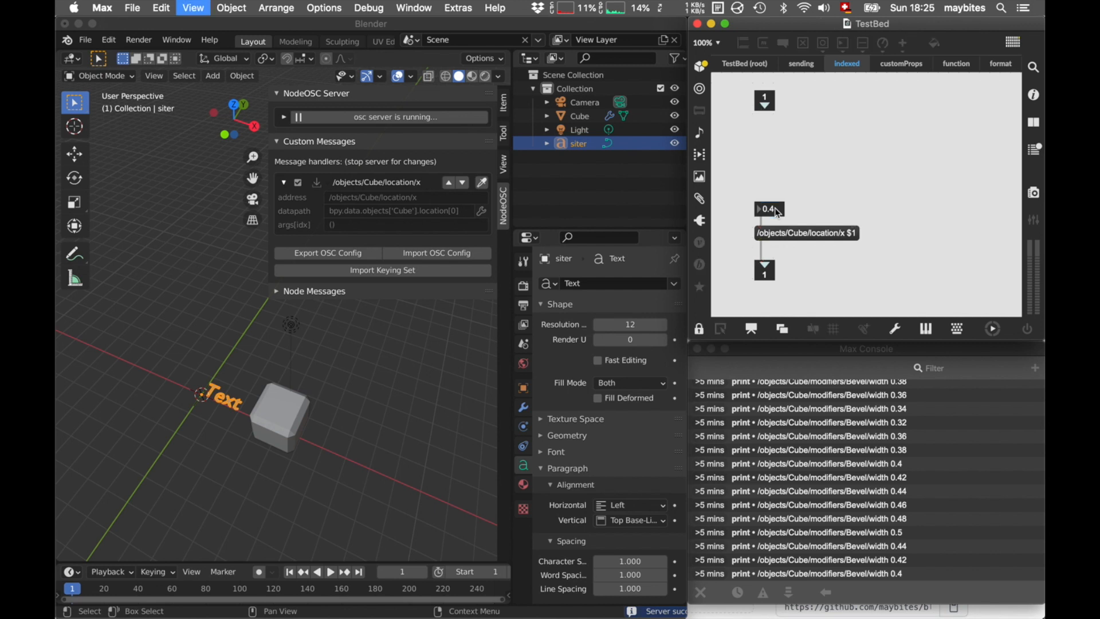
mouse_move(773, 208)
left_mouse_down()
mouse_move(774, 155)
mouse_move(752, 191)
mouse_move(758, 121)
mouse_move(743, 319)
mouse_move(741, 267)
mouse_move(778, 213)
left_mouse_up()
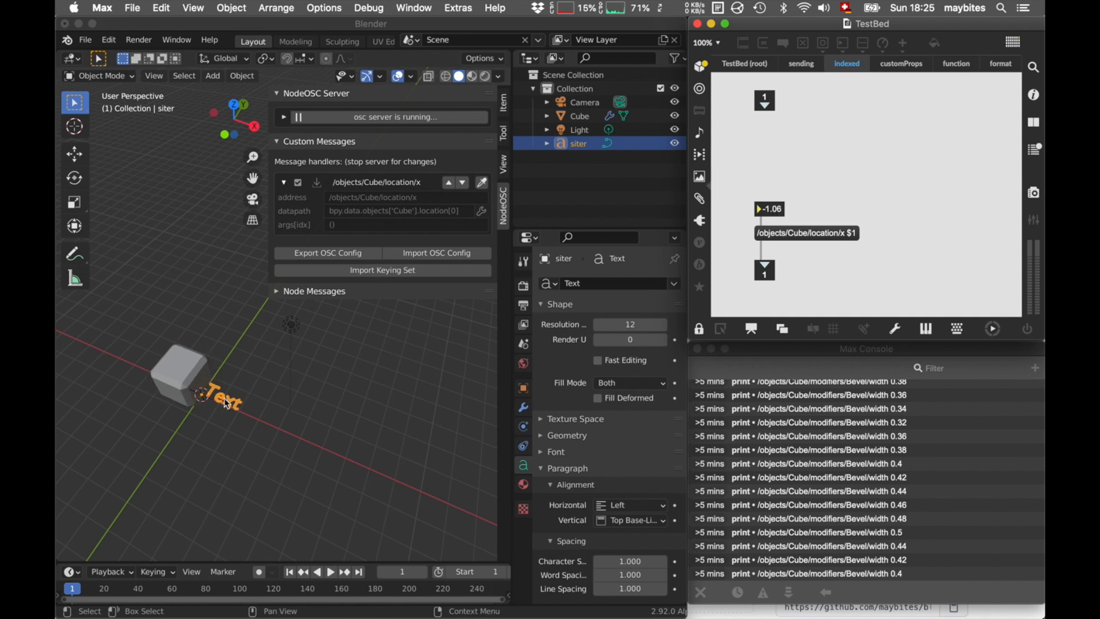
Delete the text object from the scene
left_click(238, 409)
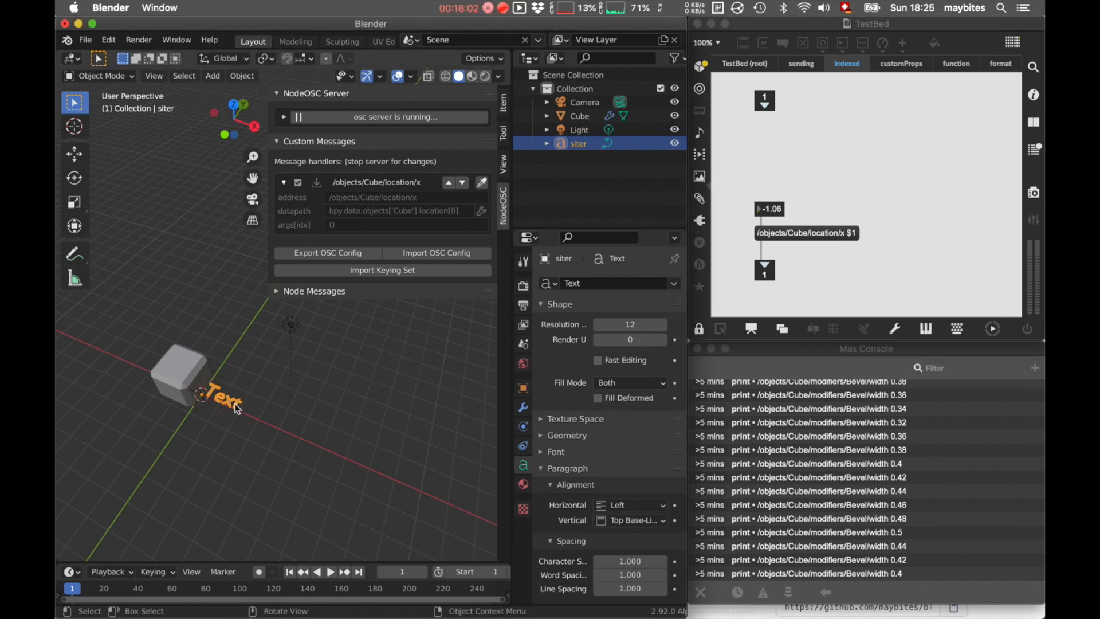
key("x")
left_click(236, 405)
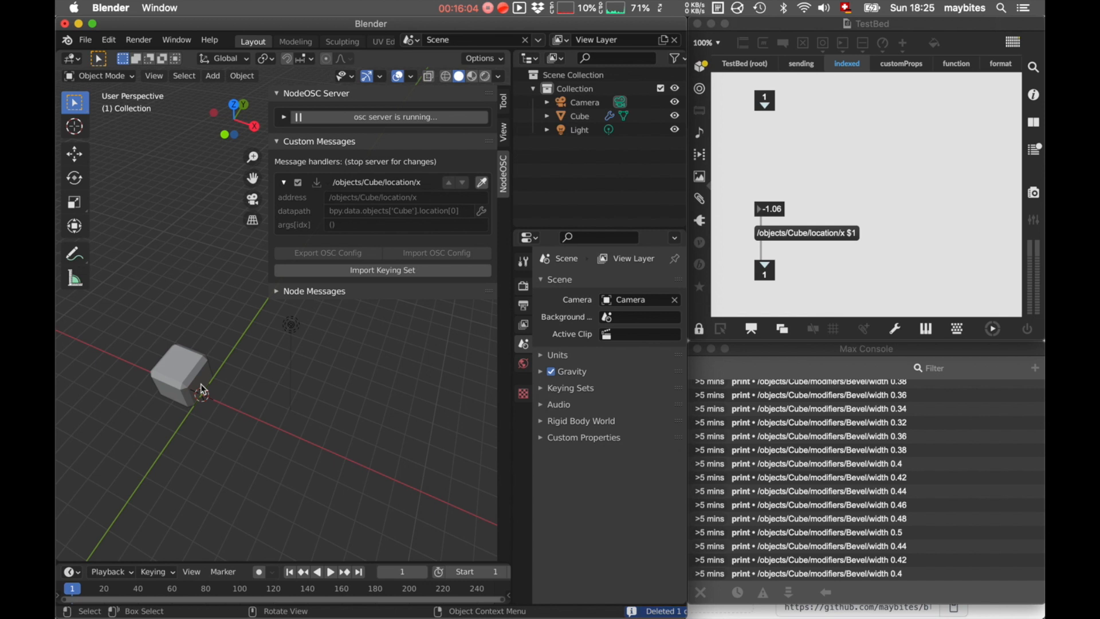
With the cube selected, send an x location of -0.5 from Max and stop the NodeOSC server
left_click(182, 378)
mouse_move(769, 209)
left_mouse_down()
mouse_move(776, 90)
mouse_move(769, 194)
left_mouse_up()
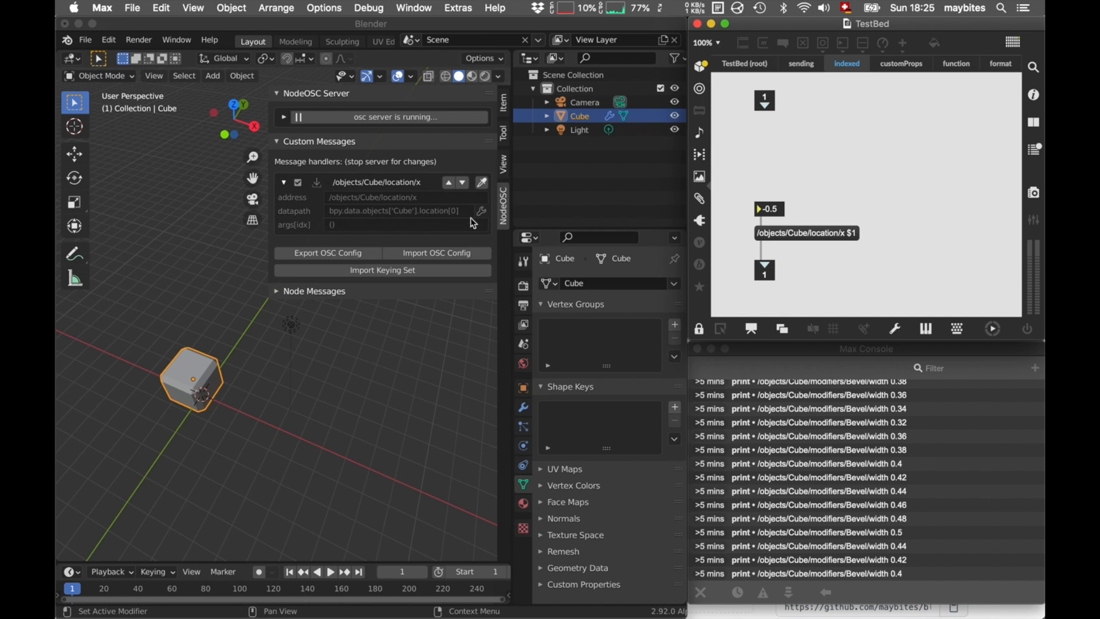
left_click(367, 124)
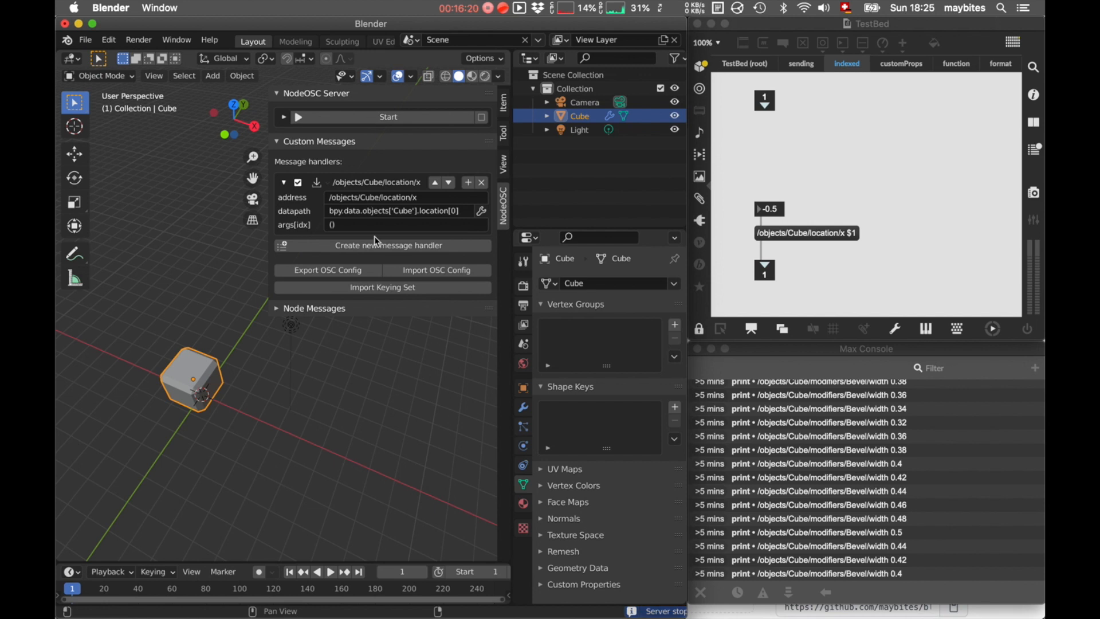
Show the customProps patch in Max and add a custom property with the value 1.0 to the cube object
left_click(902, 65)
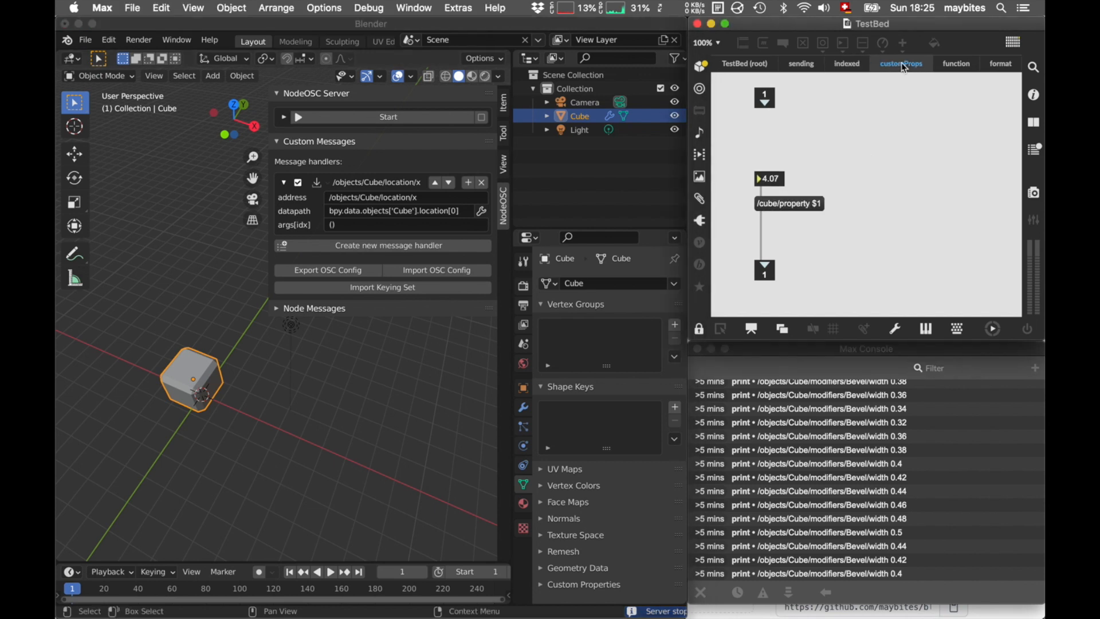
left_click(523, 387)
left_click(544, 595)
scroll(588, 542, "down", 2)
left_click(593, 596)
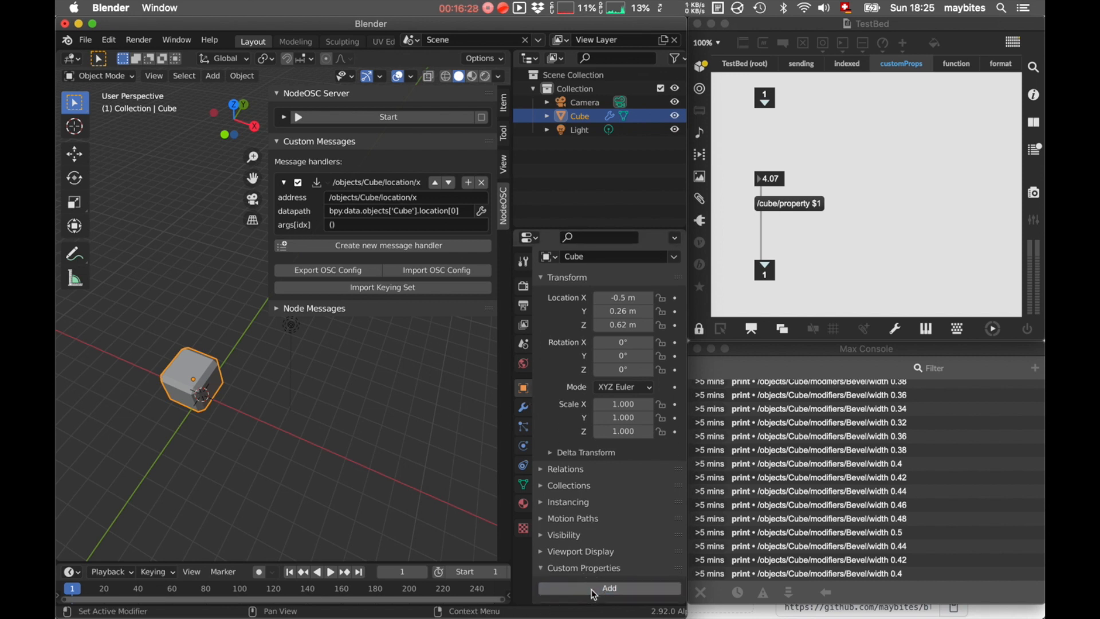
scroll(590, 596, "down", 2)
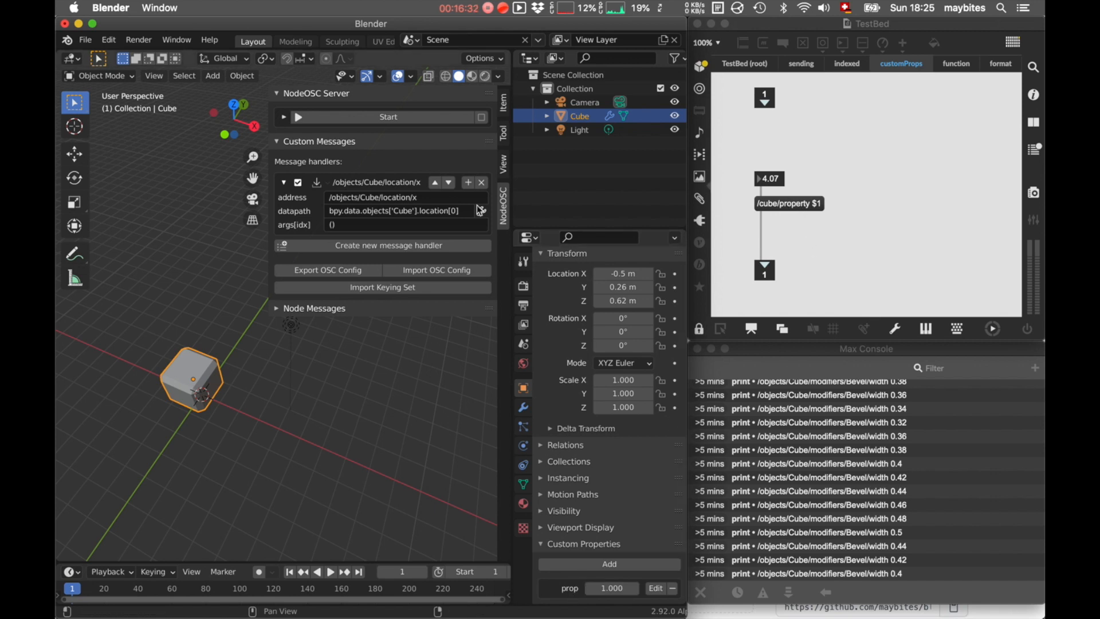
left_click(609, 588)
type("1.0")
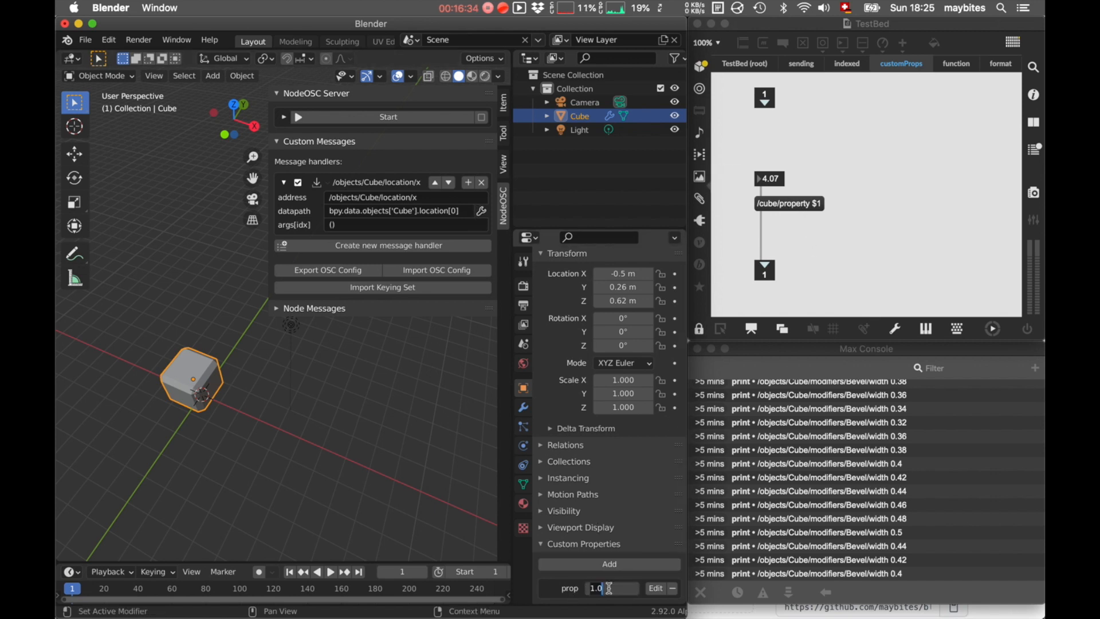
key("Return")
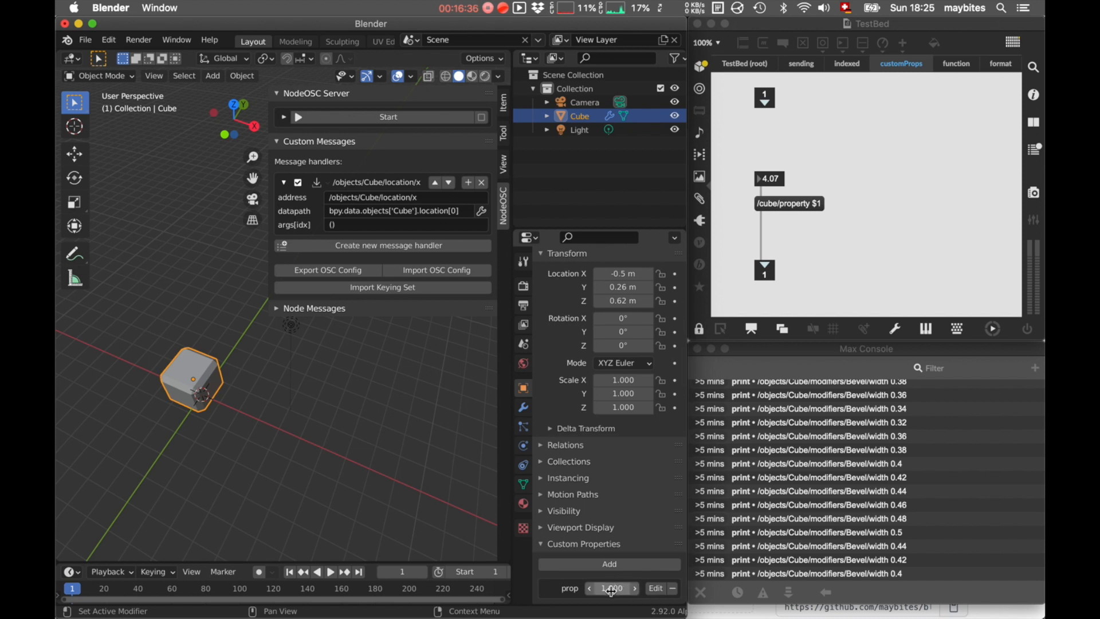
Create a new message handler and set its datapath to the cube's custom property, bpy.data.objects["Cube"]["prop"]
right_click(612, 589)
left_click(583, 606)
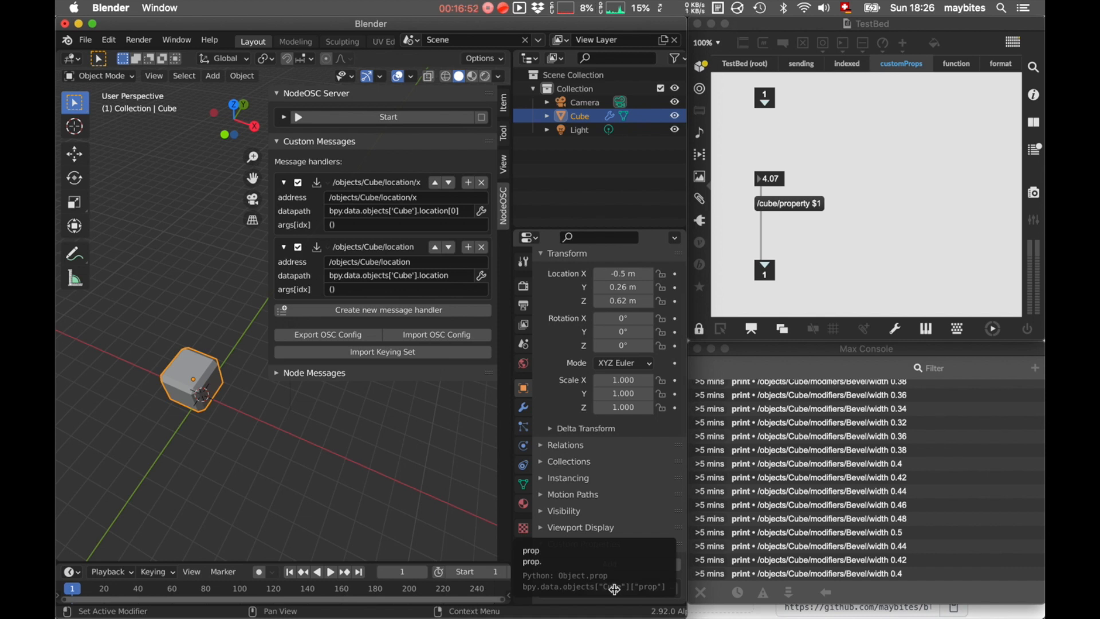
key("ctrl+alt+shift+c")
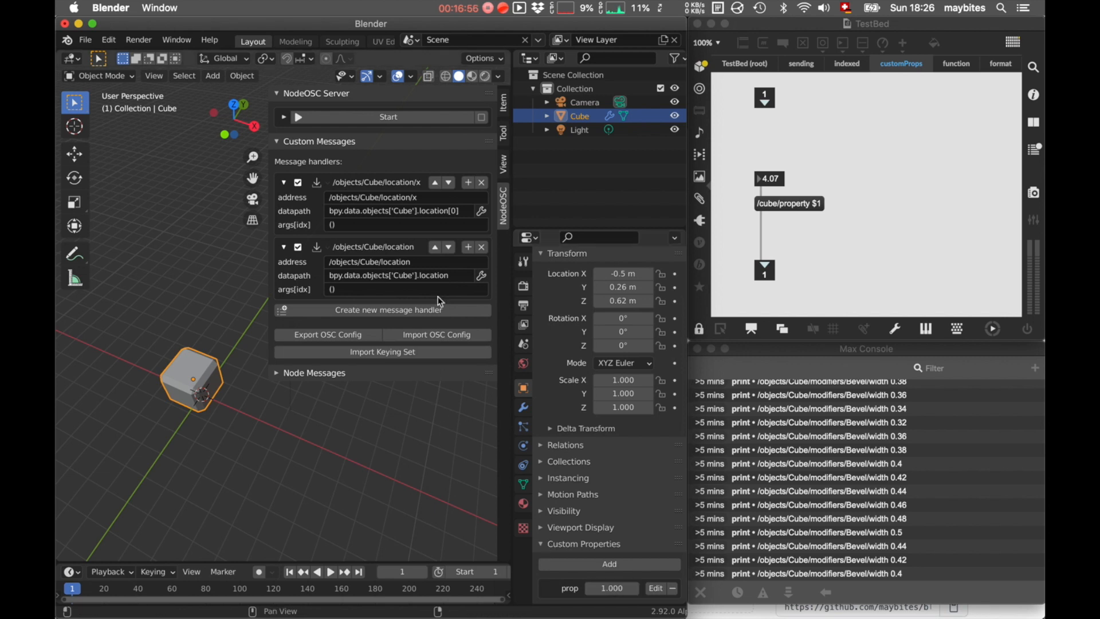
type("bpy.data.objects[\"Cube\"][\"prop\"]")
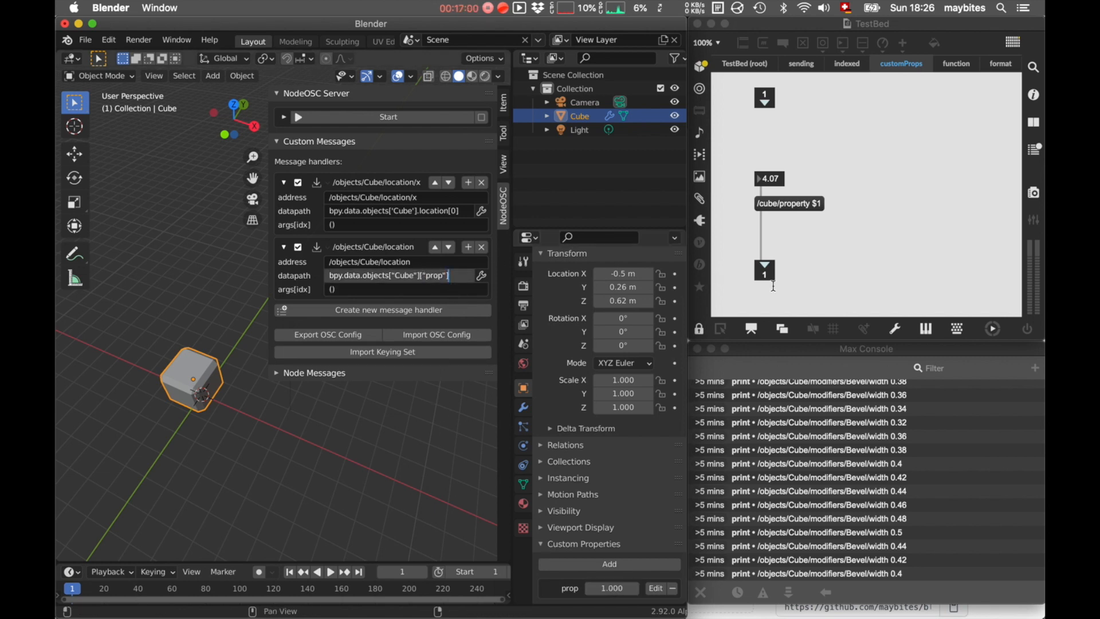
Copy the address from the Max property message and set the new handler's address to /cube/property
left_click(802, 206)
key("super+e")
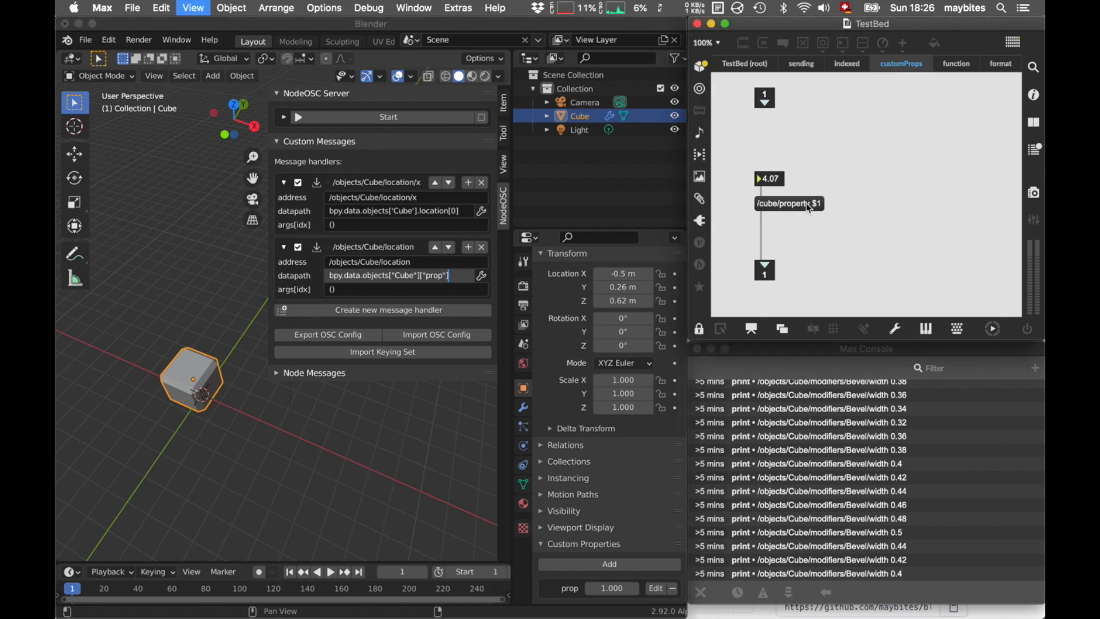
left_click(809, 205)
double_click(810, 205)
left_click_drag(810, 205, 751, 204)
key("super+c")
left_click(378, 265)
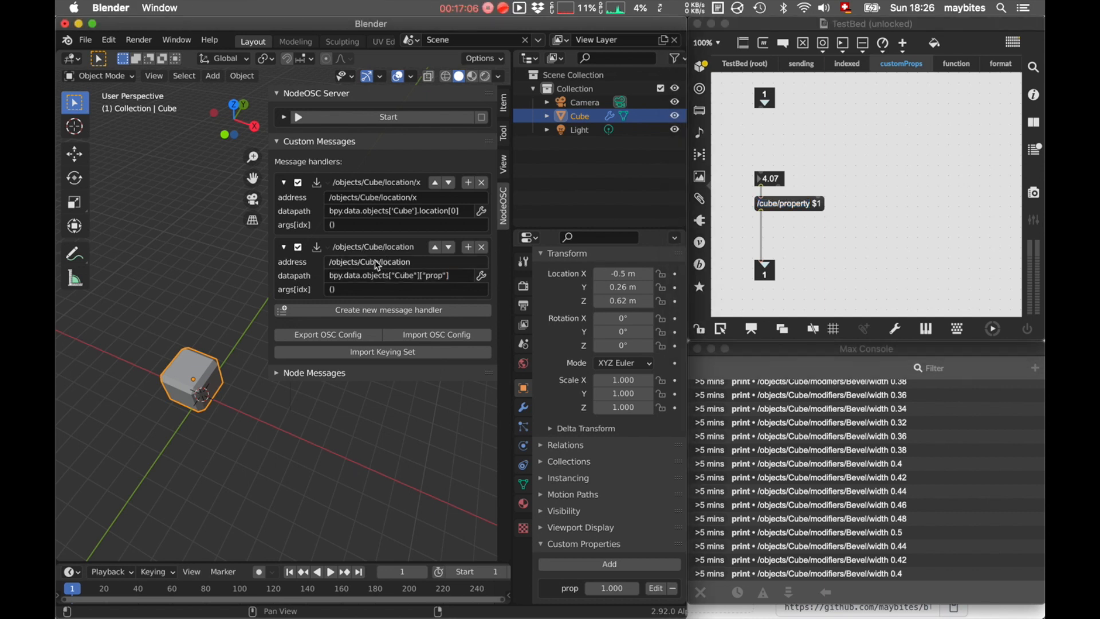
left_click(401, 262)
key("super+v")
key("Return")
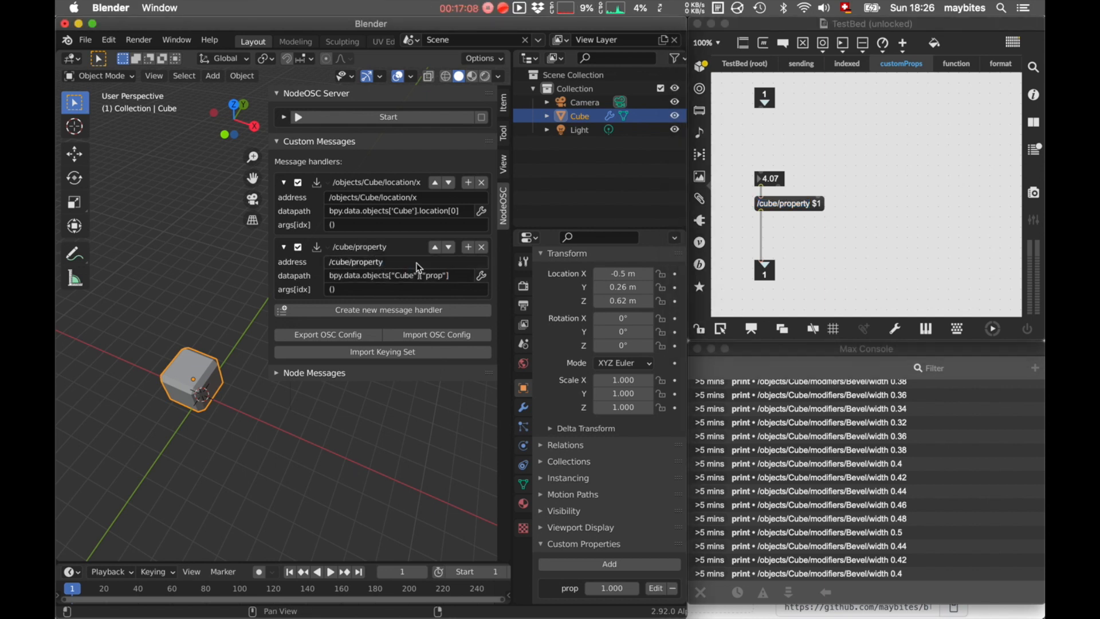
Run the NodeOSC server while sending values up to 5.22 from Max to the cube's custom property, and stop the server
left_click(390, 118)
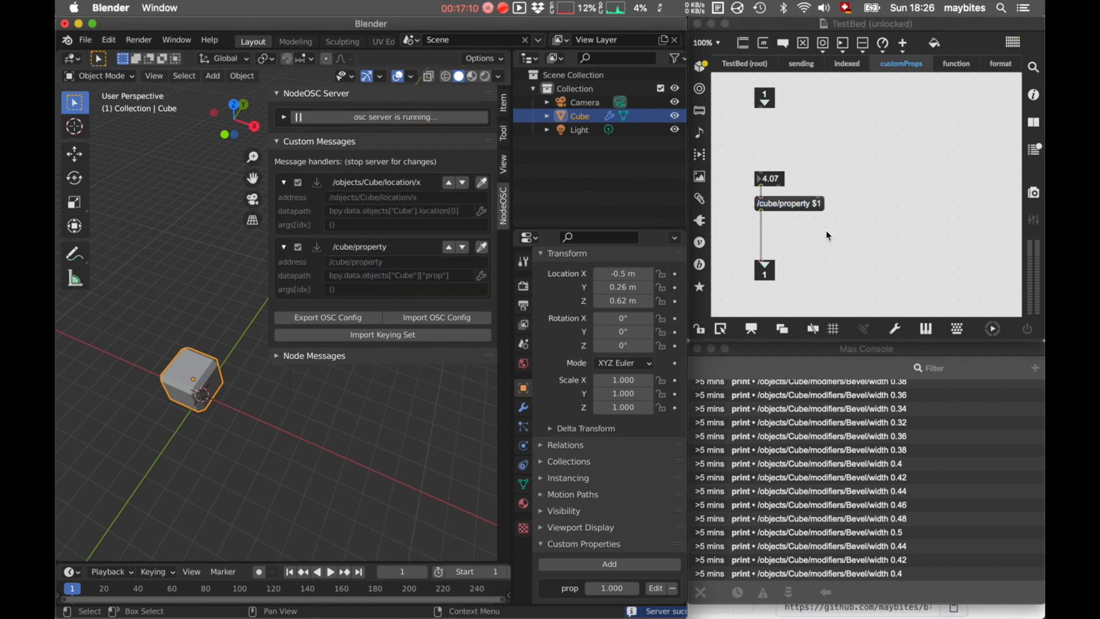
left_click_drag(776, 178, 776, 138)
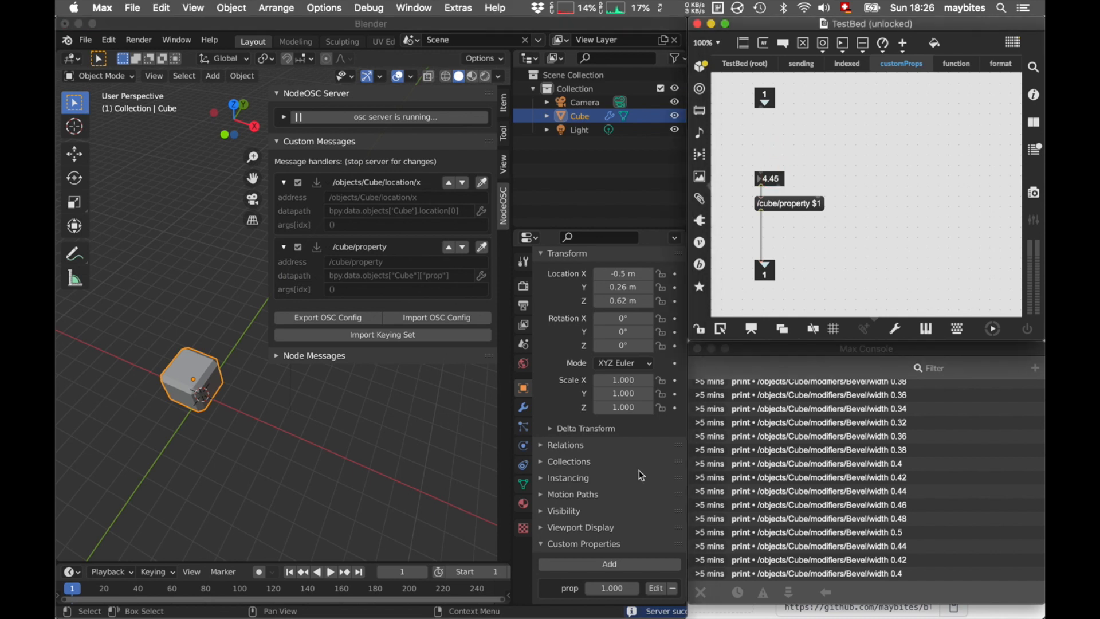
left_click(620, 581)
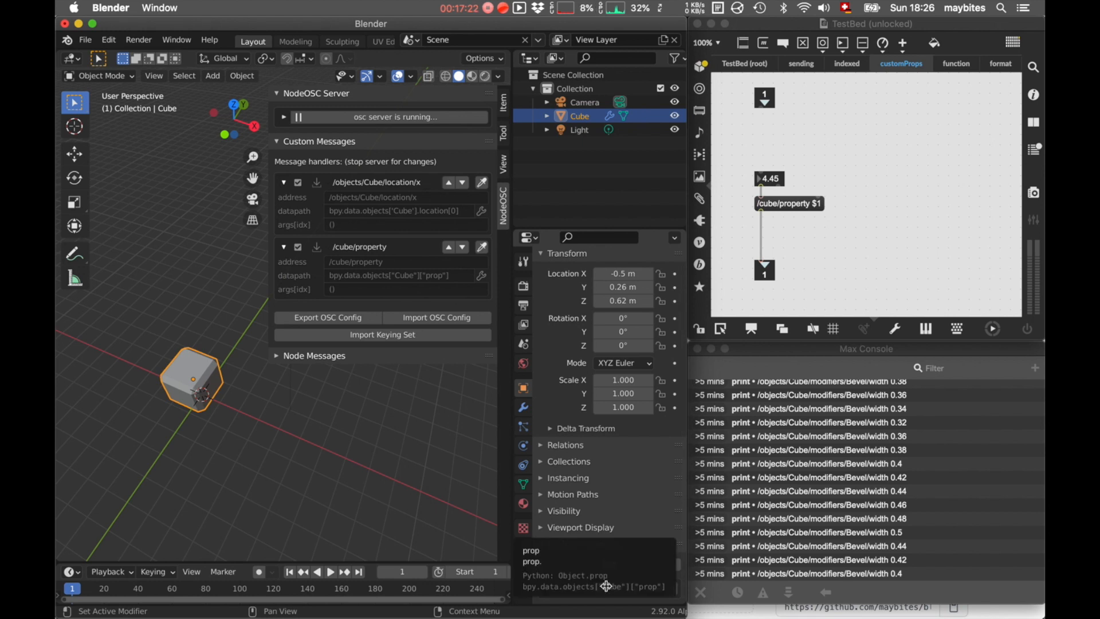
left_click_drag(778, 182, 779, 130)
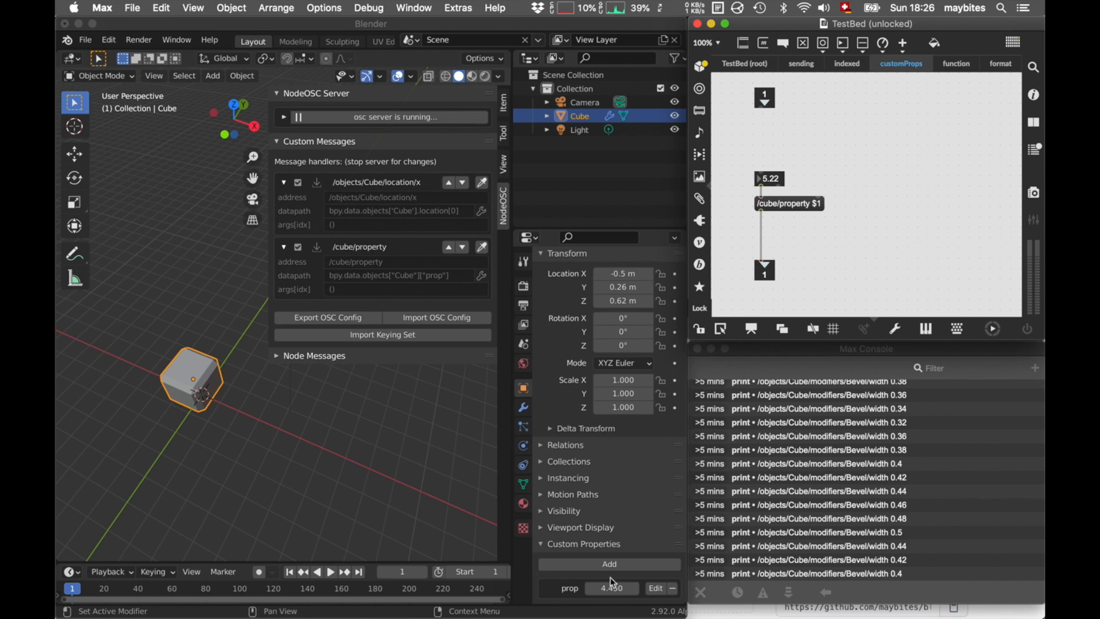
left_click(612, 603)
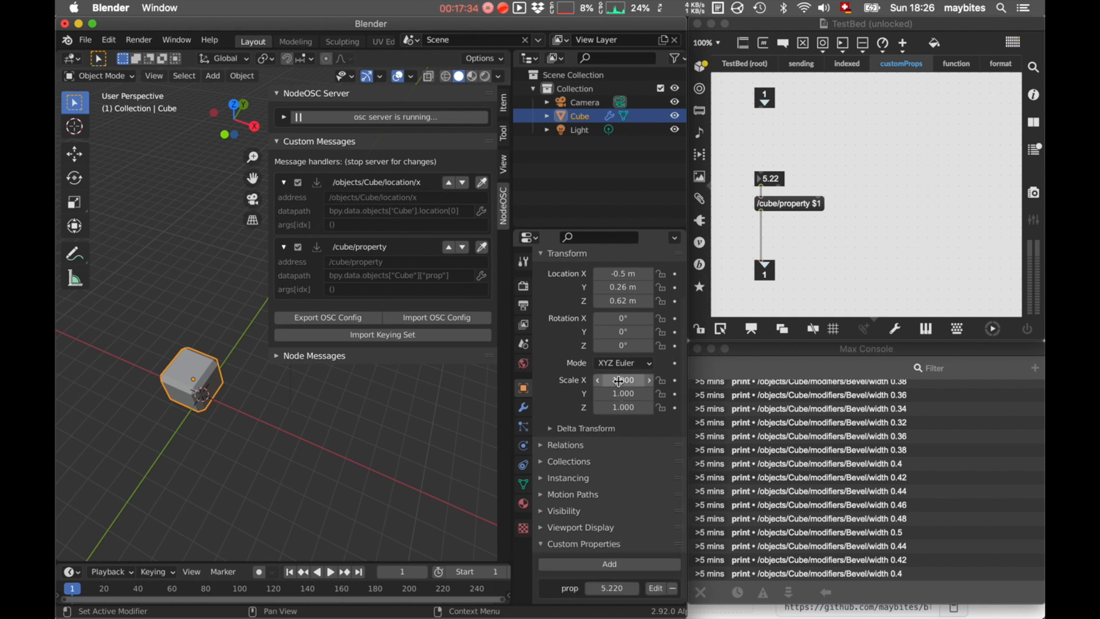
left_click(417, 117)
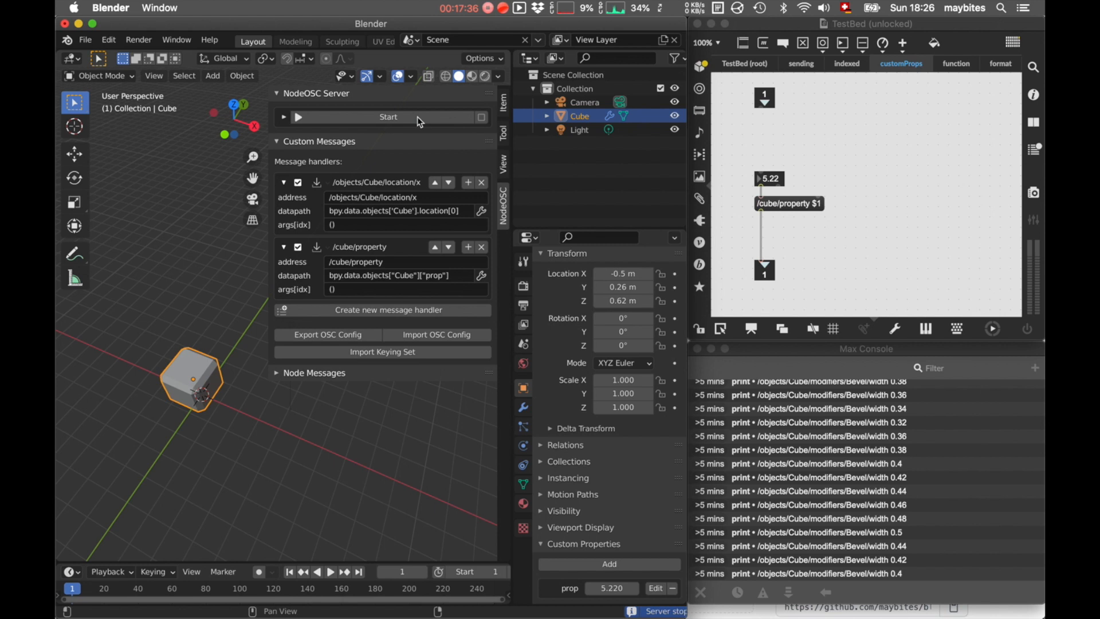
Show the function patch in Max and delete the /cube/property and /objects/Cube/location/x handlers in NodeOSC
left_click(908, 158)
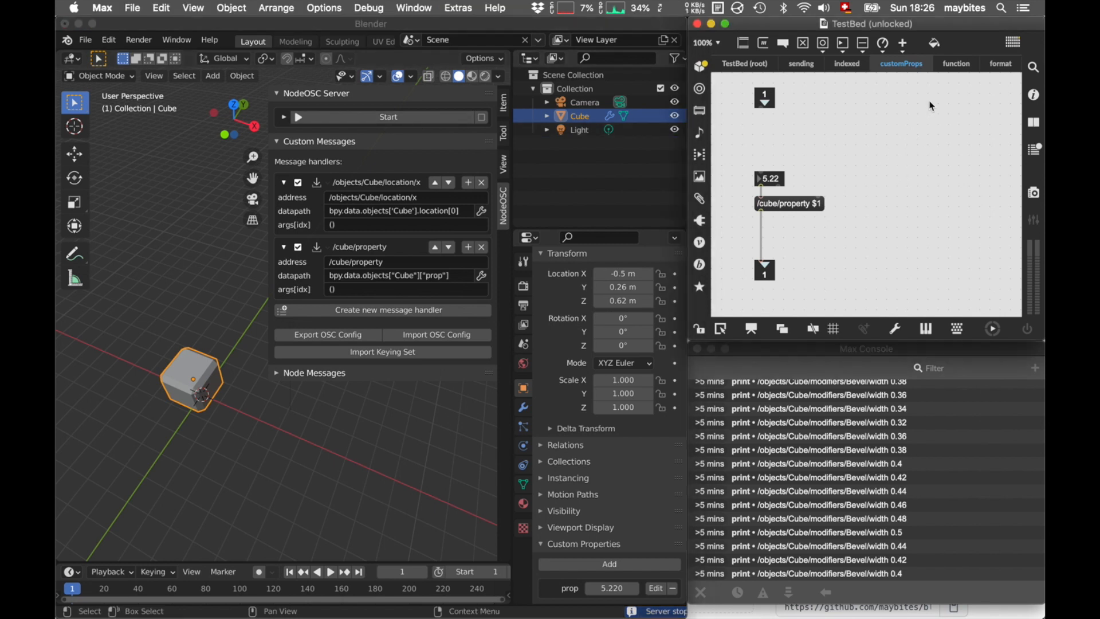
left_click(955, 64)
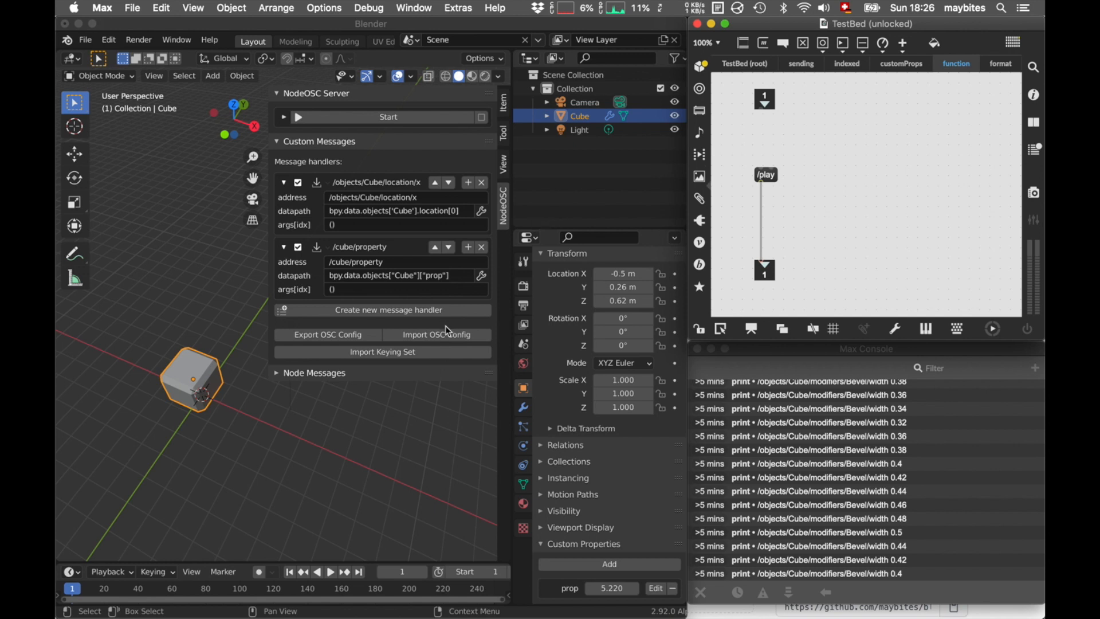
left_click(483, 249)
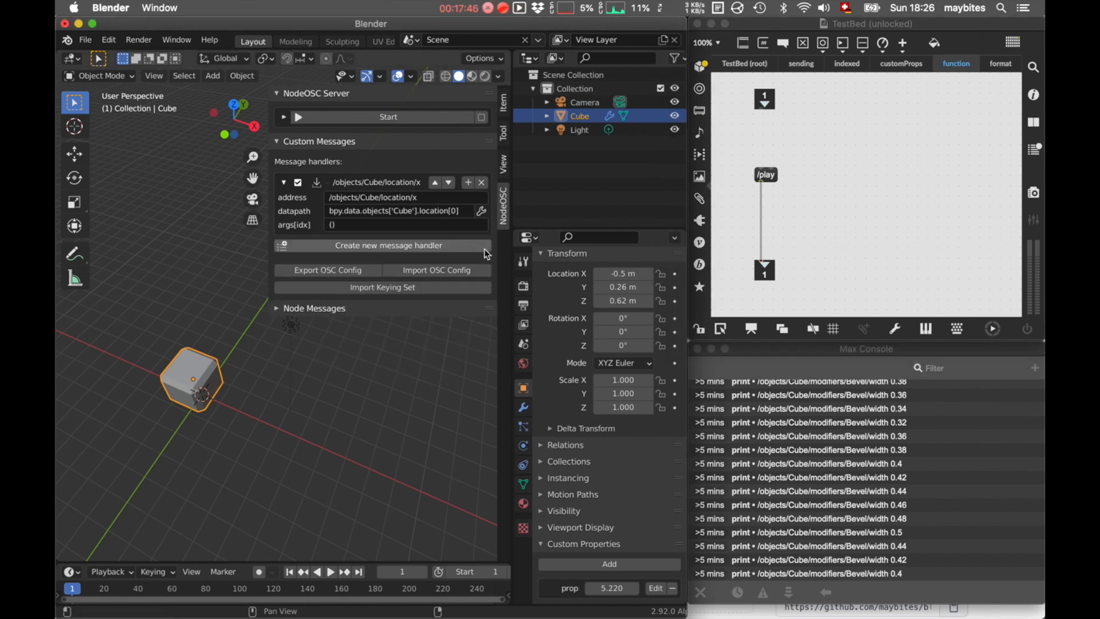
left_click(482, 182)
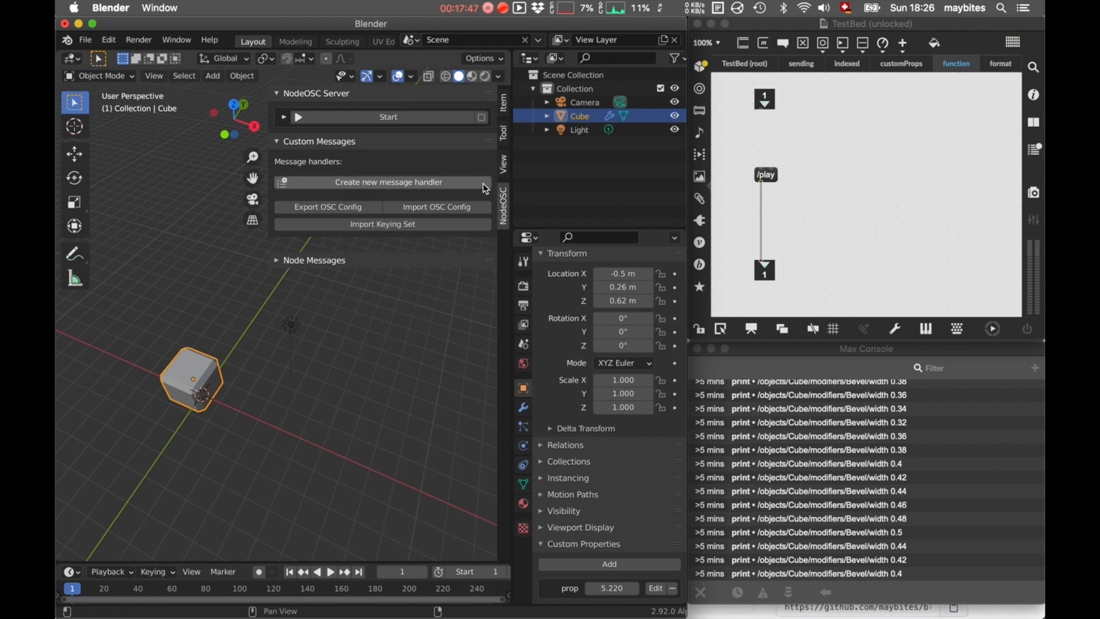
Play and pause the timeline animation in Blender, and create a new message handler in NodeOSC
left_click(333, 572)
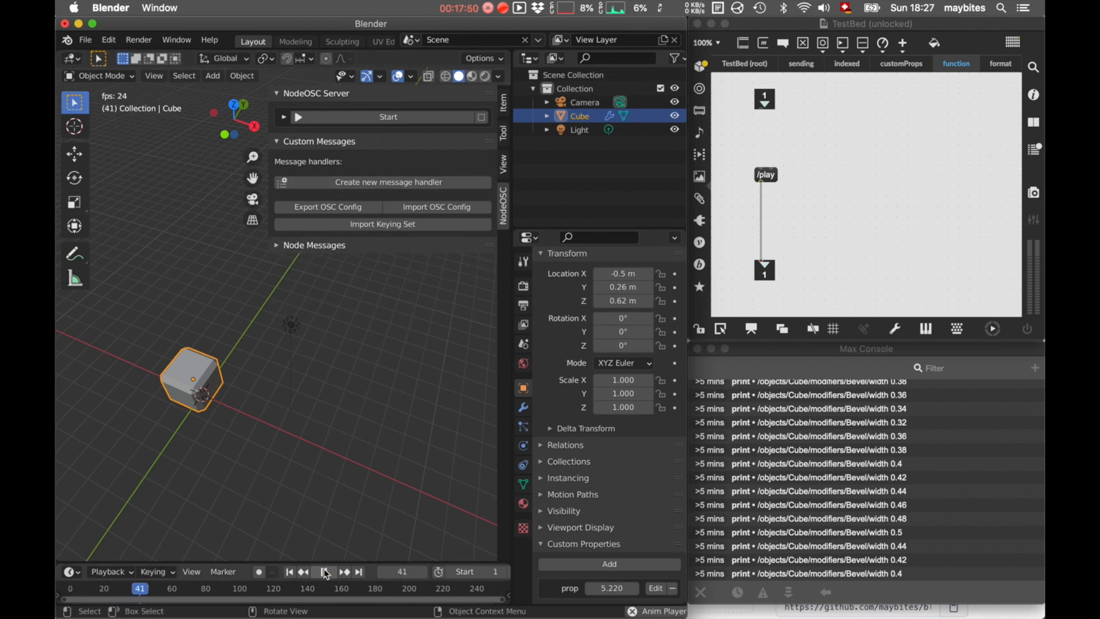
left_click(329, 572)
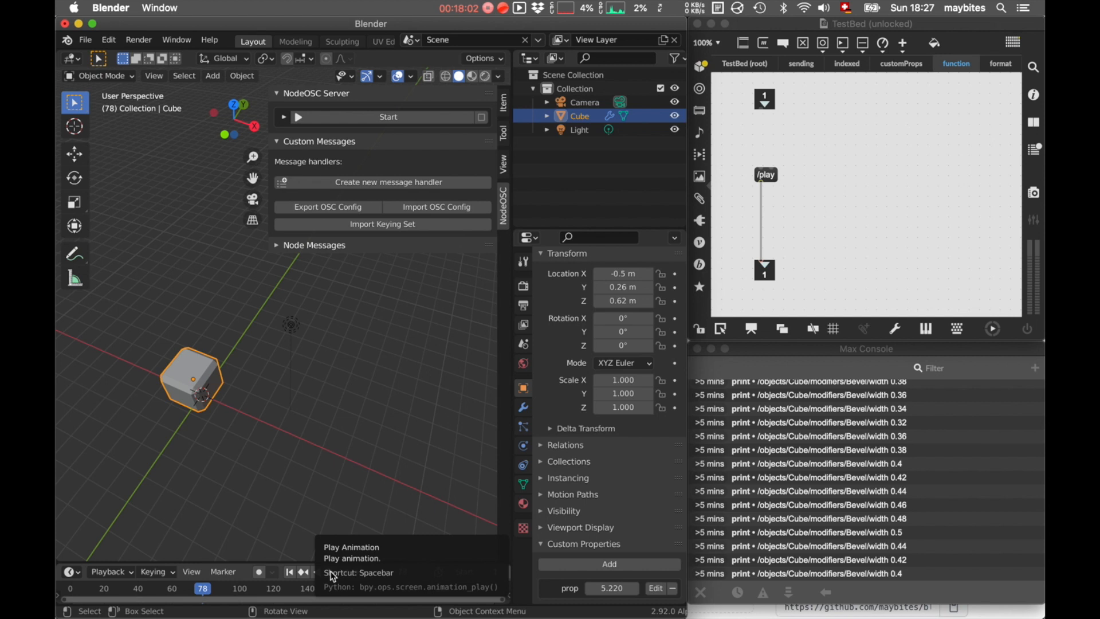
left_click(384, 182)
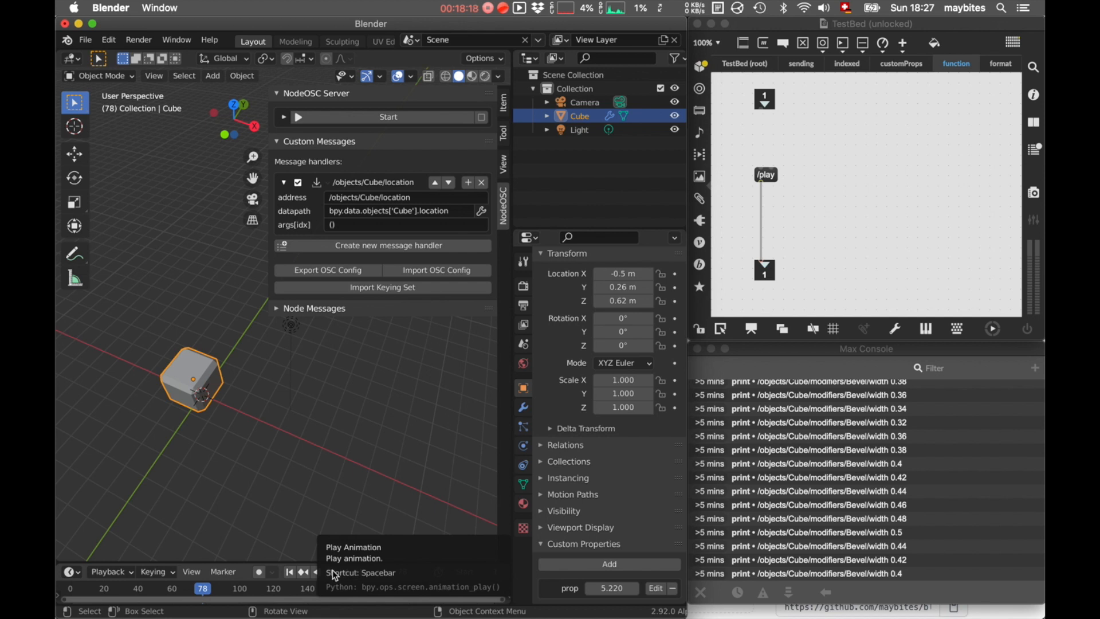
Set the new message handler's datapath to bpy.ops.screen.animation_play()
left_click(444, 210)
type("bpy.op")
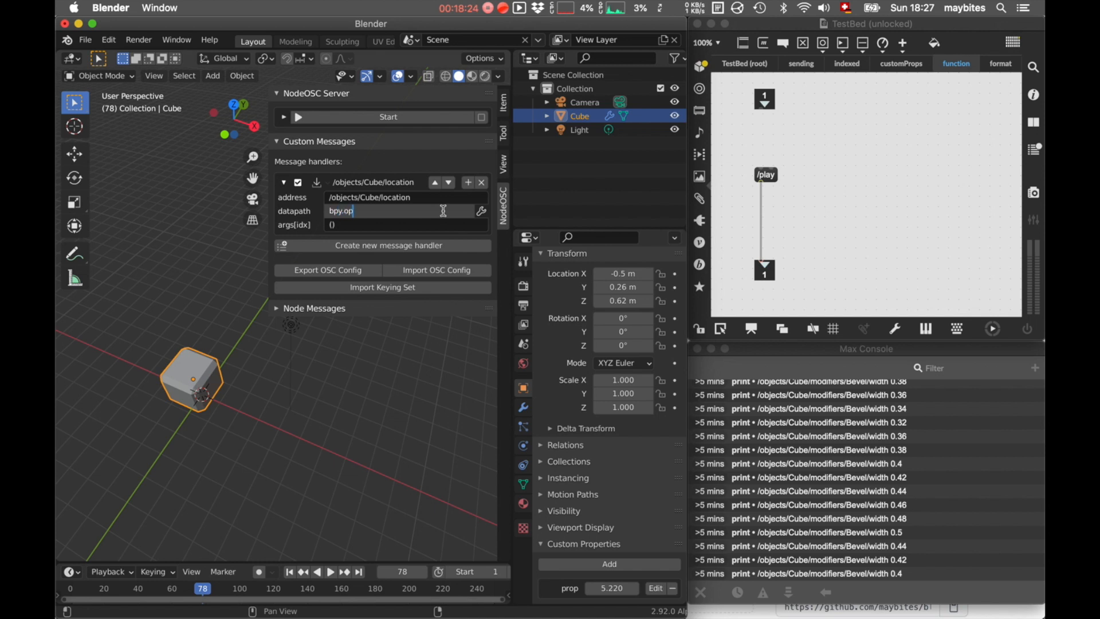
type("s.screen.")
left_click(362, 528)
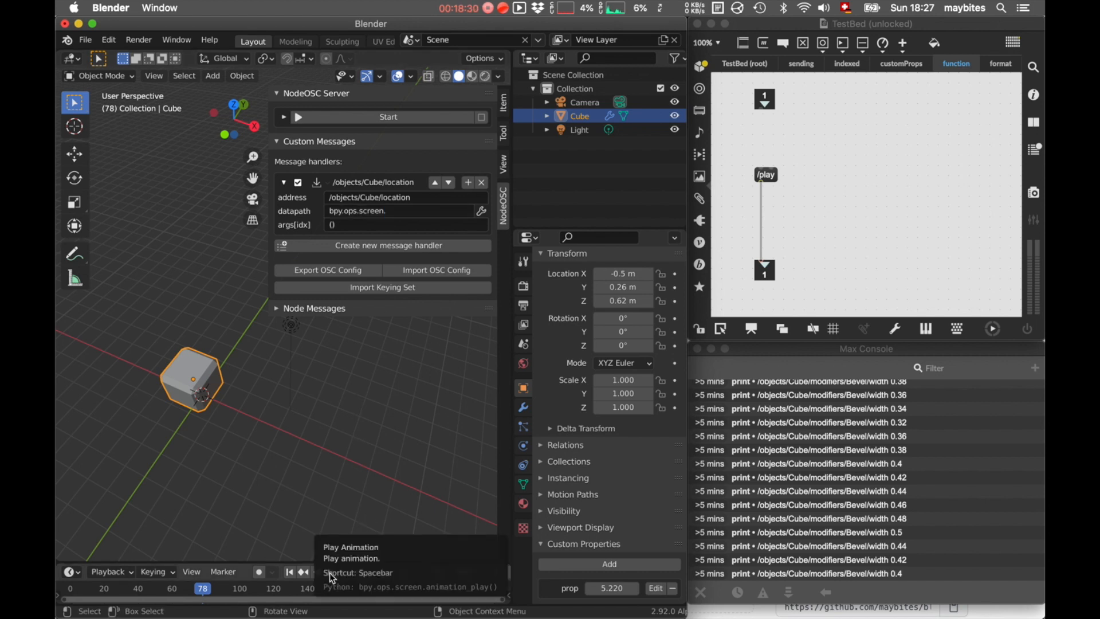
left_click(404, 210)
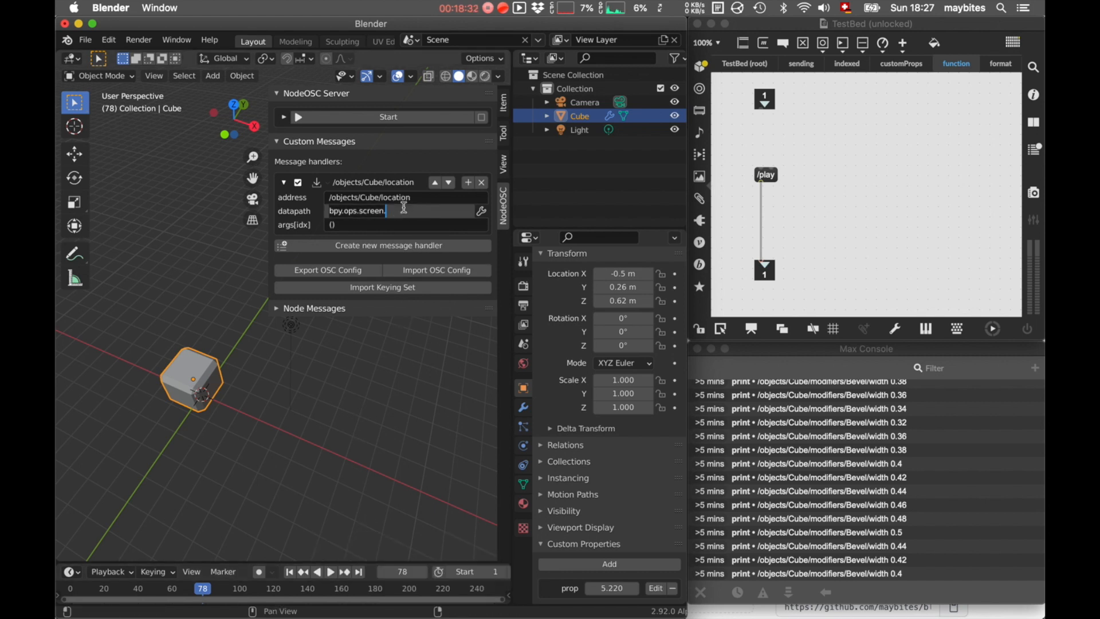
type("animation_play()")
key("Return")
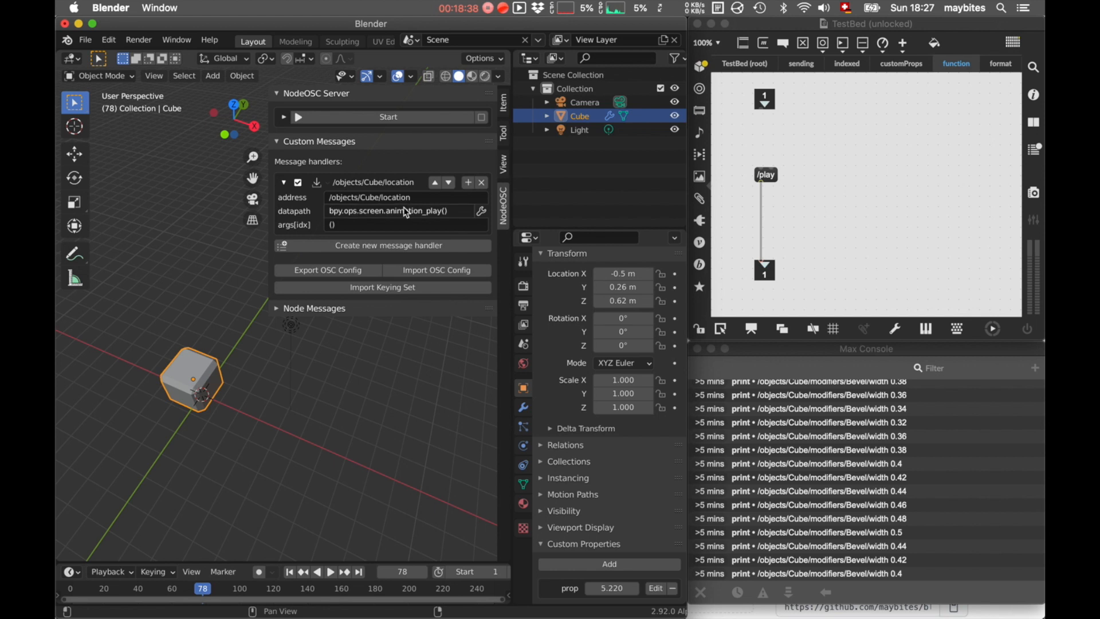
Set the animation handler's address to /play to match the message in the Max function patch
left_click(766, 175)
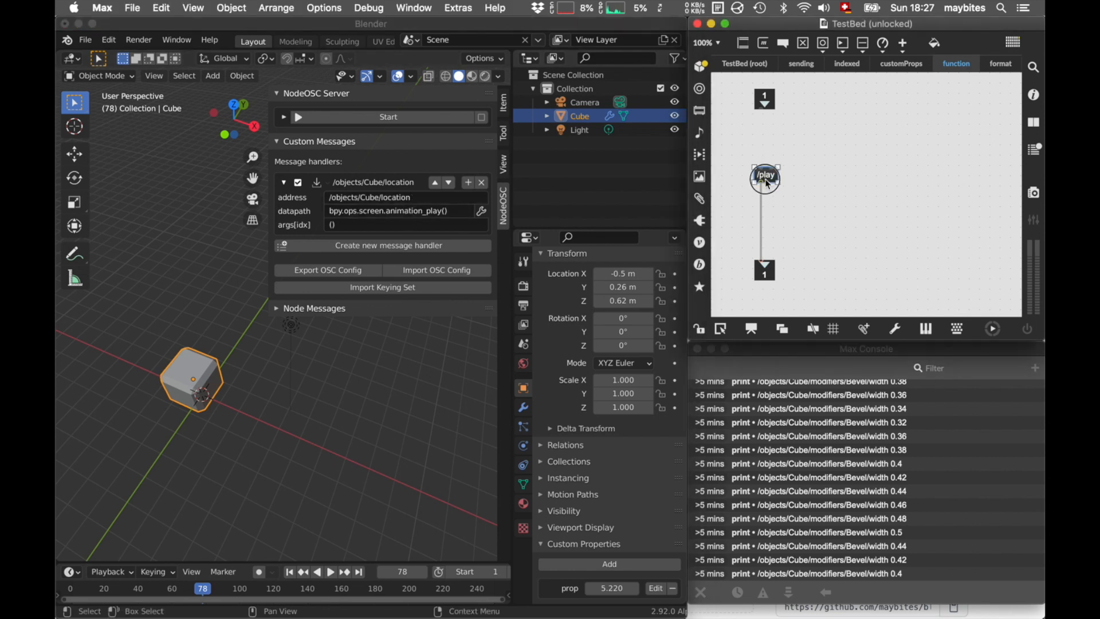
left_click(401, 182)
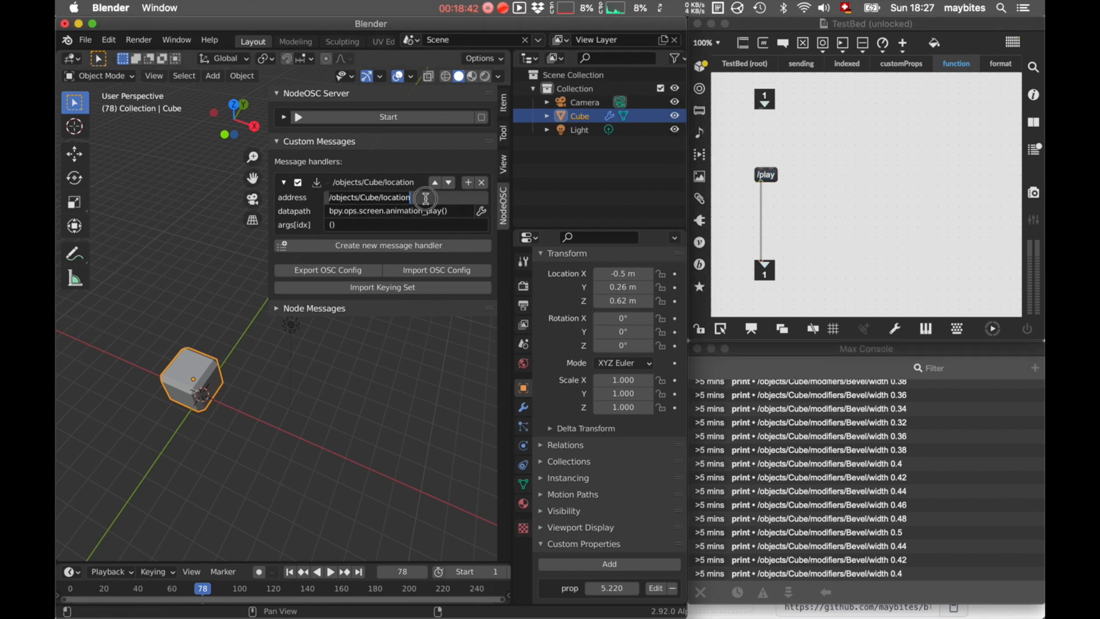
left_click(410, 197)
type("/play")
key("Return")
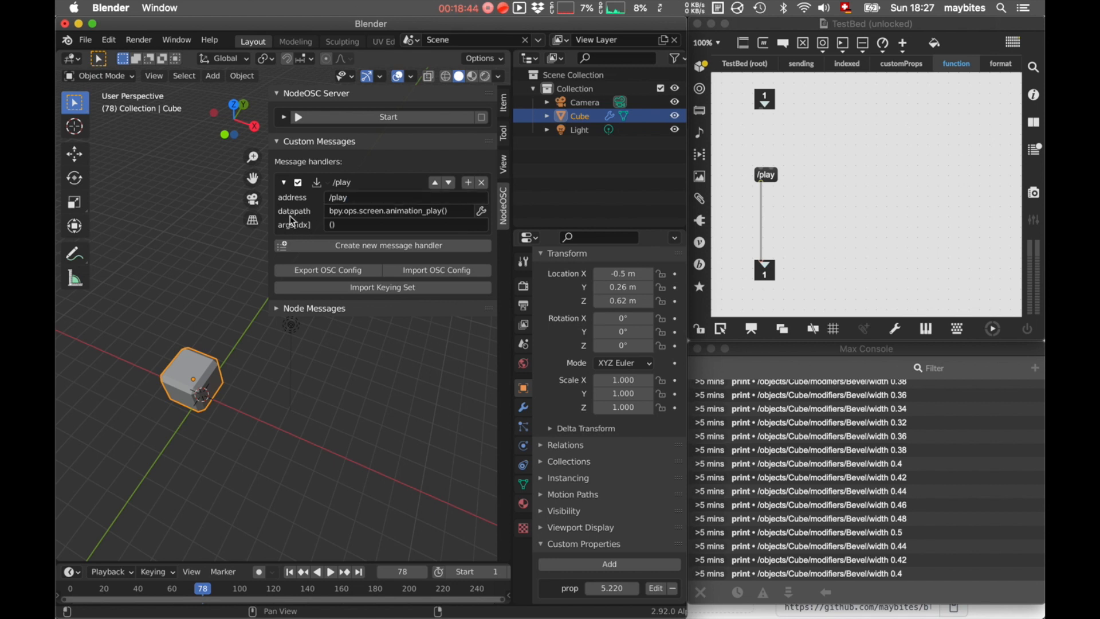
Run the NodeOSC server, send the /play message from Max several times to toggle timeline playback, and stop the server
left_click(359, 121)
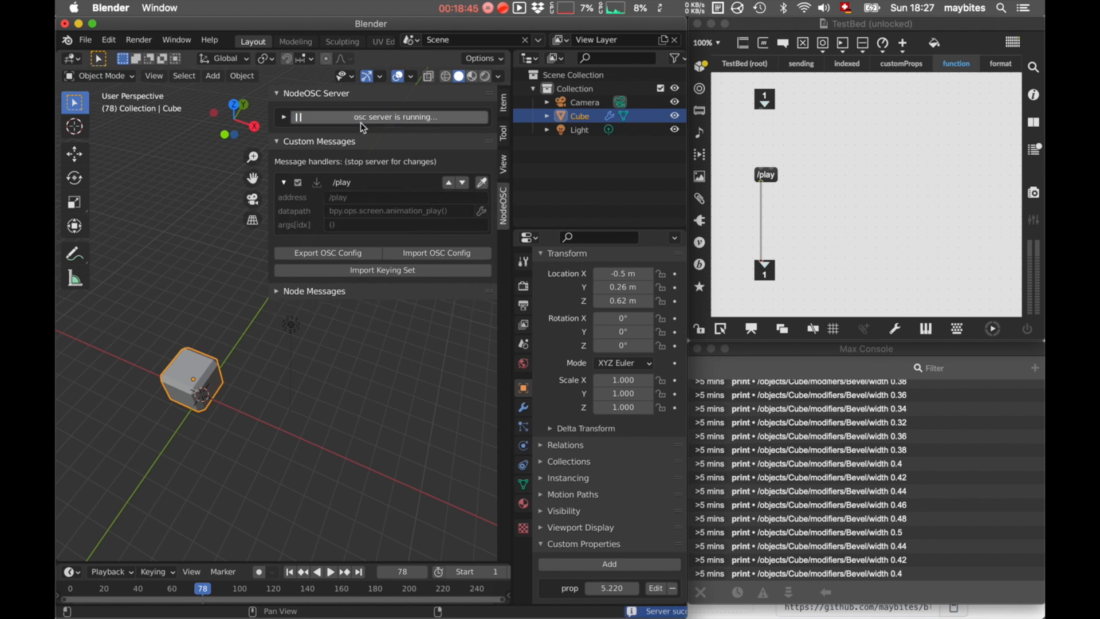
left_click(774, 179)
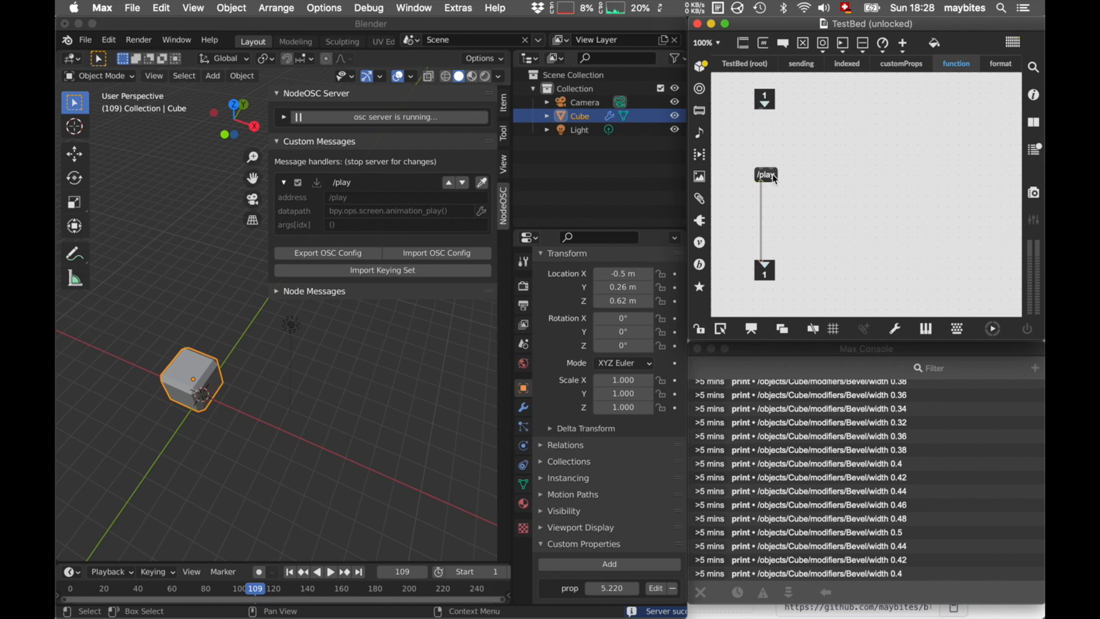
left_click(774, 180)
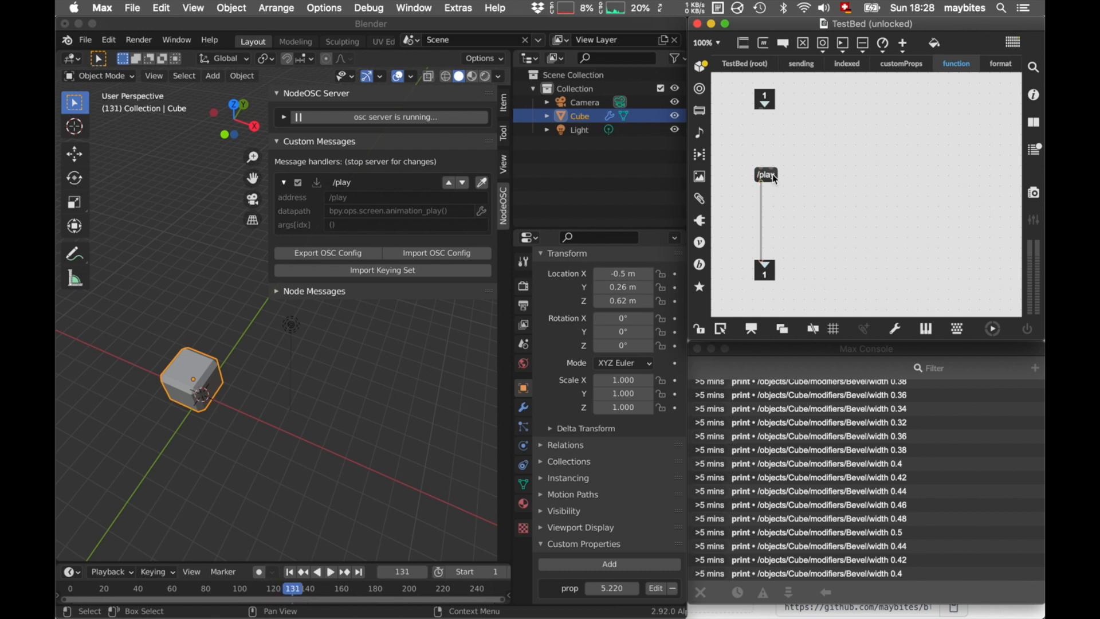
left_click(774, 180)
left_click(356, 119)
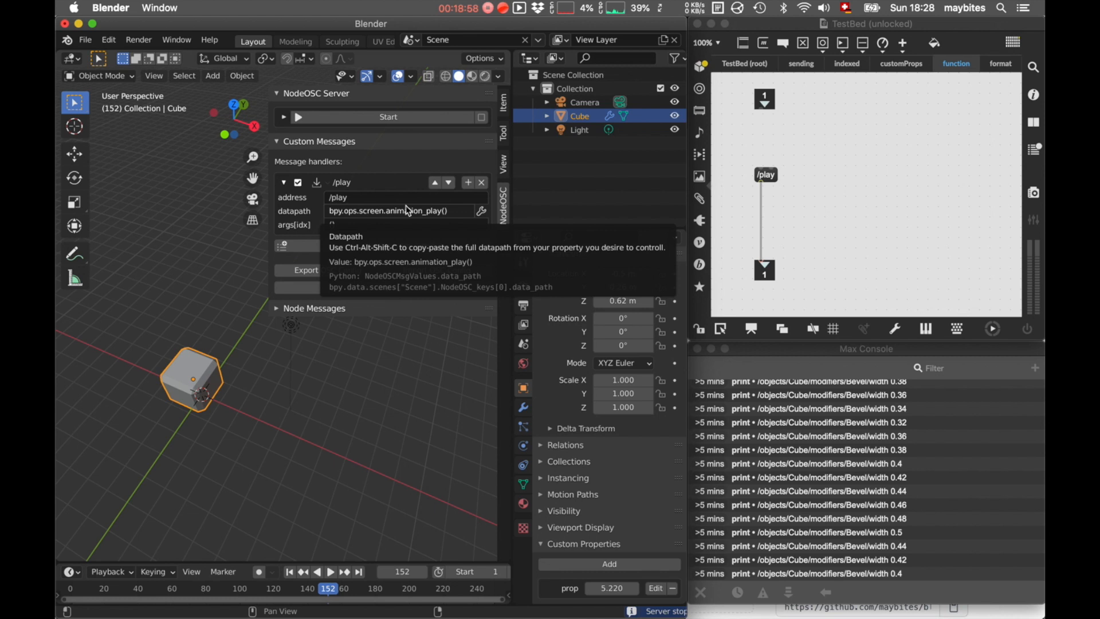
Enable the datapath format option on the /play handler and read the Format-Custom-Messages wiki page in Firefox
left_click(483, 212)
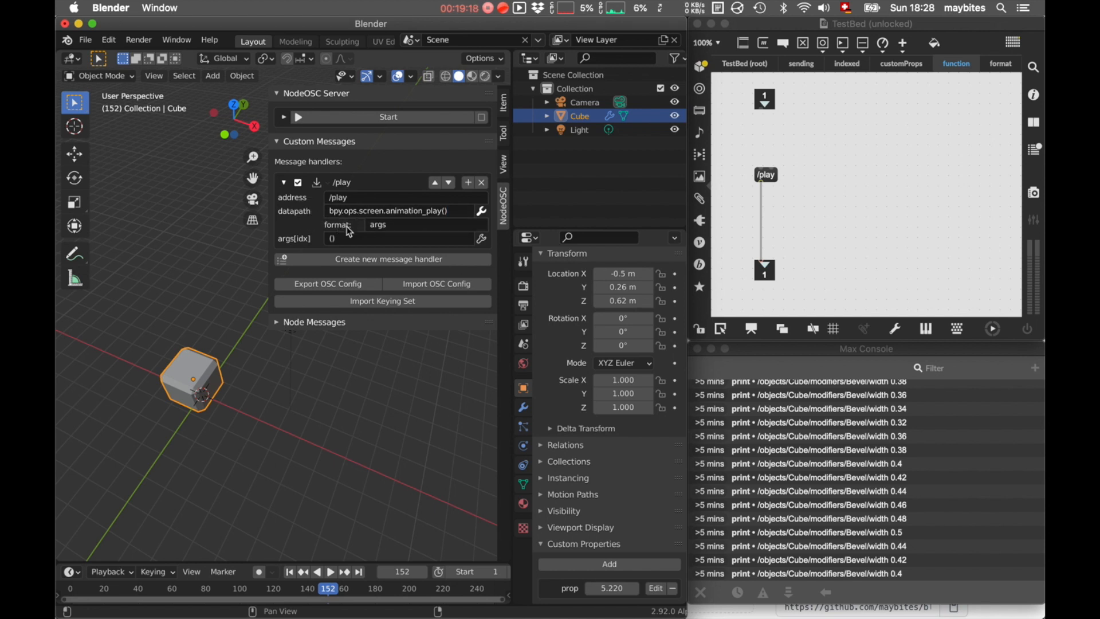
key("super+Tab")
key("super+Tab")
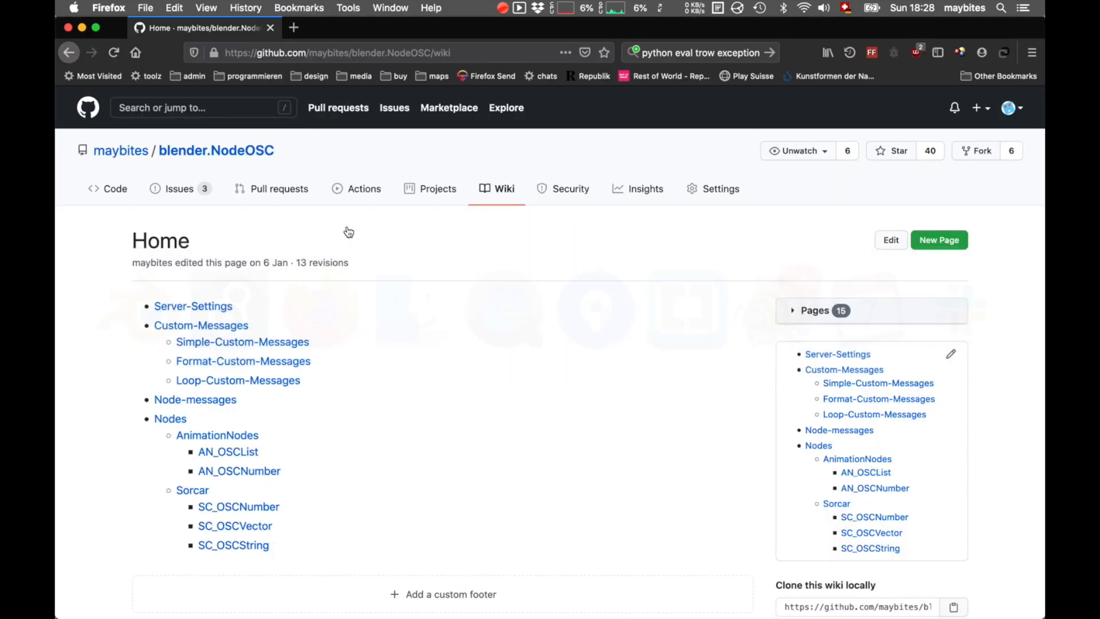
left_click(292, 362)
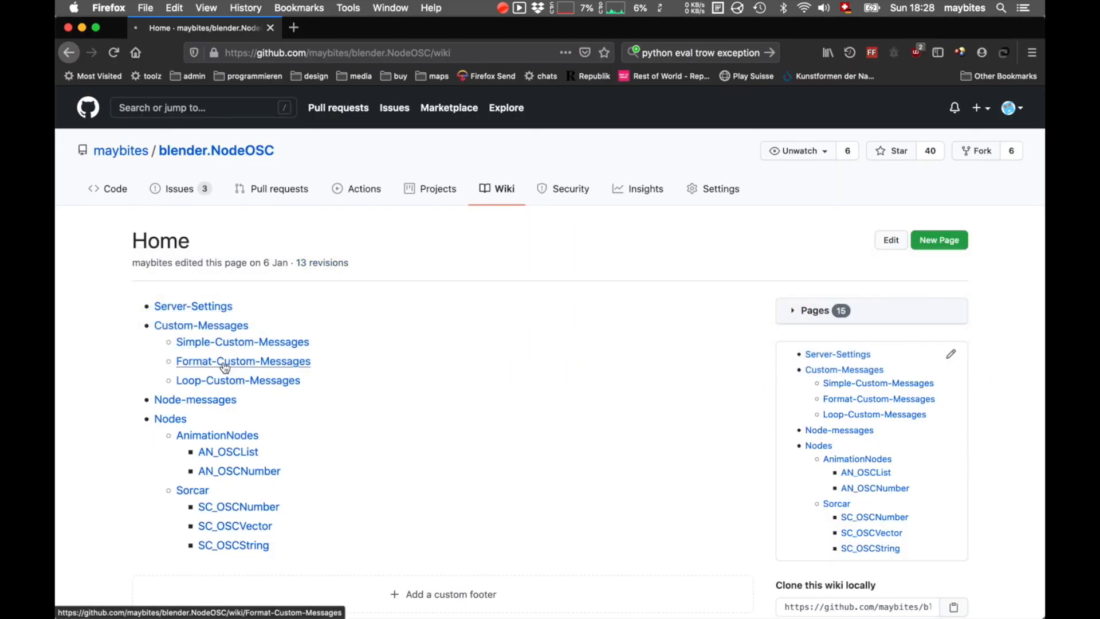
scroll(413, 379, "down", 1)
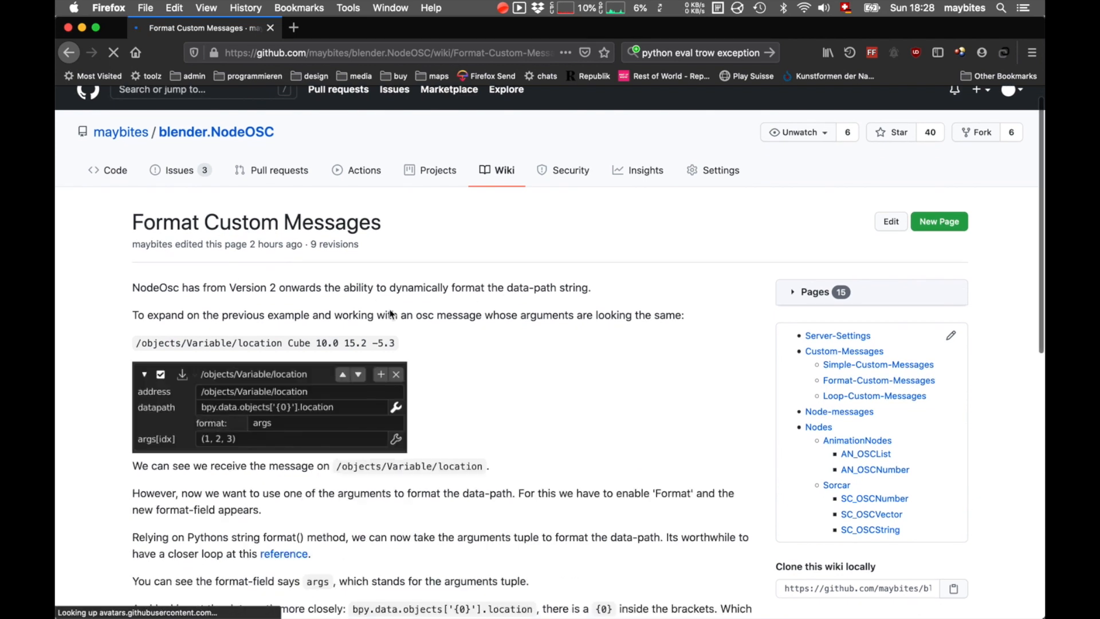
scroll(442, 364, "down", 2)
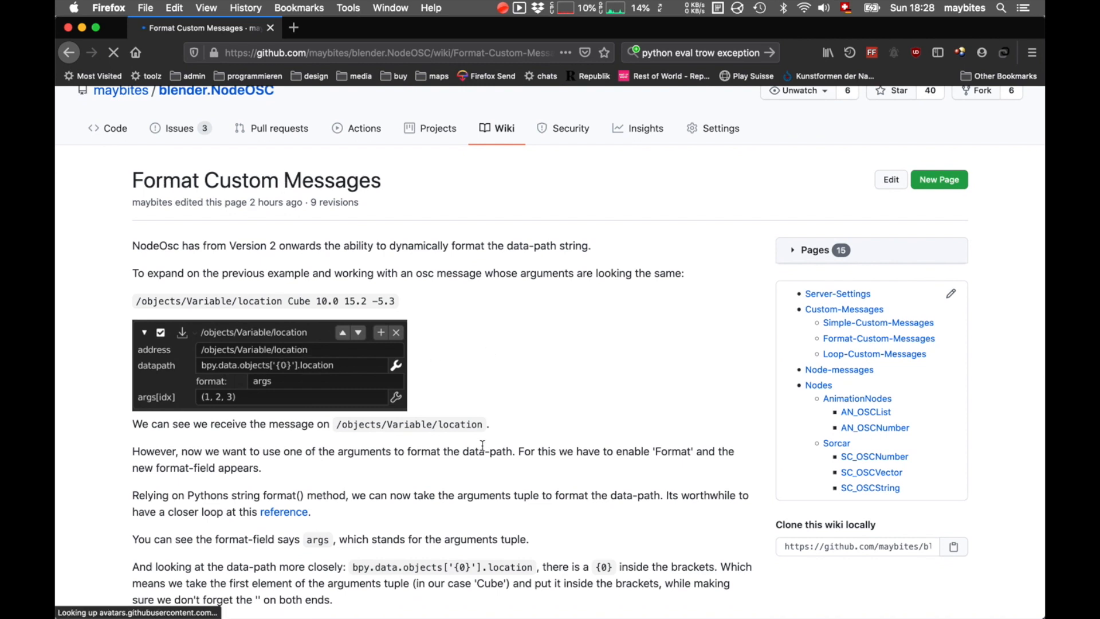
scroll(487, 401, "down", 2)
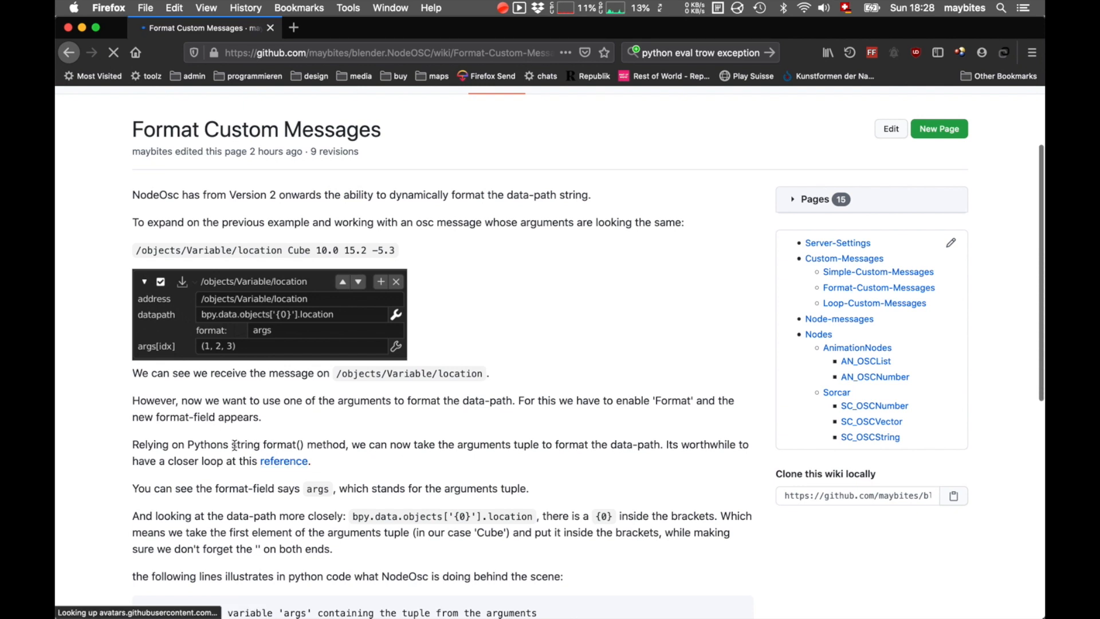
View the Python String format() reference linked from the wiki page, and close it to return to the wiki
left_click(292, 459)
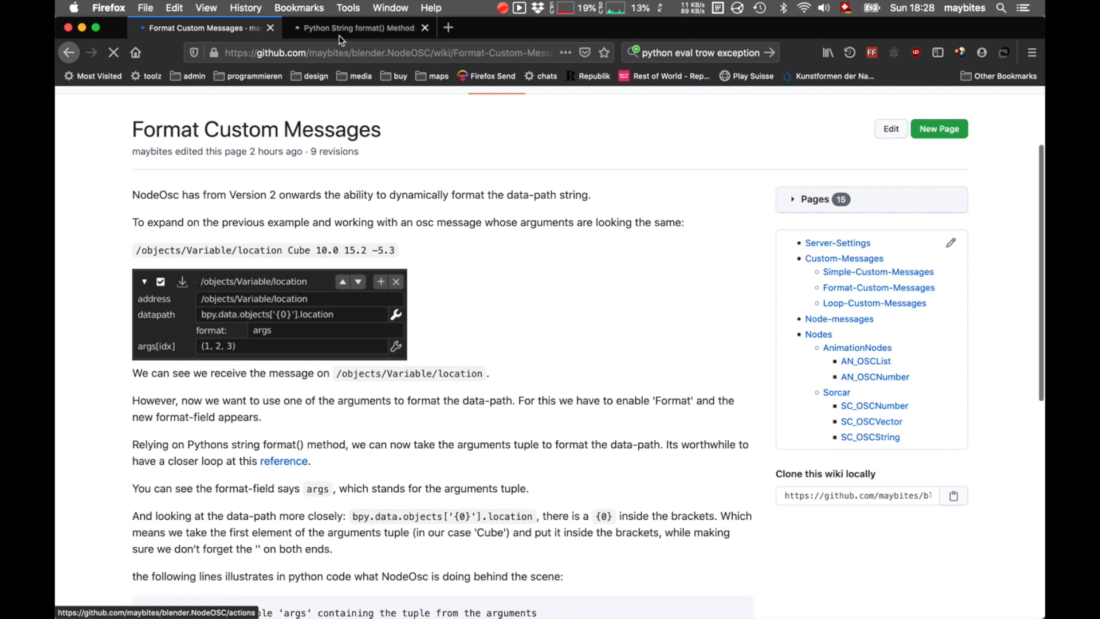
left_click(338, 29)
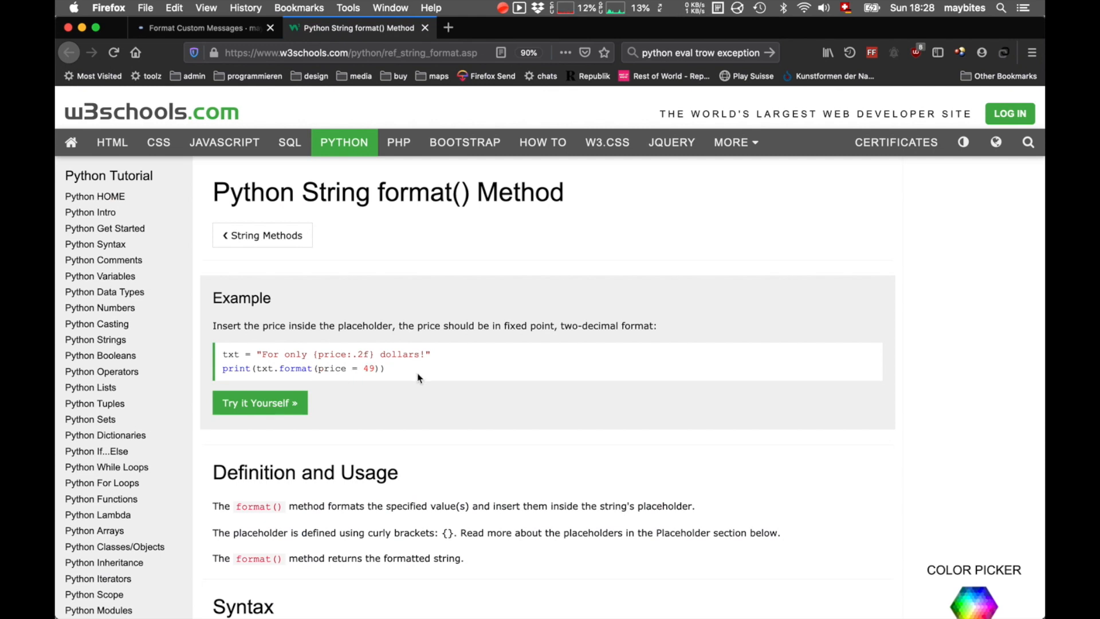
left_click(424, 28)
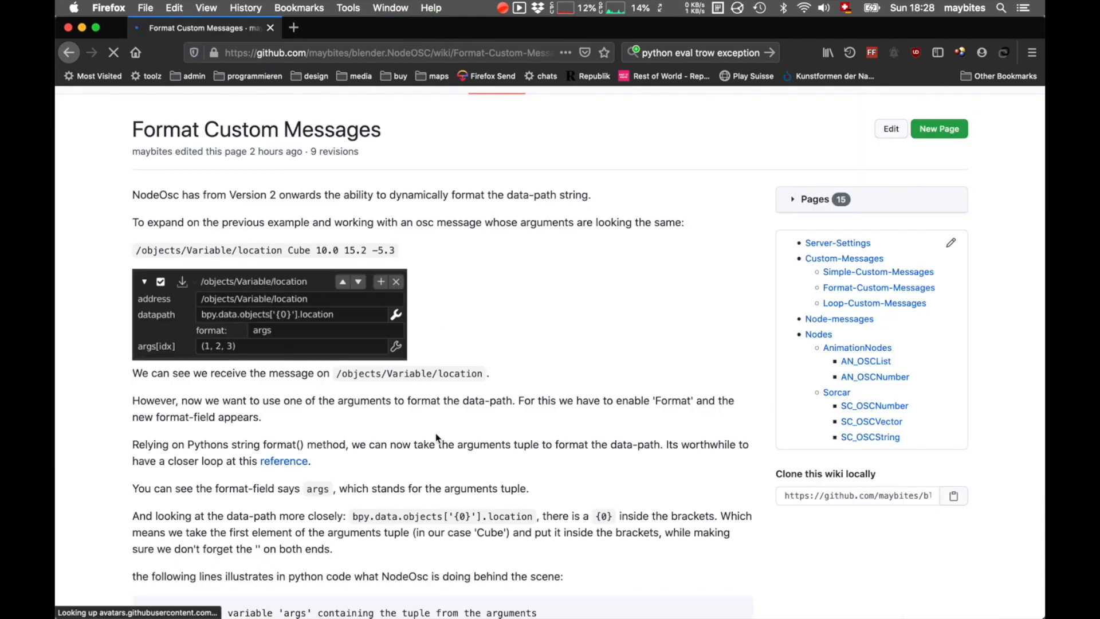
scroll(436, 439, "down", 1)
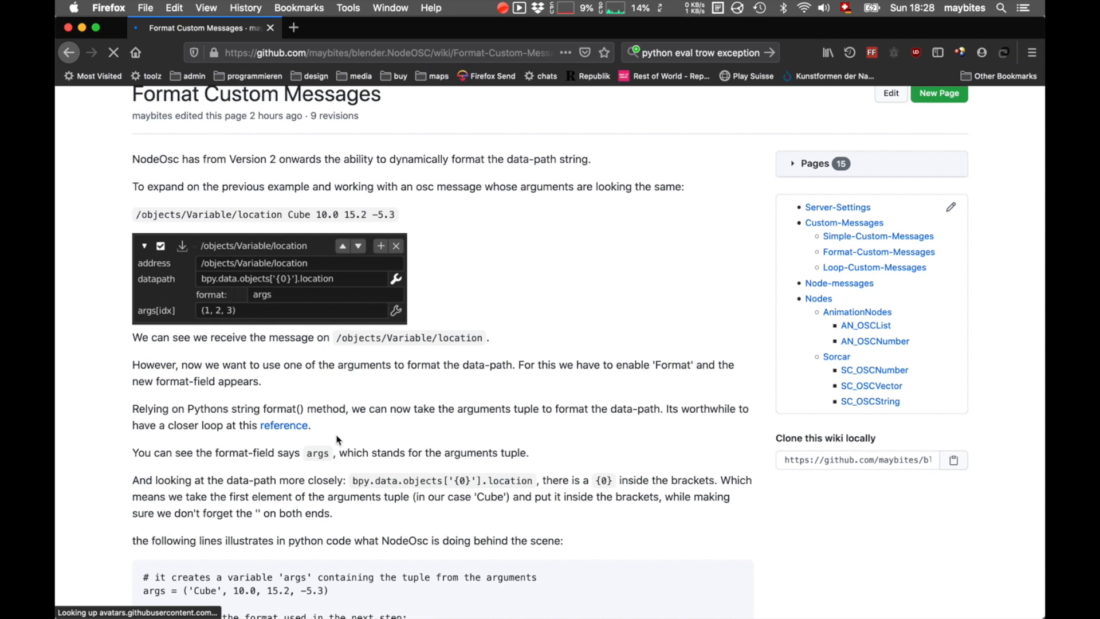
Switch back to Blender and show the format patch in the Max TestBed
key("super+Tab")
key("super+Tab")
key("super+Tab")
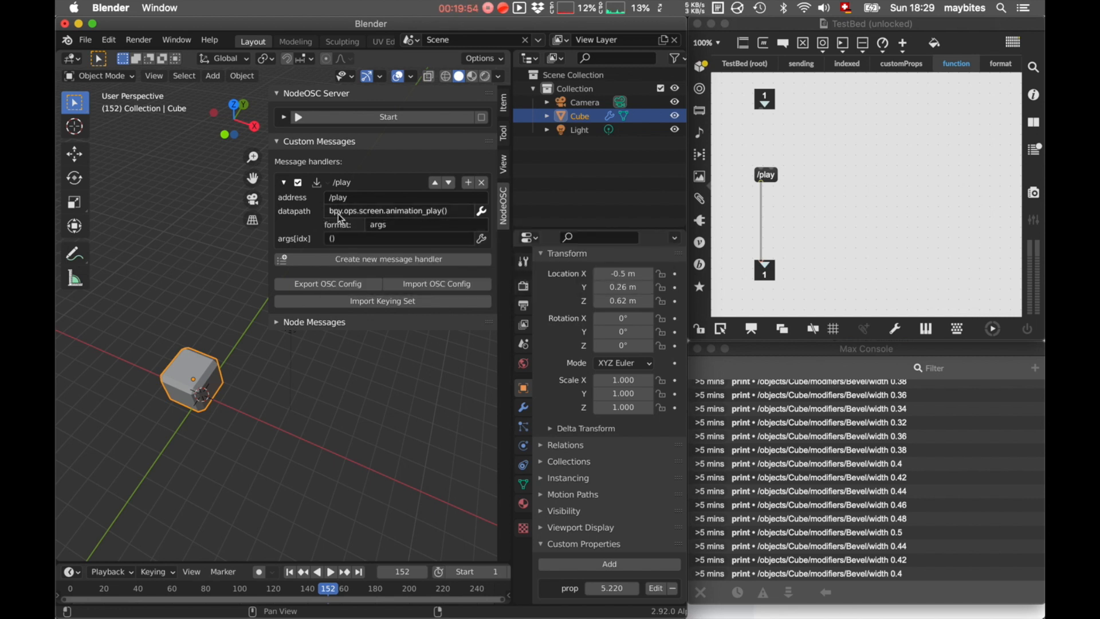
left_click(866, 158)
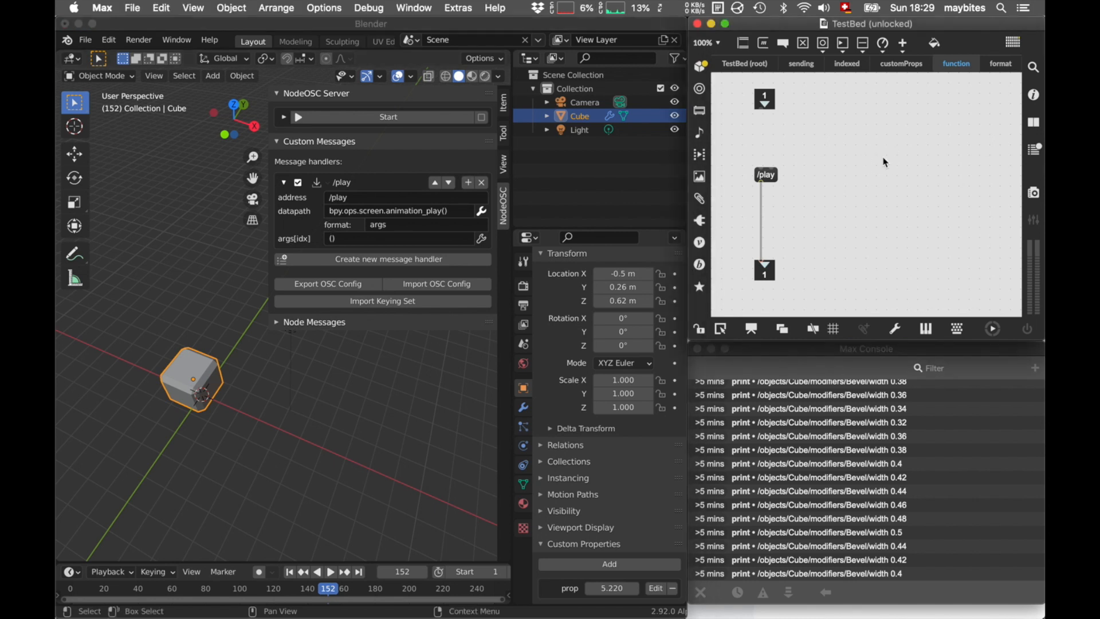
left_click(1001, 63)
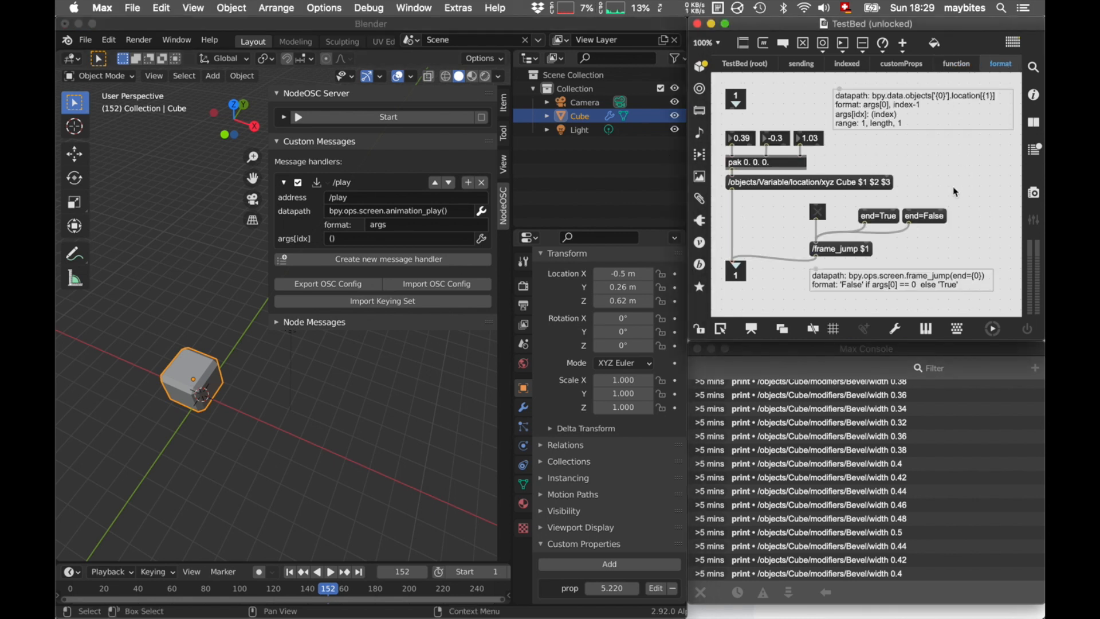
Duplicate the /play handler and set the copy's datapath to bpy.ops.screen.frame_jump({0})
left_click(366, 537)
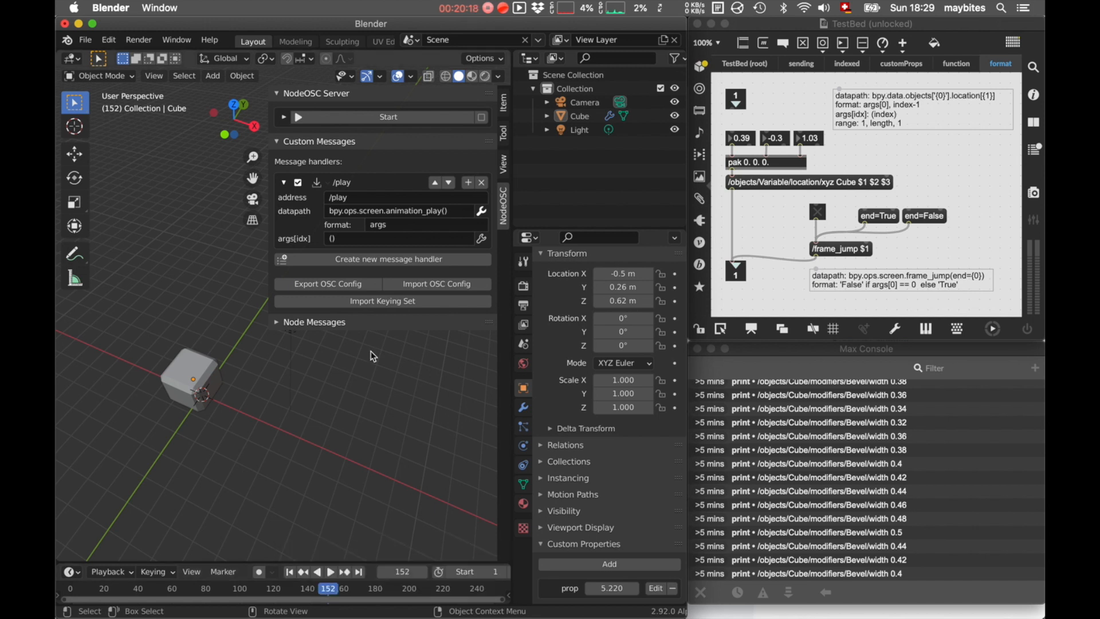
left_click(468, 182)
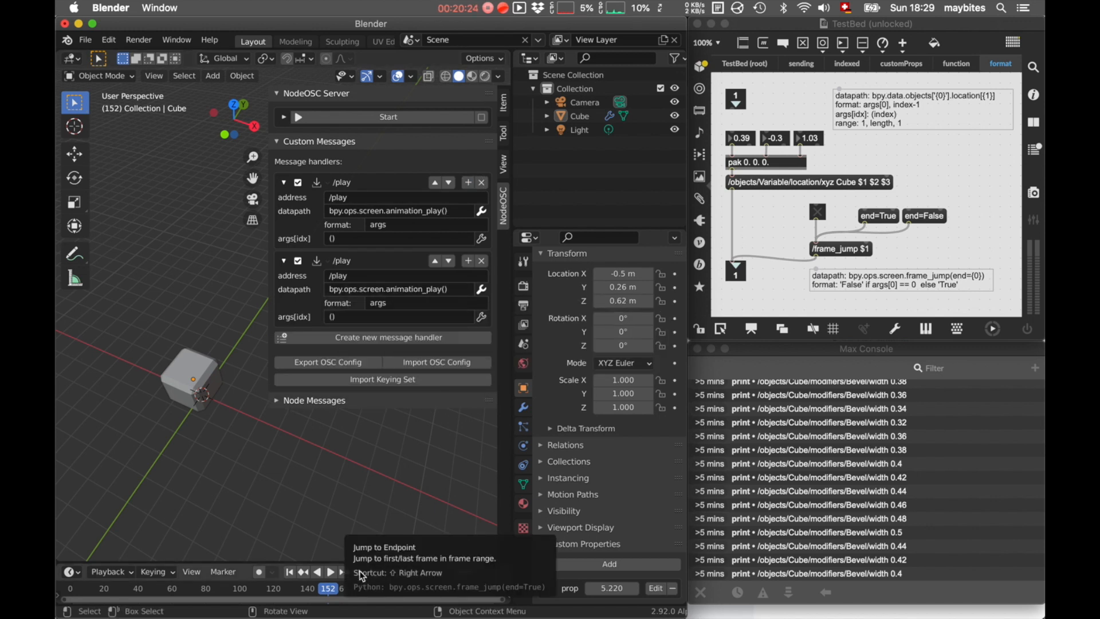
left_click(389, 290)
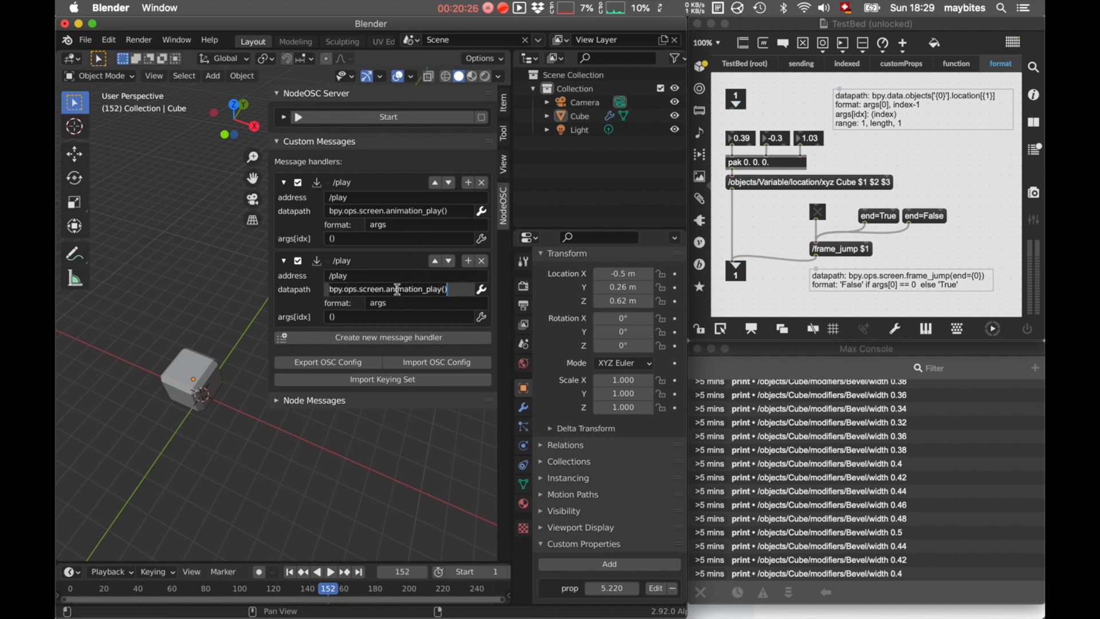
left_click_drag(387, 289, 473, 292)
type("frame_")
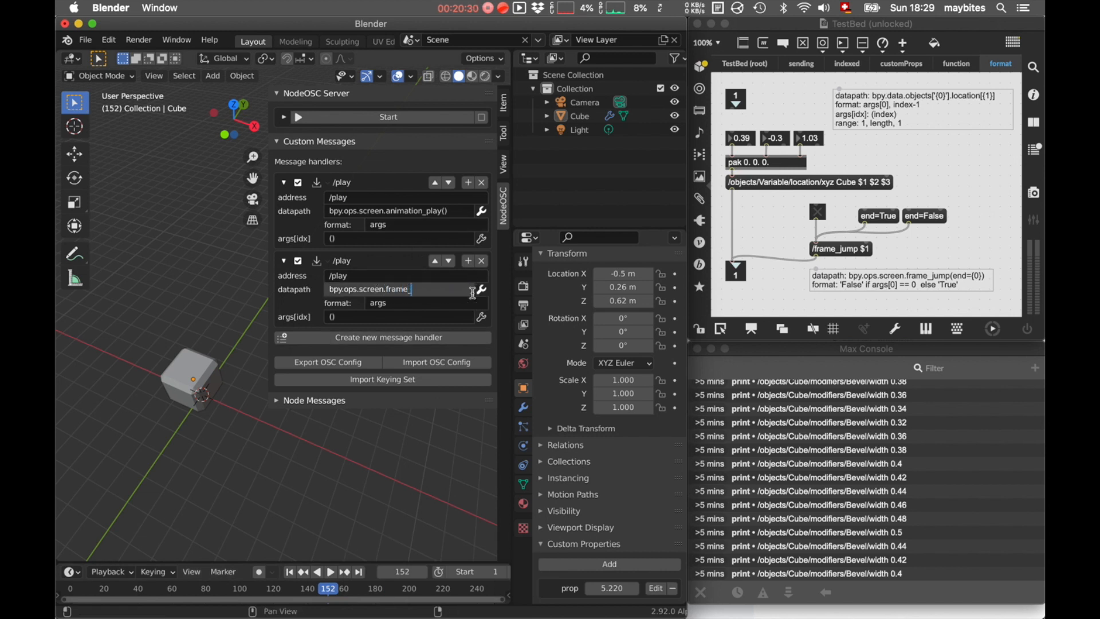
type("jump(){}")
key("Return")
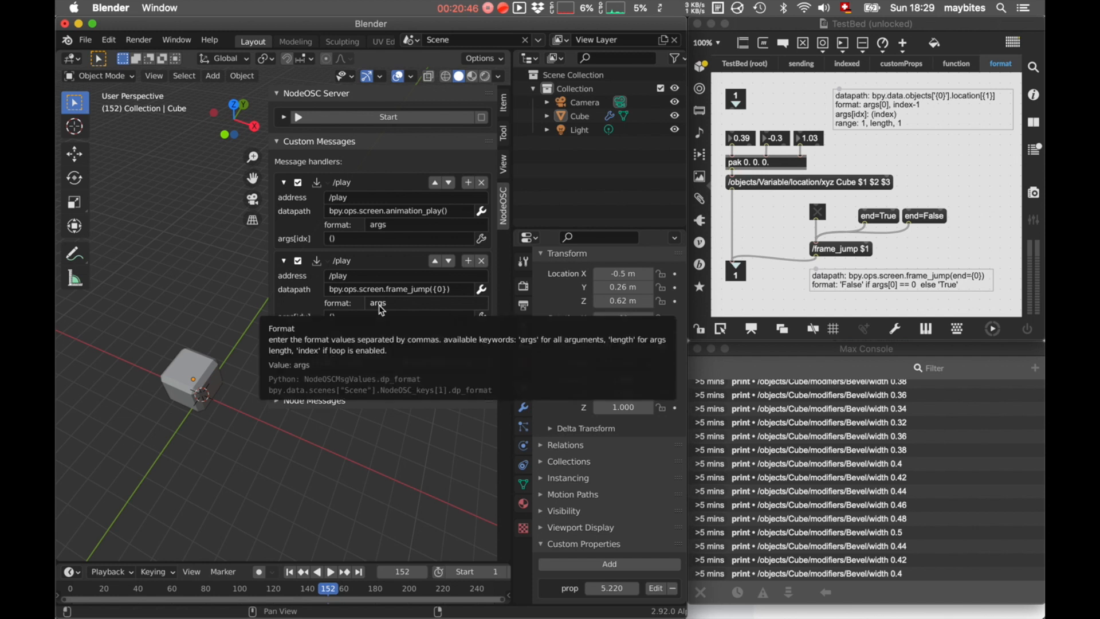
Copy the address from the frame jump message in Max and set the duplicated handler's address to /frame_jump
left_click(352, 277)
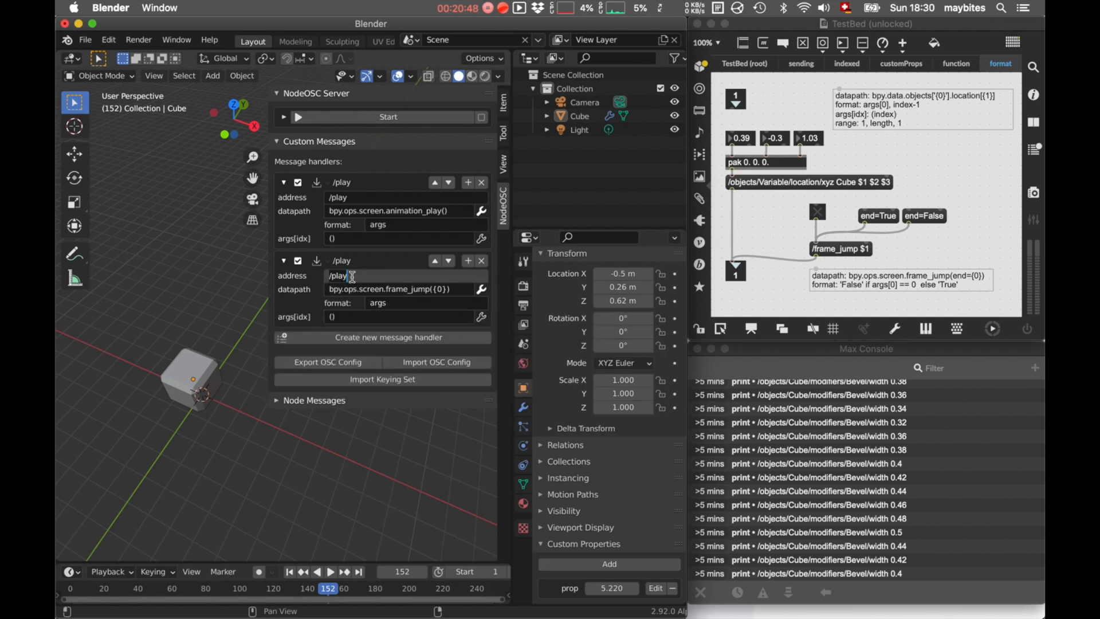
left_click(840, 250)
double_click(853, 250)
key("super+c")
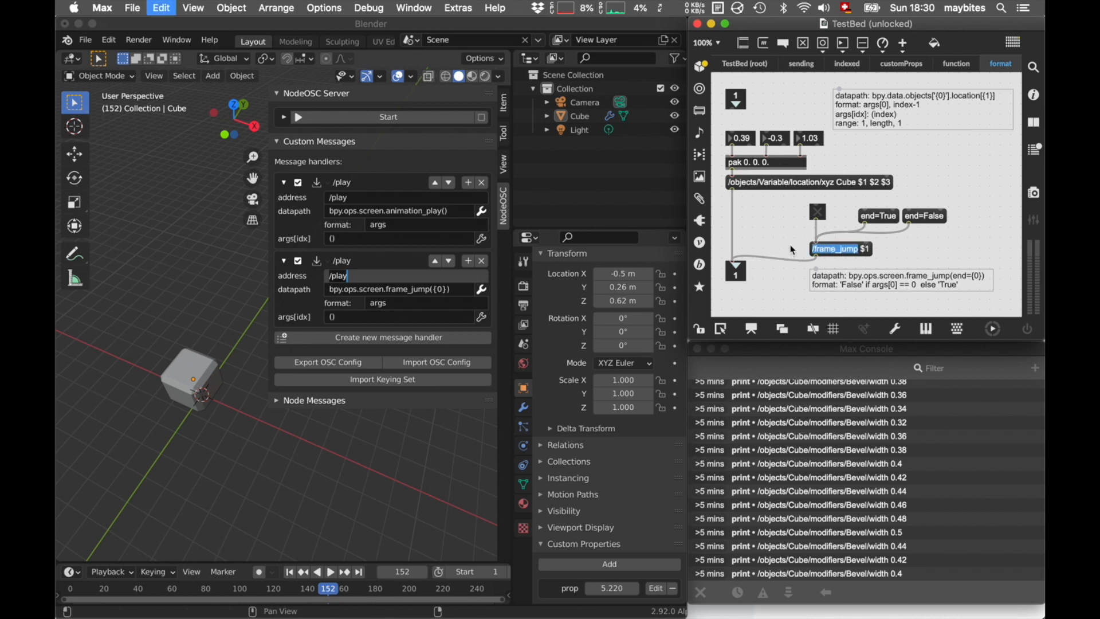
left_click(366, 279)
left_click(363, 275)
double_click(350, 276)
key("super+v")
left_click(331, 277)
key("Right")
key("BackSpace")
left_click(305, 288)
Start the NodeOSC server and send the end=True and end=False messages from Max to test the frame jump handler
left_click(351, 117)
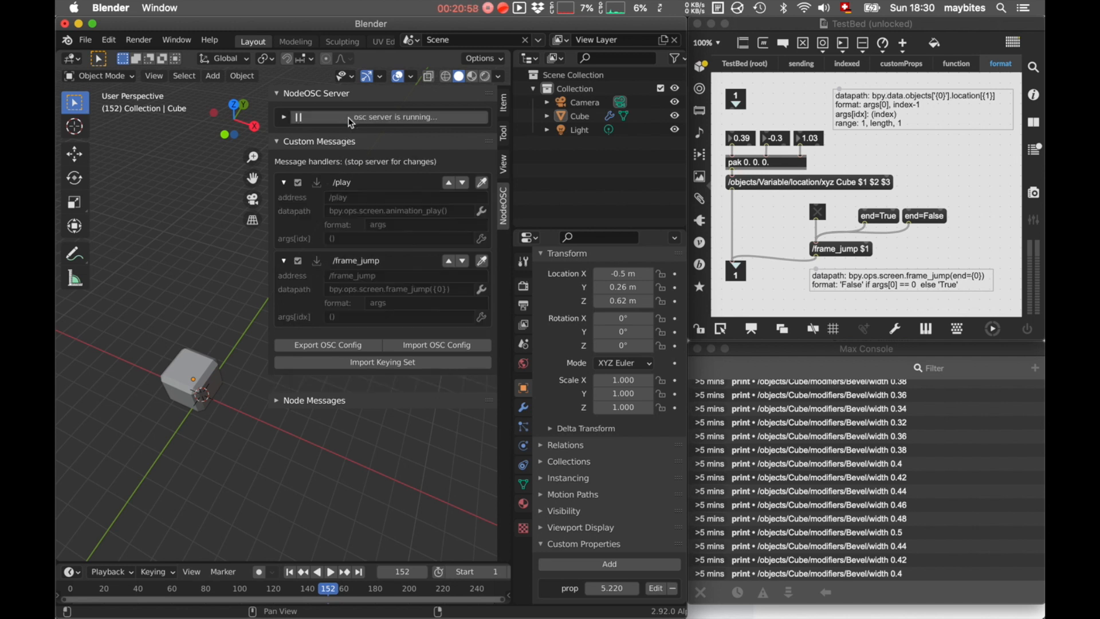
left_click(881, 221)
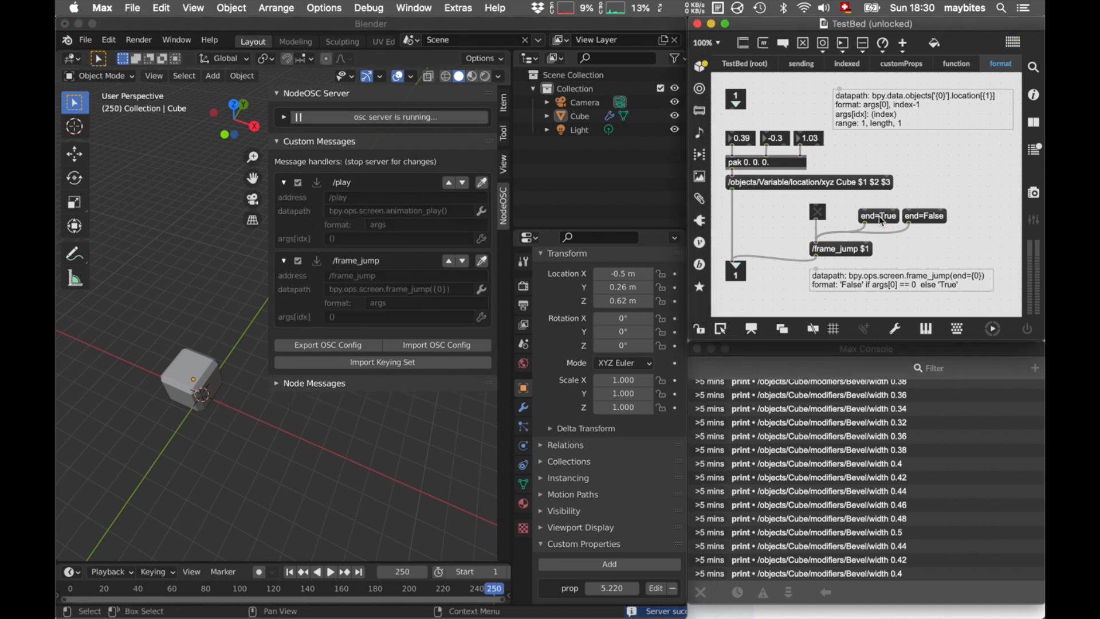
left_click(929, 219)
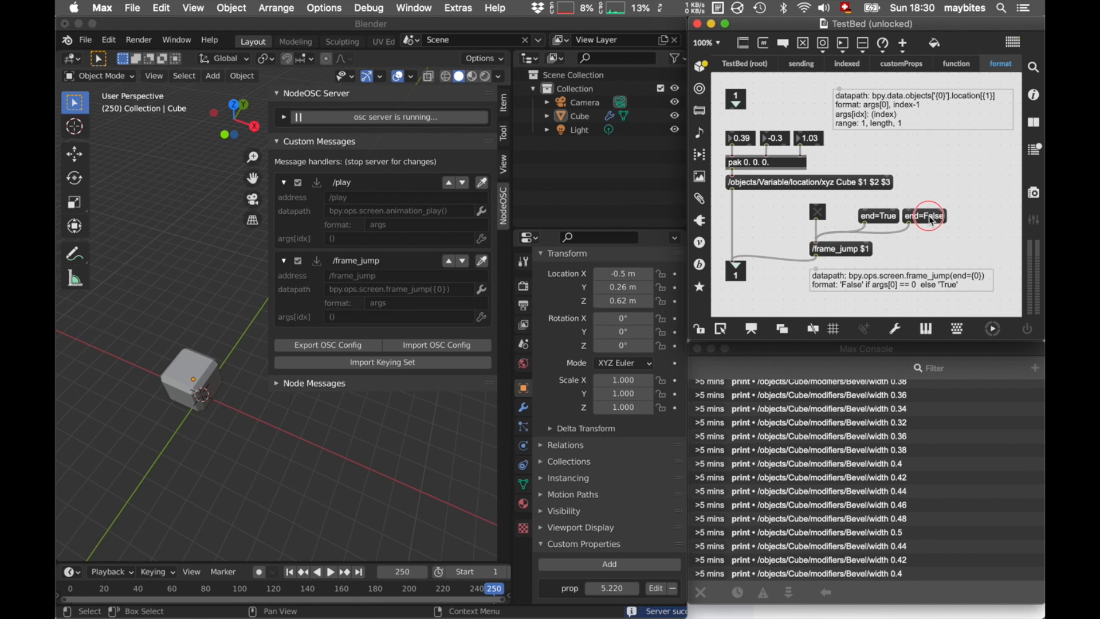
left_click(890, 220)
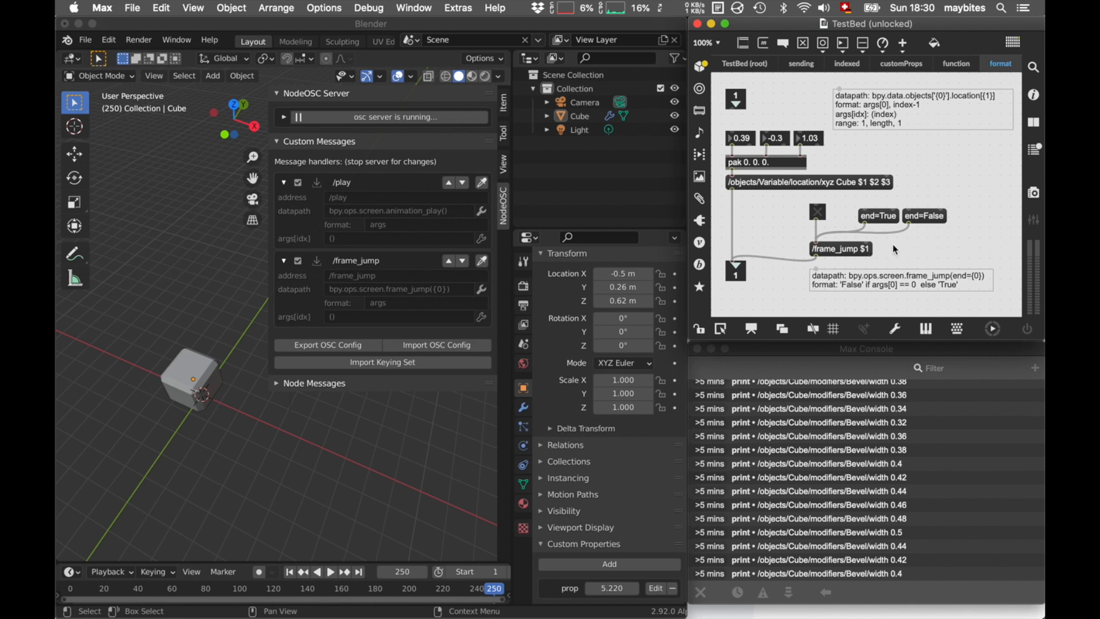
Stop the NodeOSC server and set the /frame_jump handler's datapath to bpy.ops.screen.frame_jump(end={0})
left_click(344, 303)
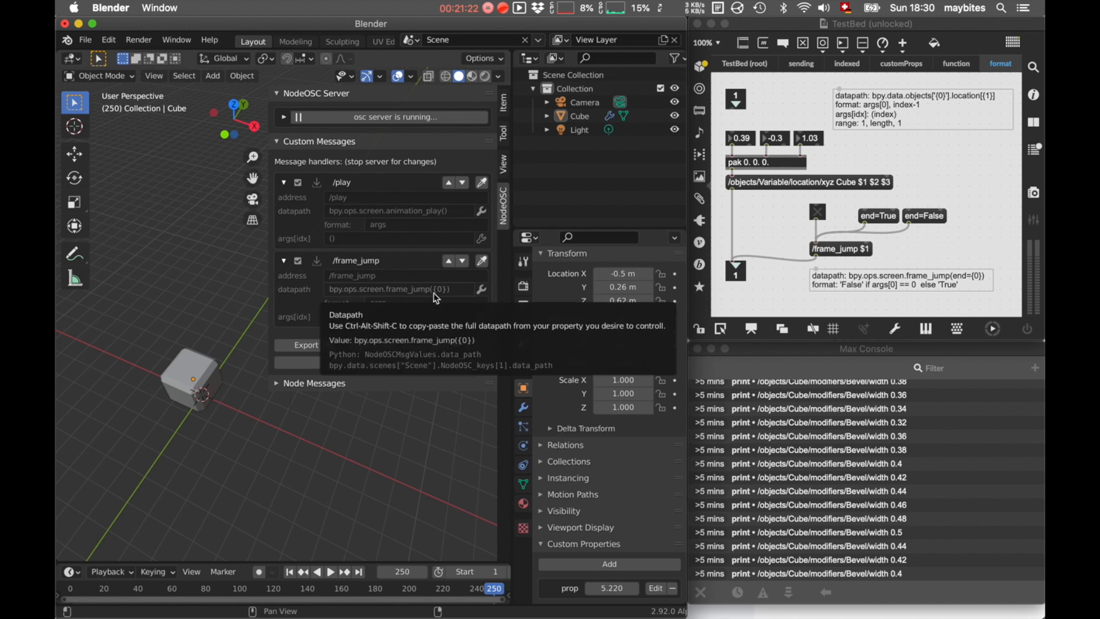
left_click(379, 118)
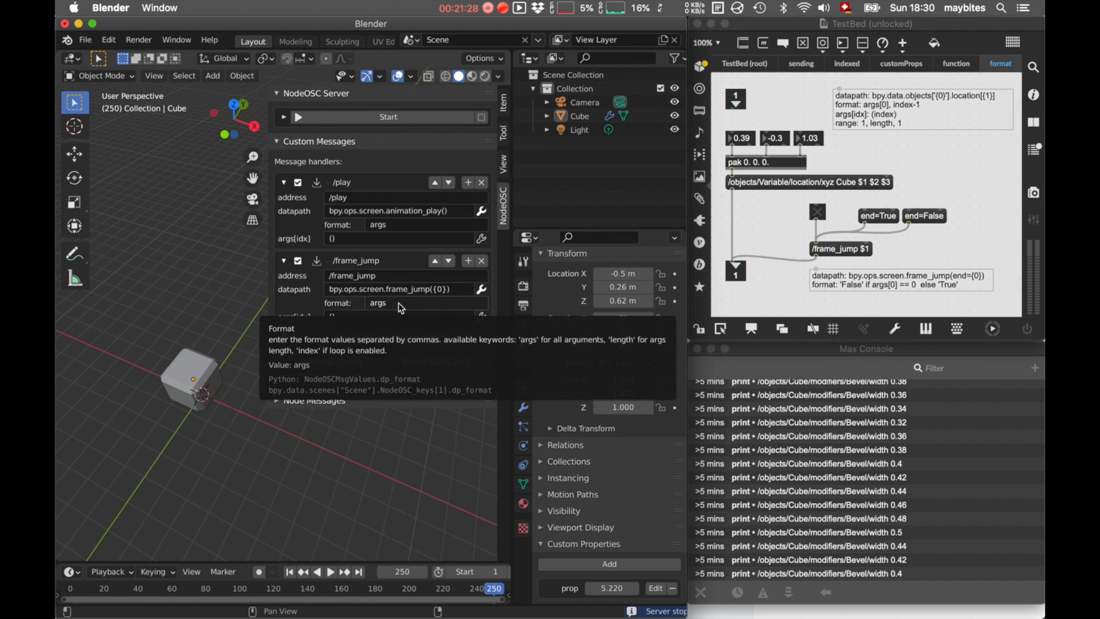
left_click(436, 295)
left_click(432, 289)
type("end")
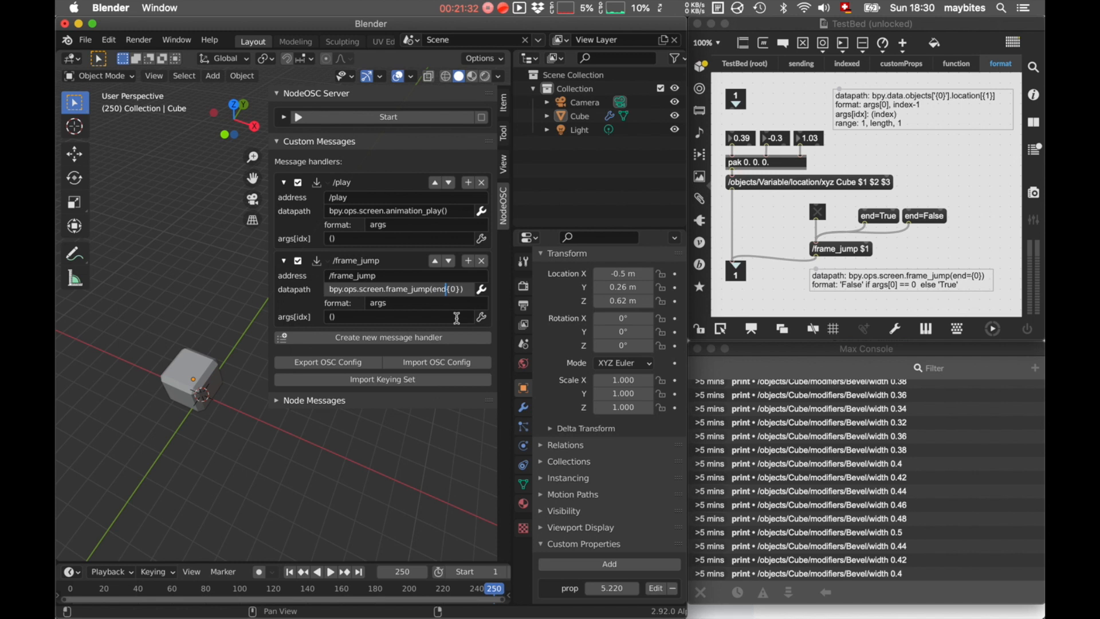
type("=")
key("Return")
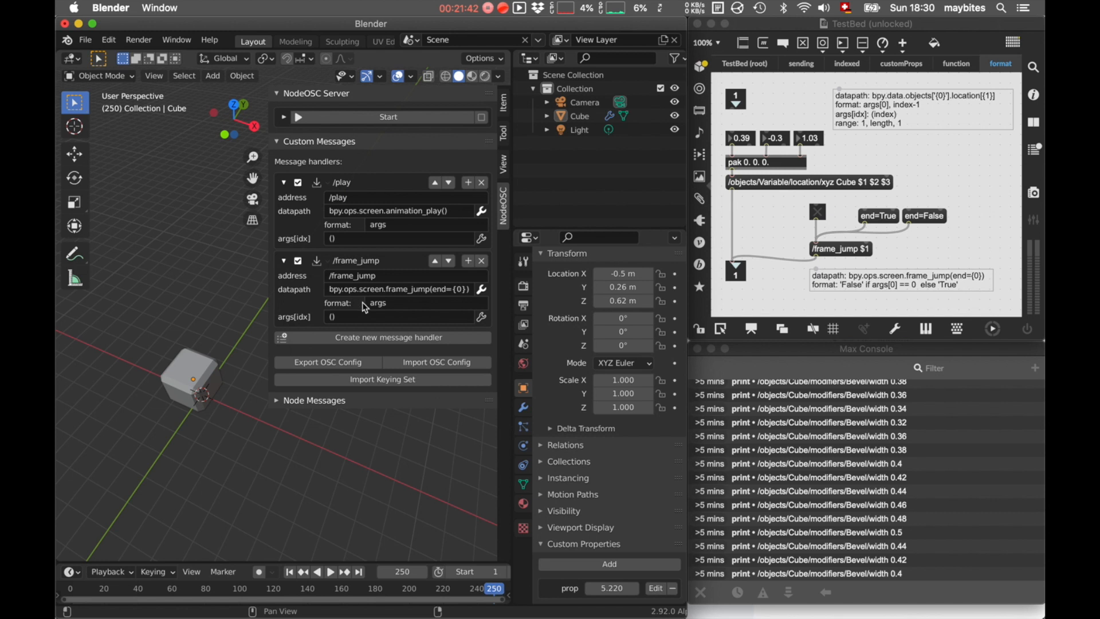
Copy the format expression from the Max comment and set the /frame_jump handler's format to 'False' if args[0] == 0 else 'True'
left_click(866, 286)
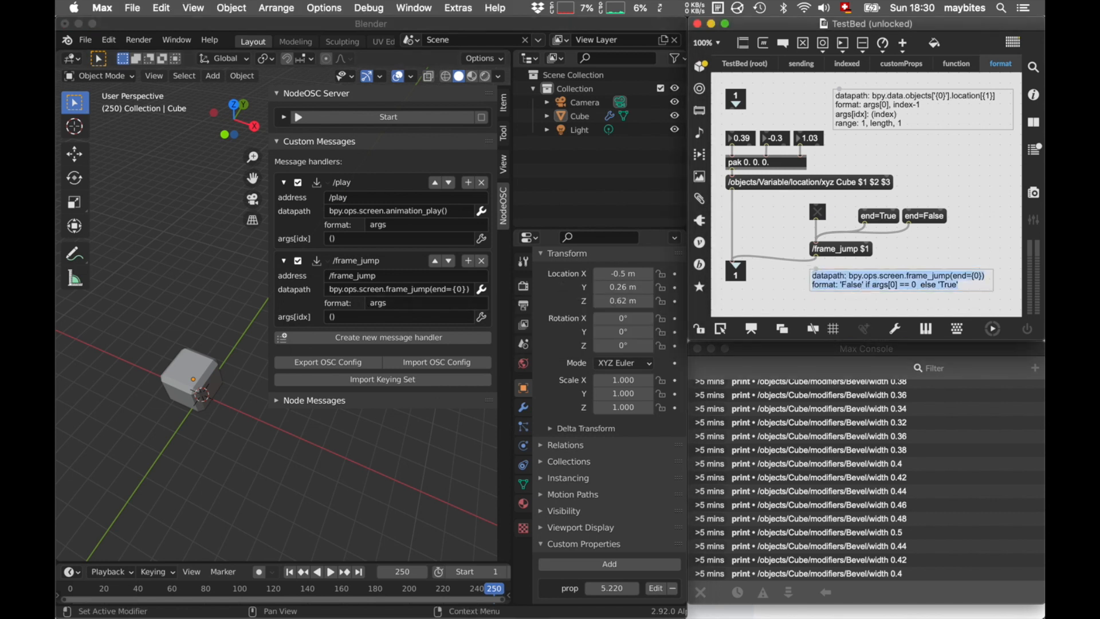
left_click_drag(840, 285, 962, 285)
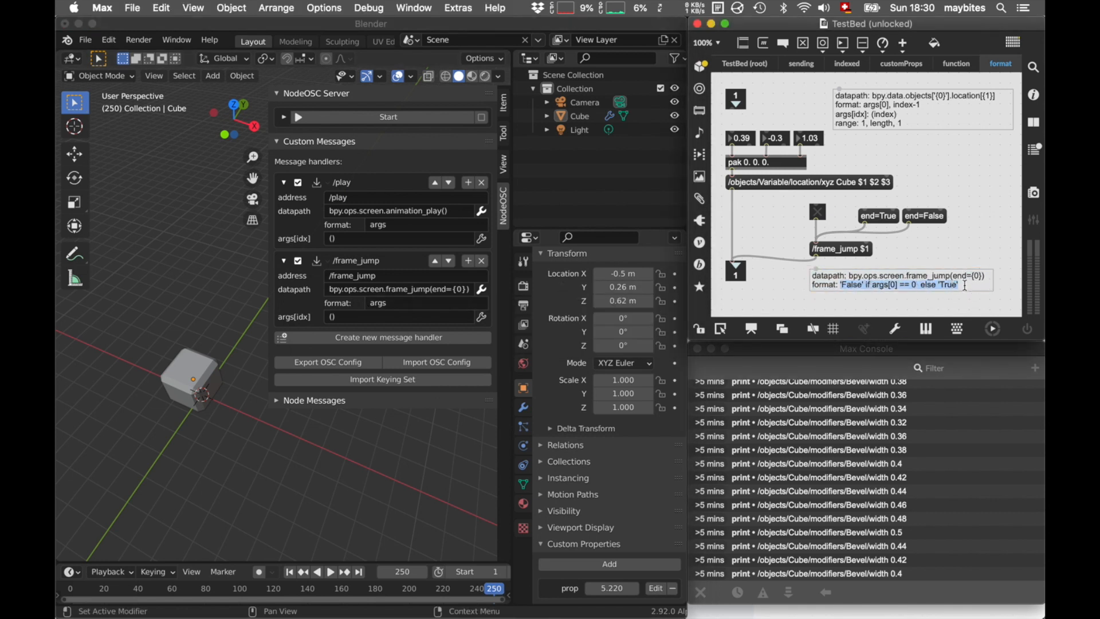
left_click(401, 303)
key("ctrl+v")
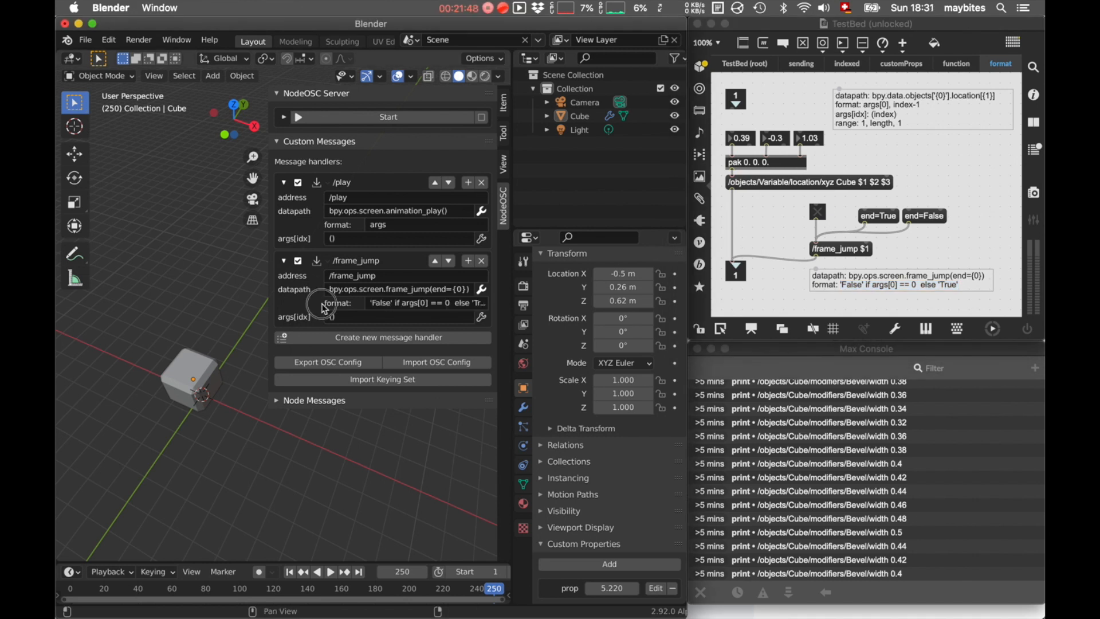
left_click_drag(268, 289, 216, 286)
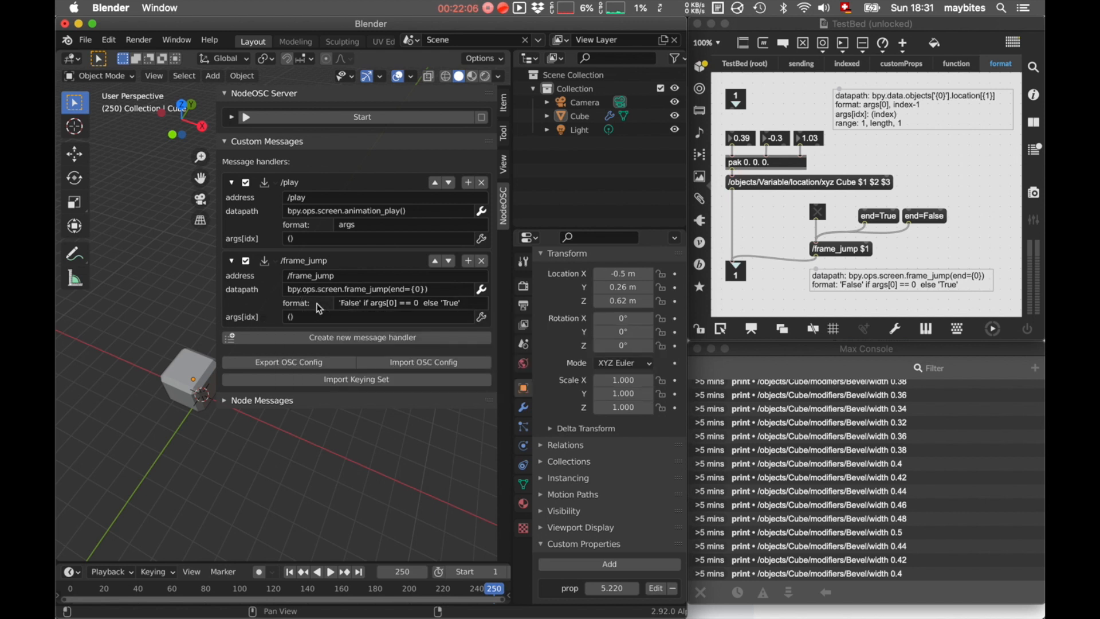
left_click(397, 304)
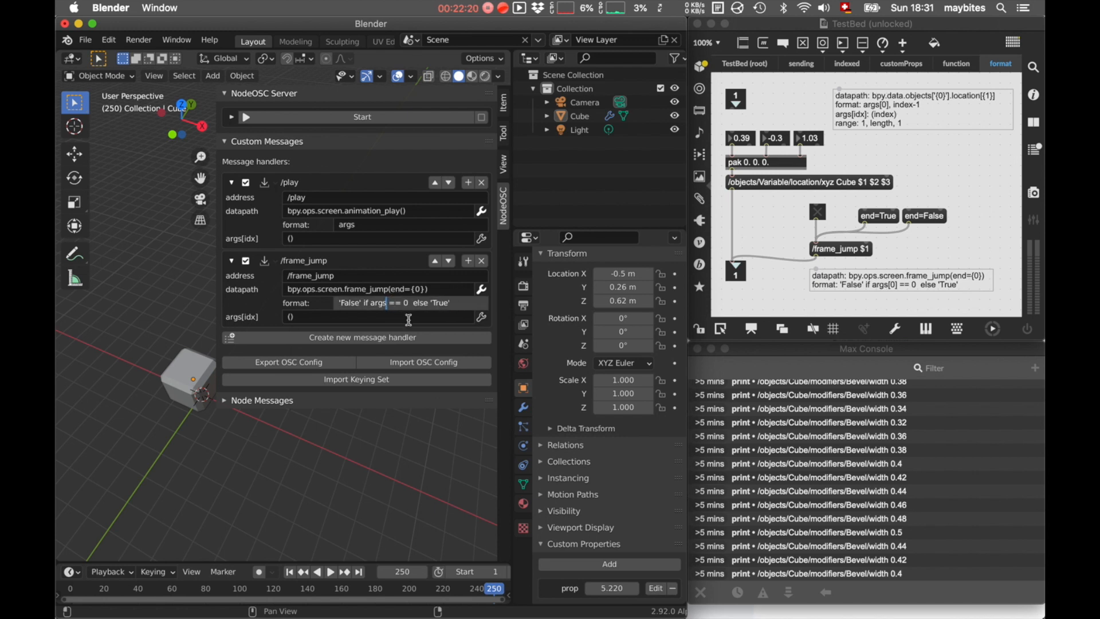
type("[0]")
left_click(323, 307)
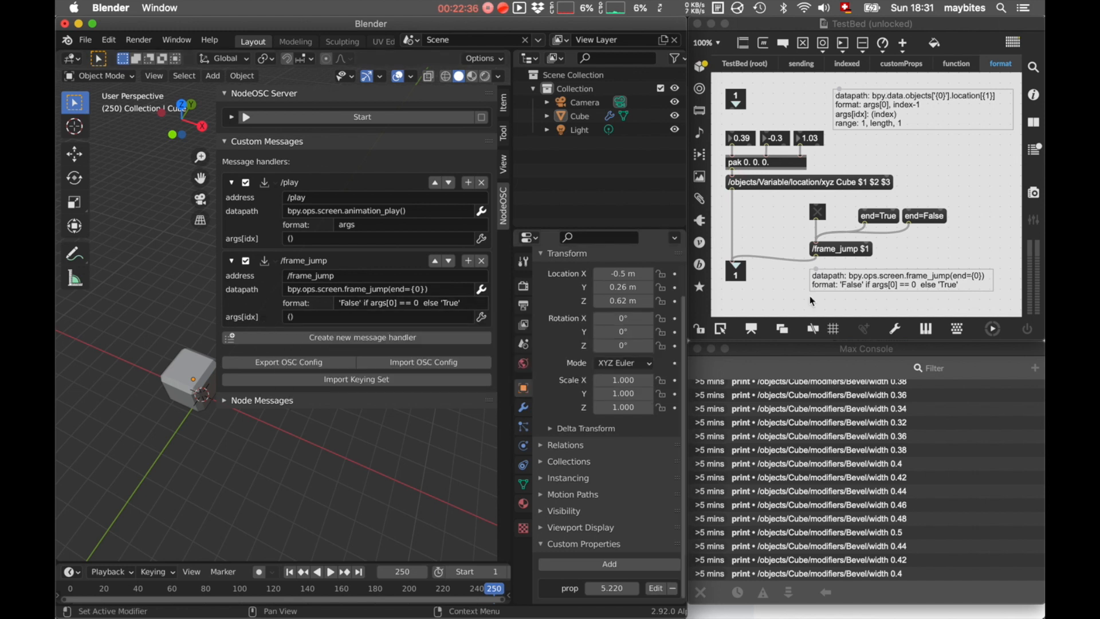
Start the NodeOSC server and switch the toggle feeding /frame_jump $1 in Max on and off to test the handler
left_click(363, 117)
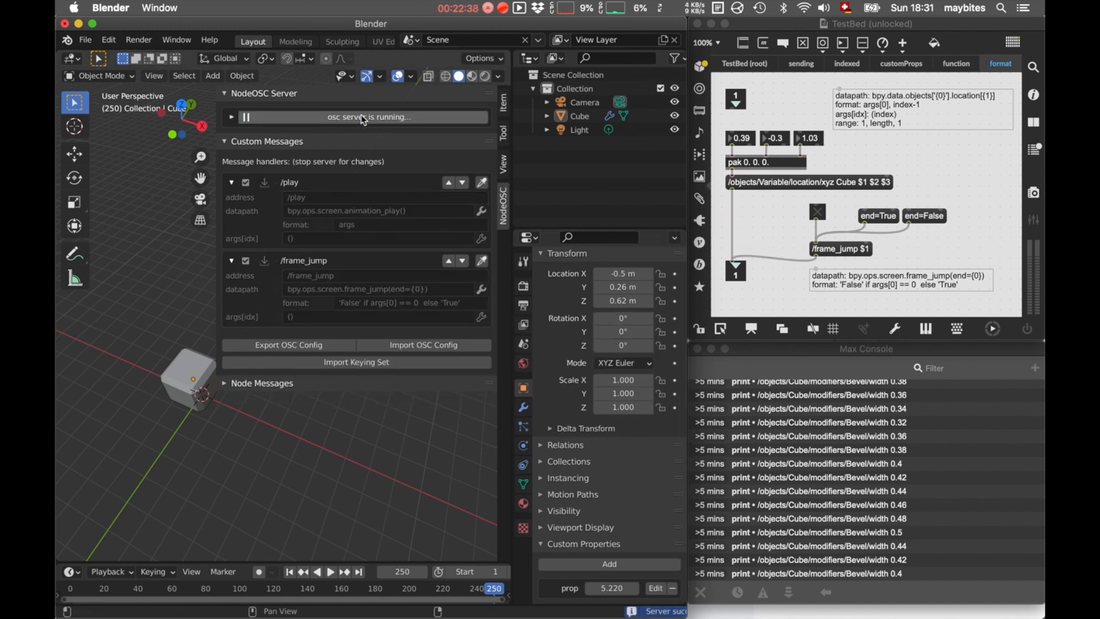
left_click(799, 221)
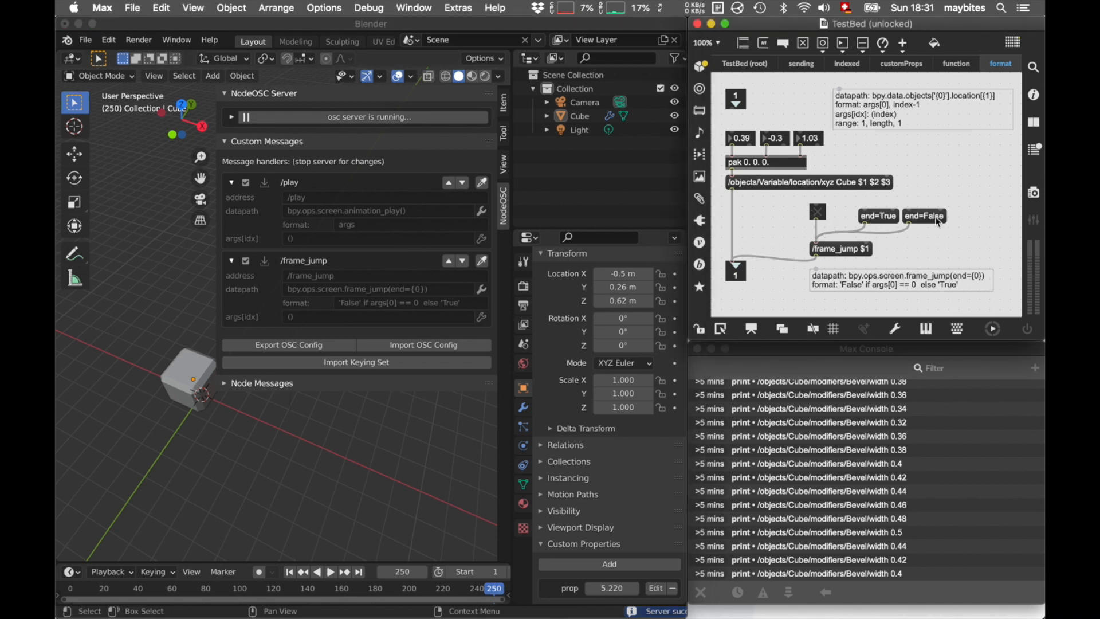
left_click(821, 215)
left_click(818, 212)
left_click(818, 212)
left_click(818, 213)
Add a message box in Max, connect the /frame_jump $1 output to it, and switch the toggle repeatedly to display the sent message
key("m")
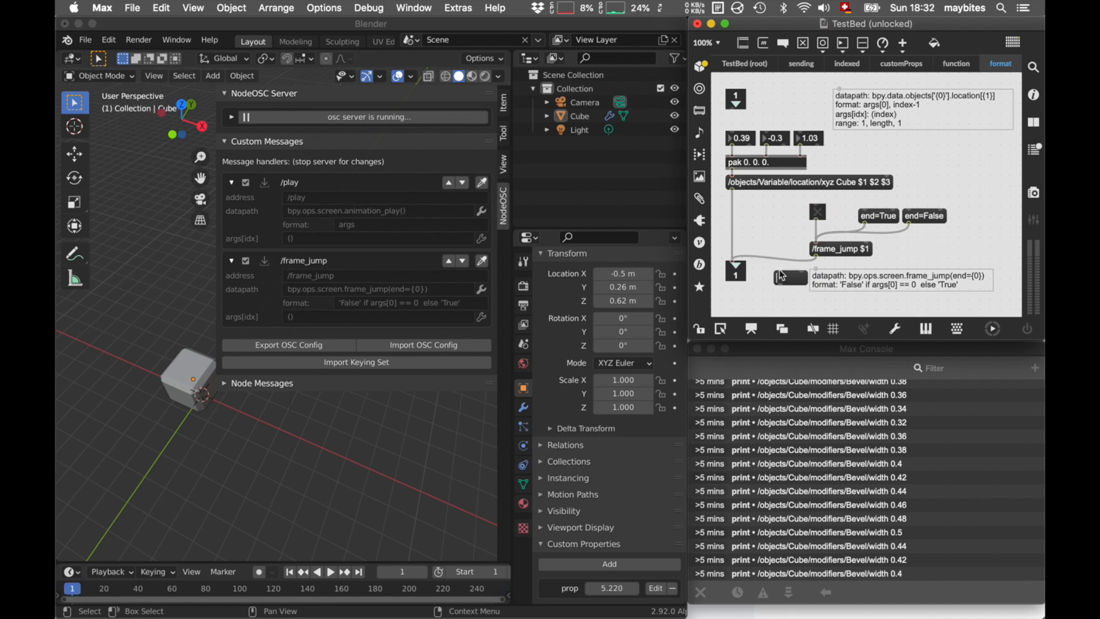
left_click_drag(815, 257, 801, 275)
left_click(819, 213)
left_click(819, 214)
left_click(819, 213)
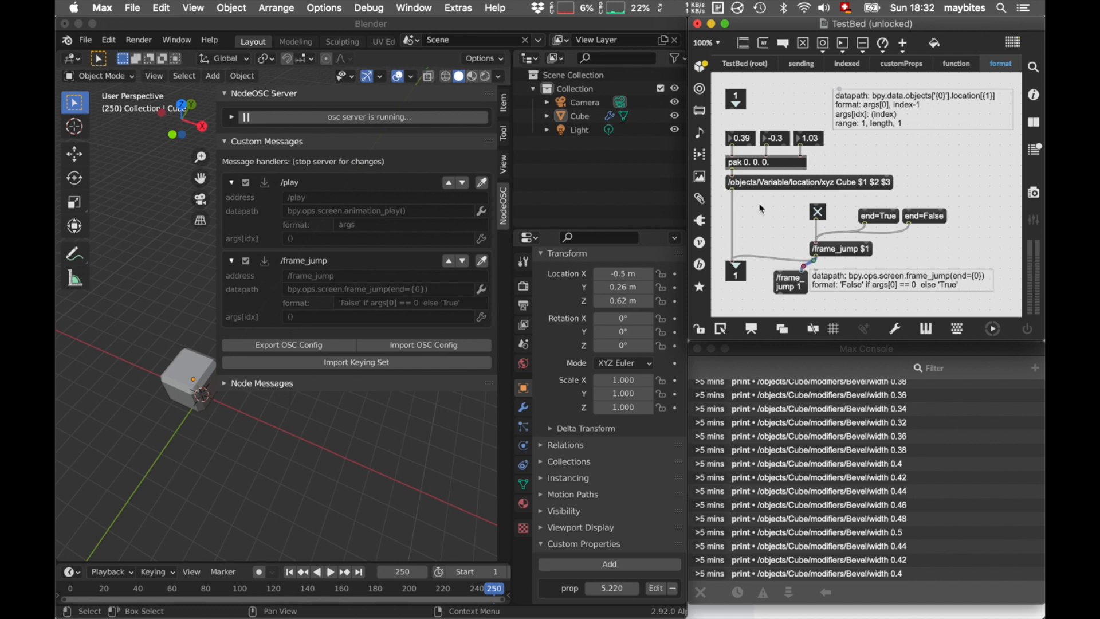
left_click(819, 214)
left_click(820, 213)
Stop the NodeOSC server and replace the /frame_jump and /play handlers with a new handler for the Cube's location
left_click(360, 118)
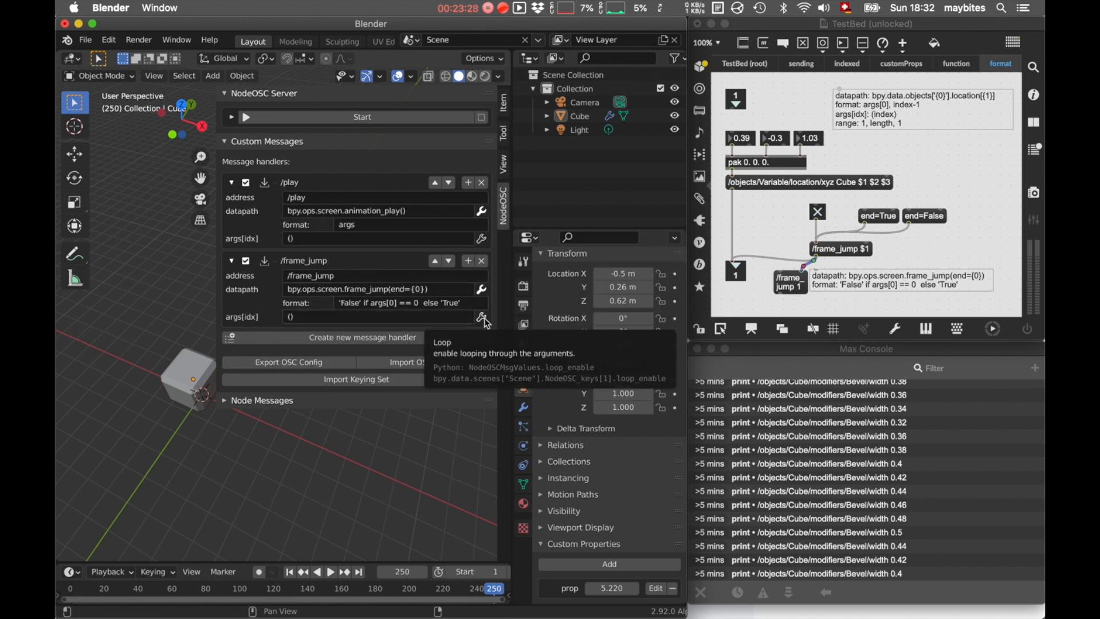
left_click(483, 318)
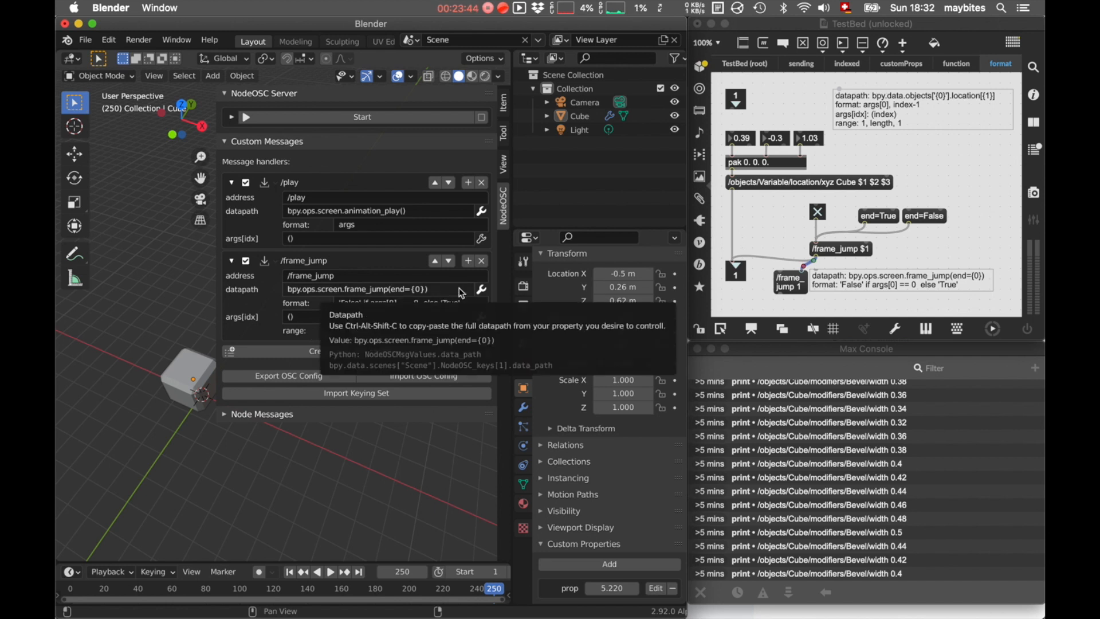
left_click(481, 261)
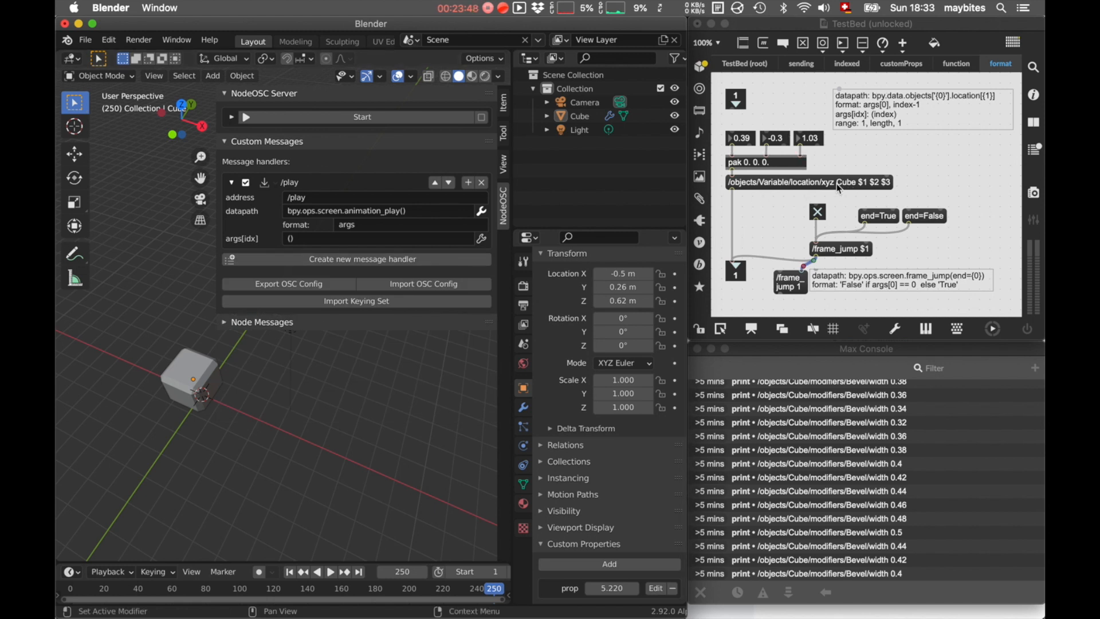
left_click(481, 182)
left_click(354, 182)
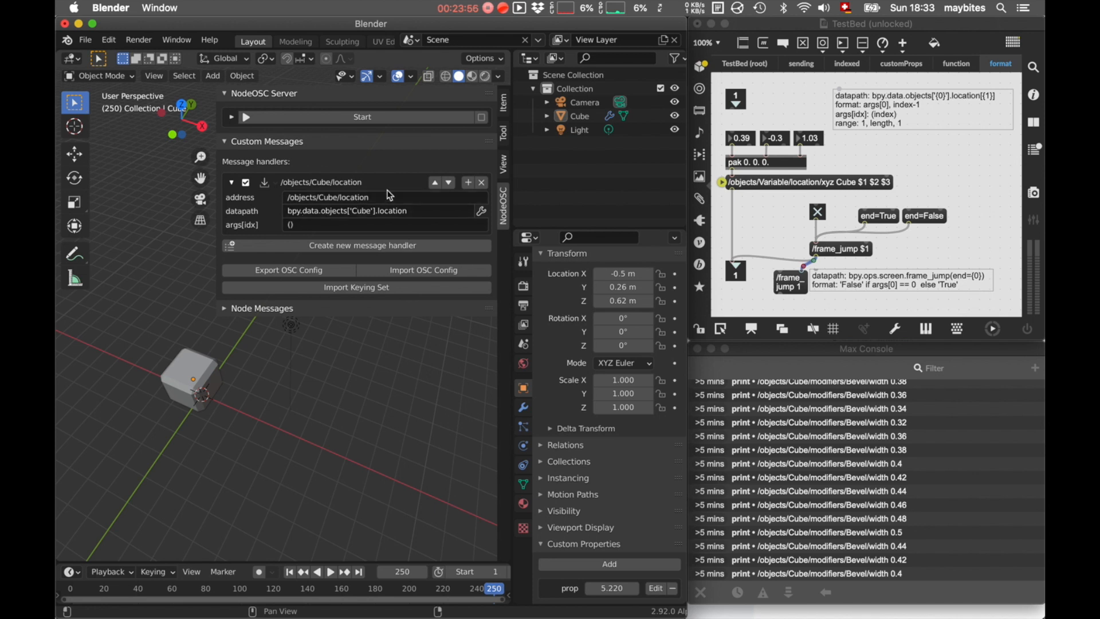
Copy the address from the location message in Max and set the new handler's address to /objects/Variable/location/xyz
left_click(810, 188)
left_click(810, 188)
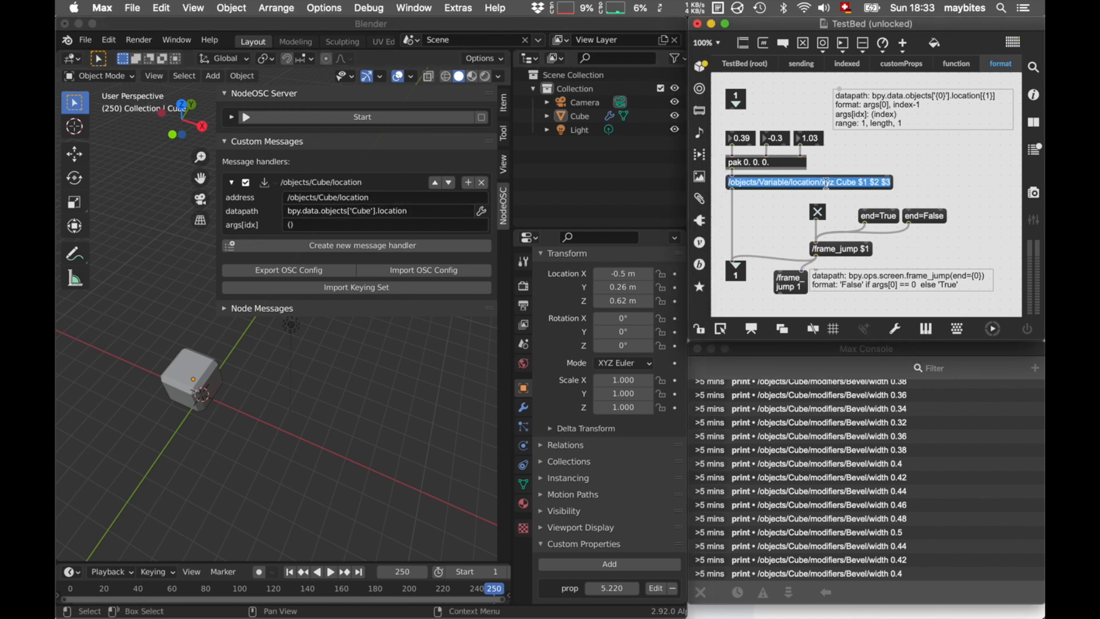
left_click_drag(835, 182, 731, 178)
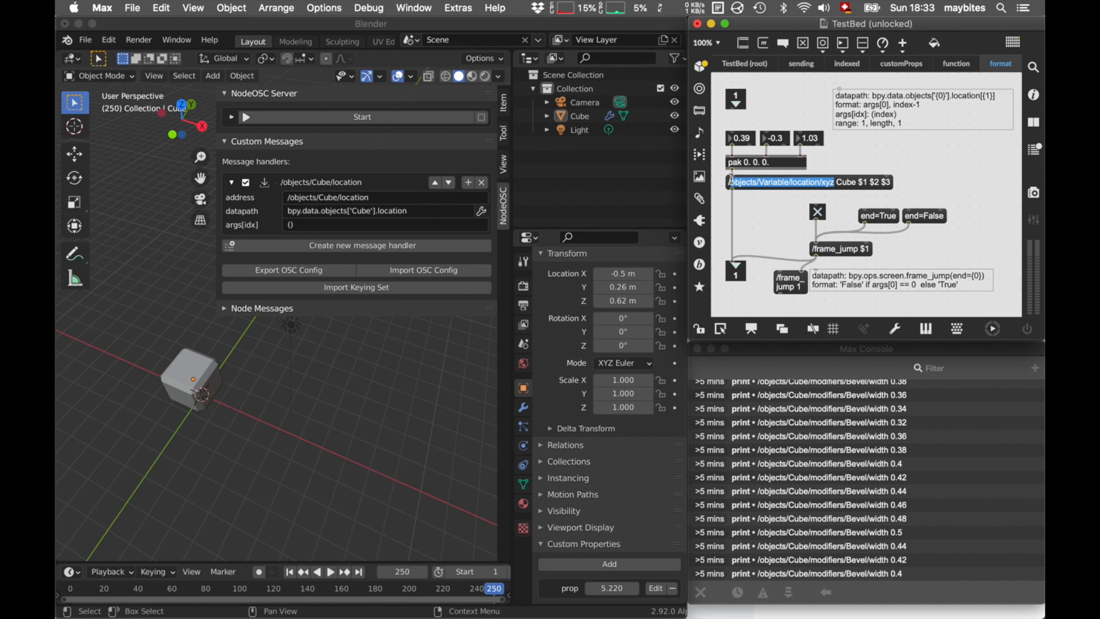
key("super+c")
left_click(393, 197)
key("super+a")
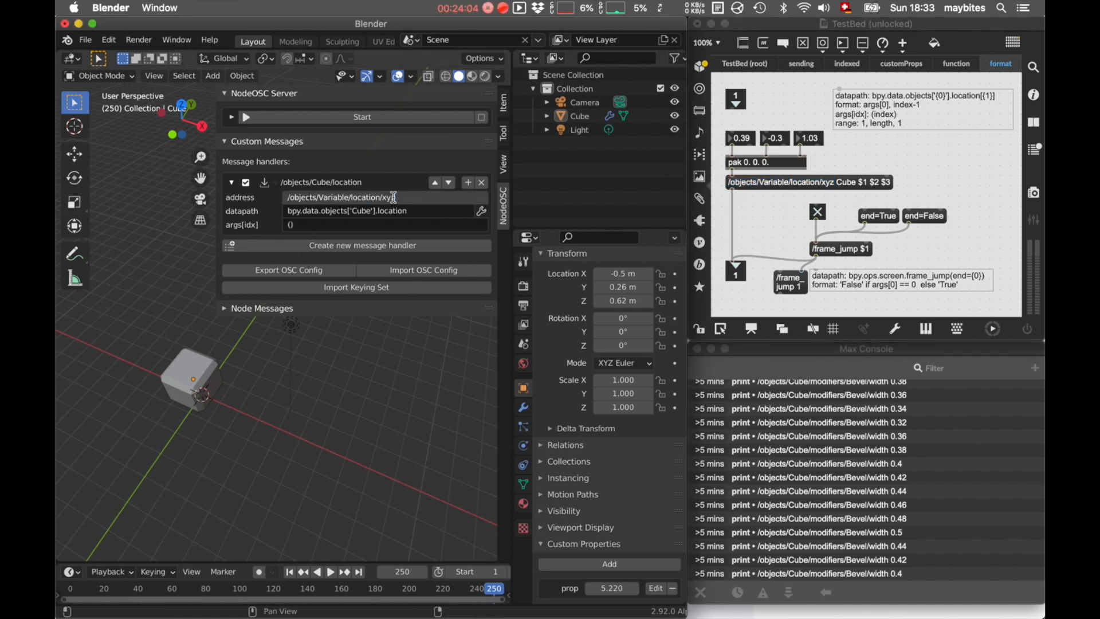
key("super+v")
key("Return")
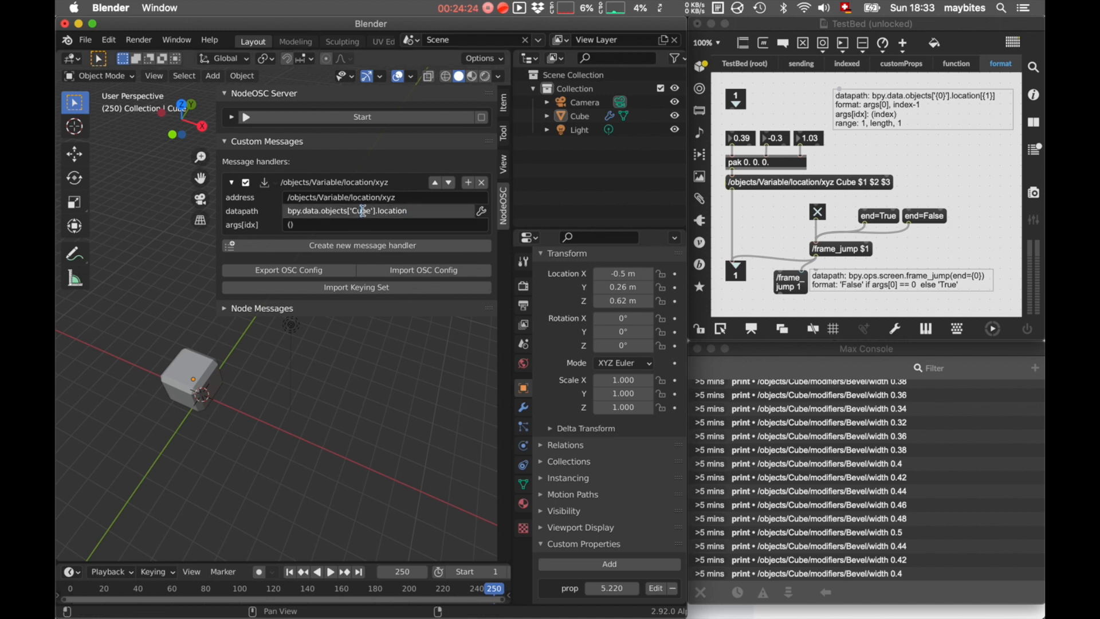
Enable datapath formatting on the handler and set its datapath to bpy.data.objects['{0}'].location
left_click(481, 211)
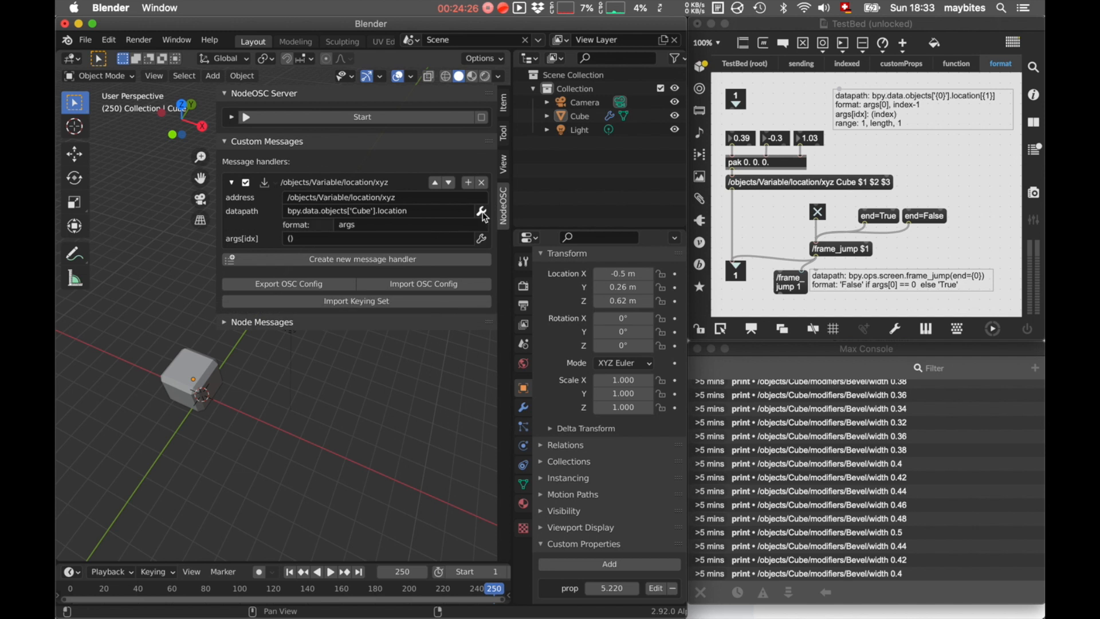
double_click(361, 210)
type("{0}")
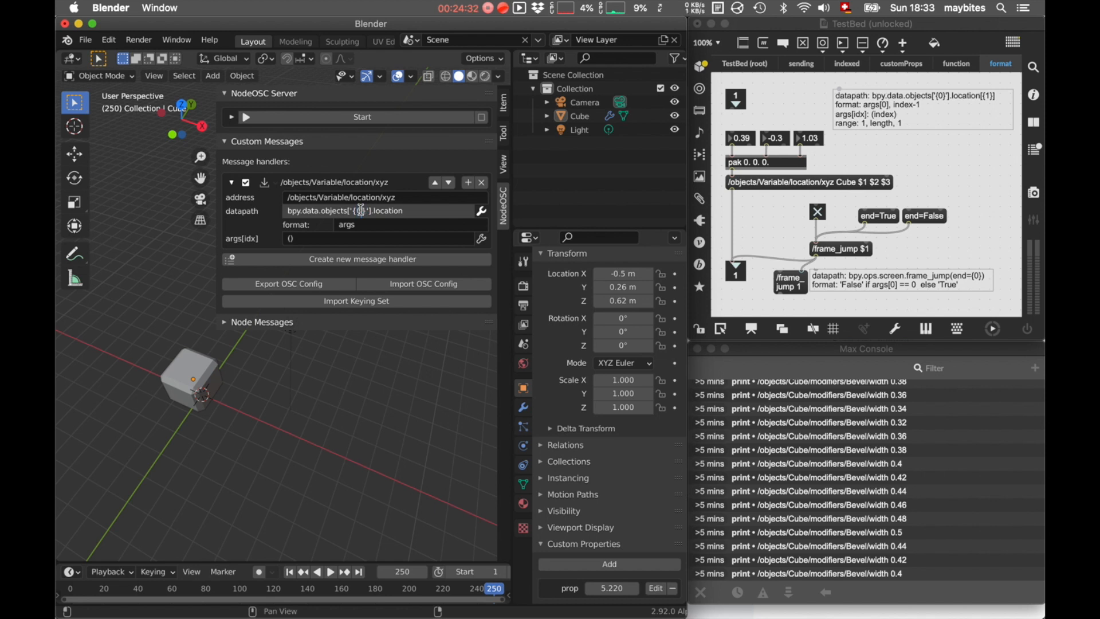
key("Return")
Set the handler's format to args[0] and its args[idx] to (1, 2, 3)
left_click(362, 224)
key("End")
type("[0]")
key("Return")
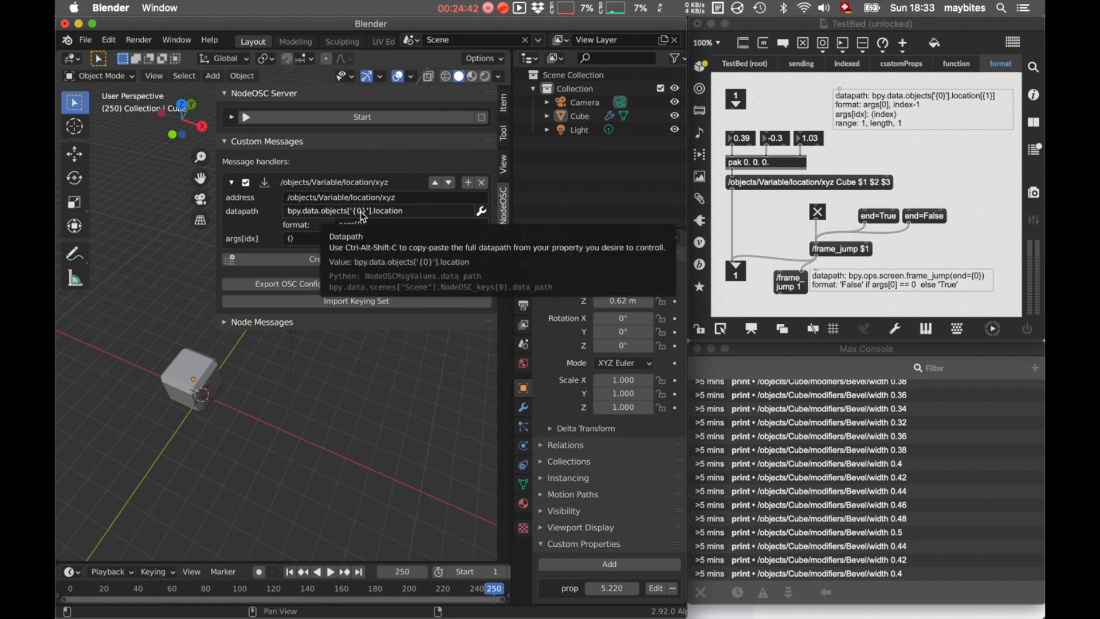
left_click(299, 240)
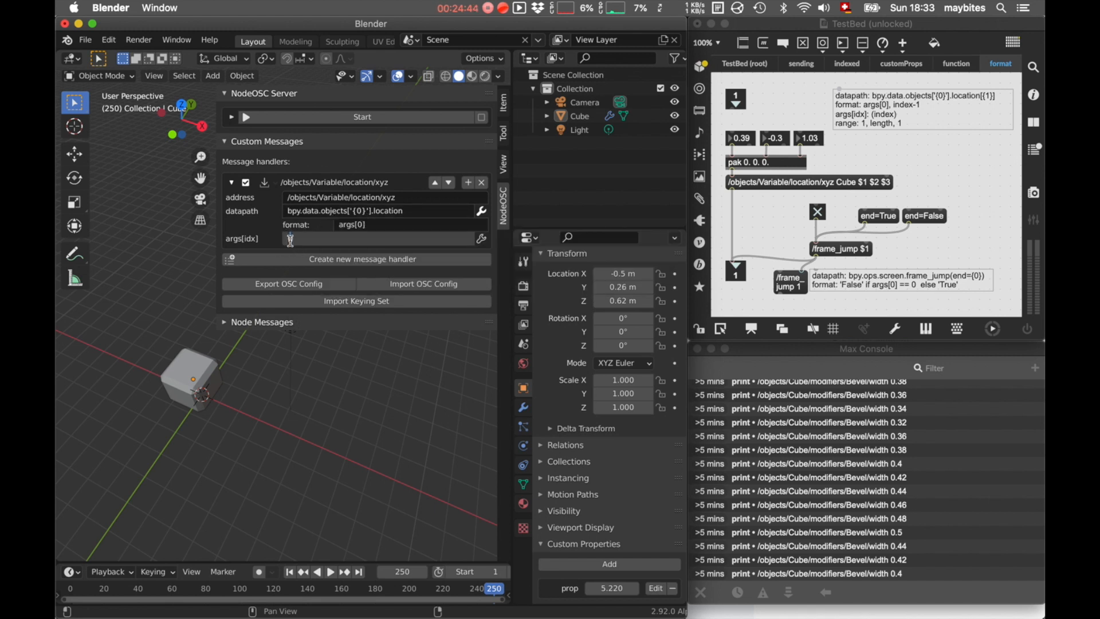
type("1, 2, 3")
key("Return")
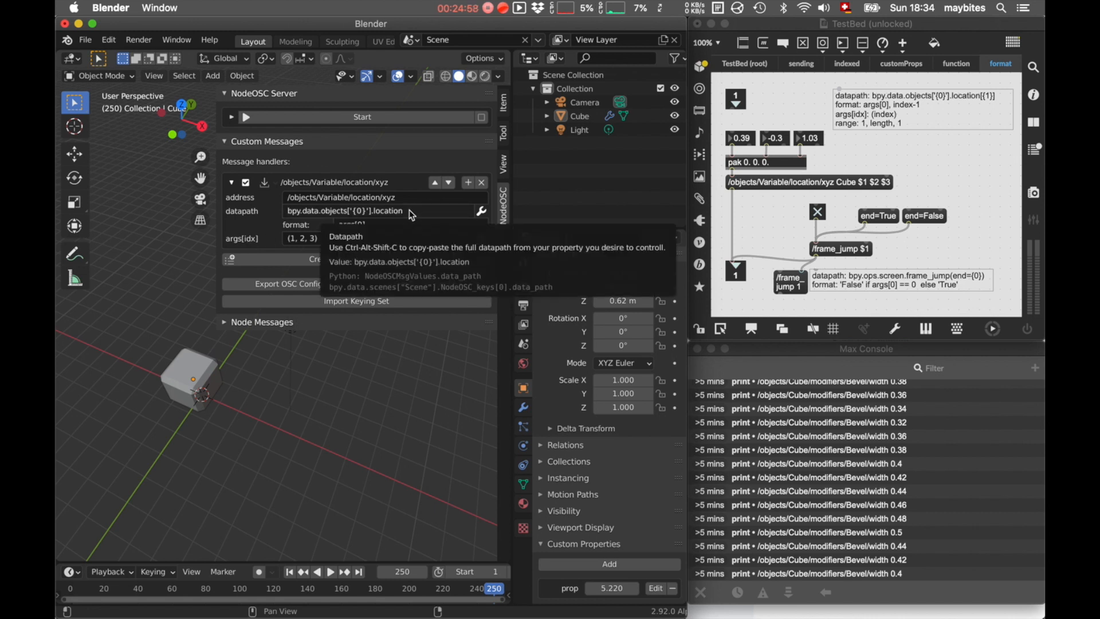
Start the NodeOSC server and change the location values in the locked Max patch to 0.44, 0.47 and 0.7 to move the Cube
left_click(313, 118)
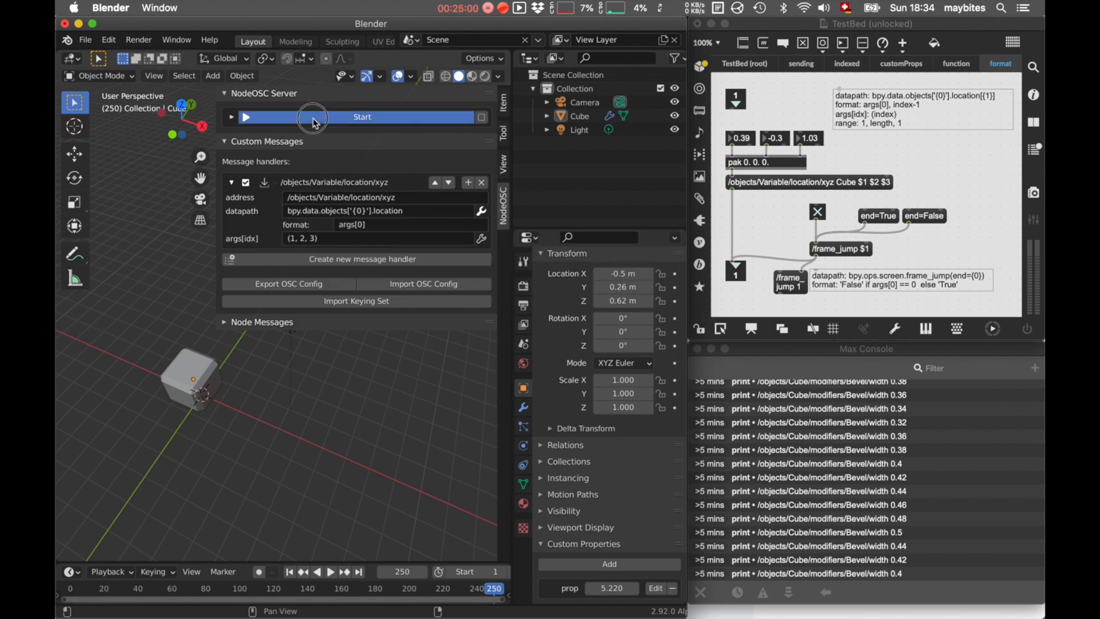
left_click(762, 129, "super")
left_click_drag(751, 138, 811, 140)
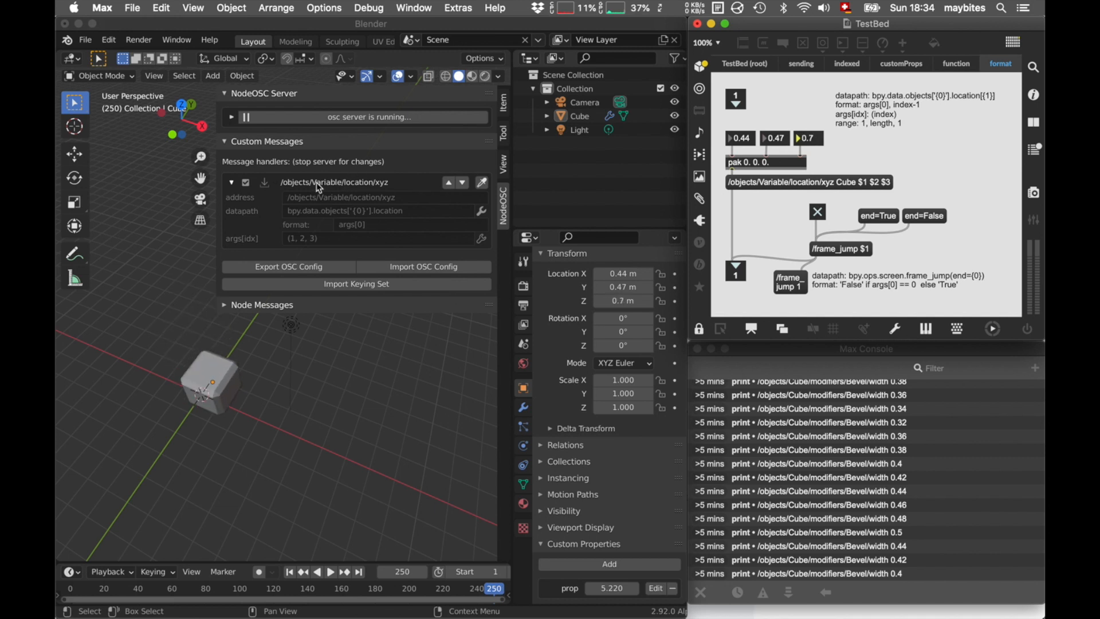
Stop the NodeOSC server and add an Ico Sphere mesh to the scene
left_click(333, 120)
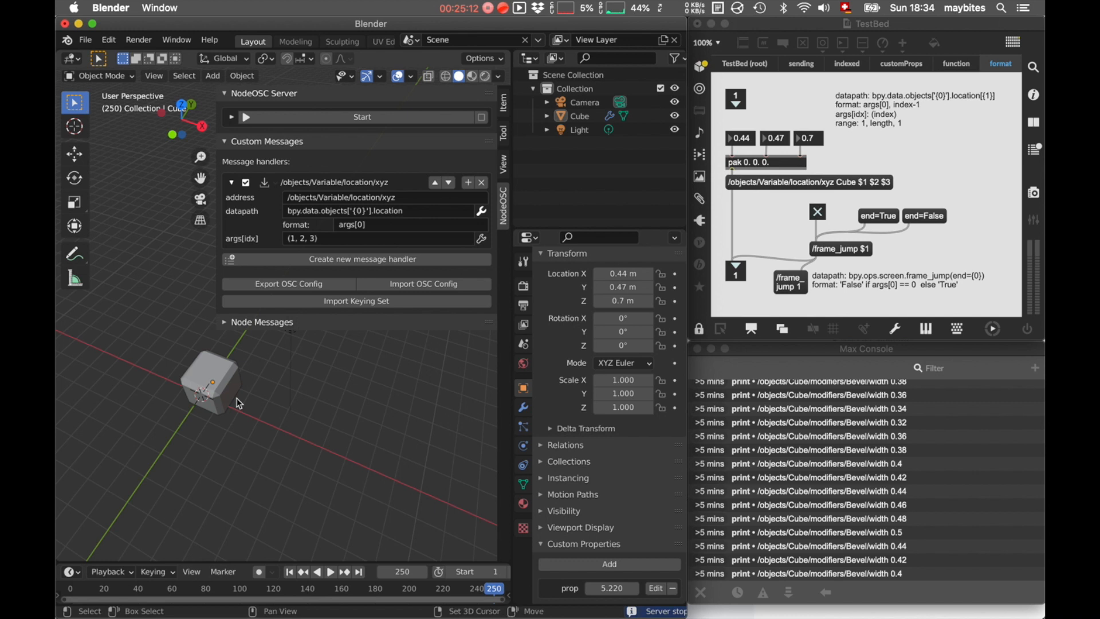
key("shift+a")
mouse_move(229, 338)
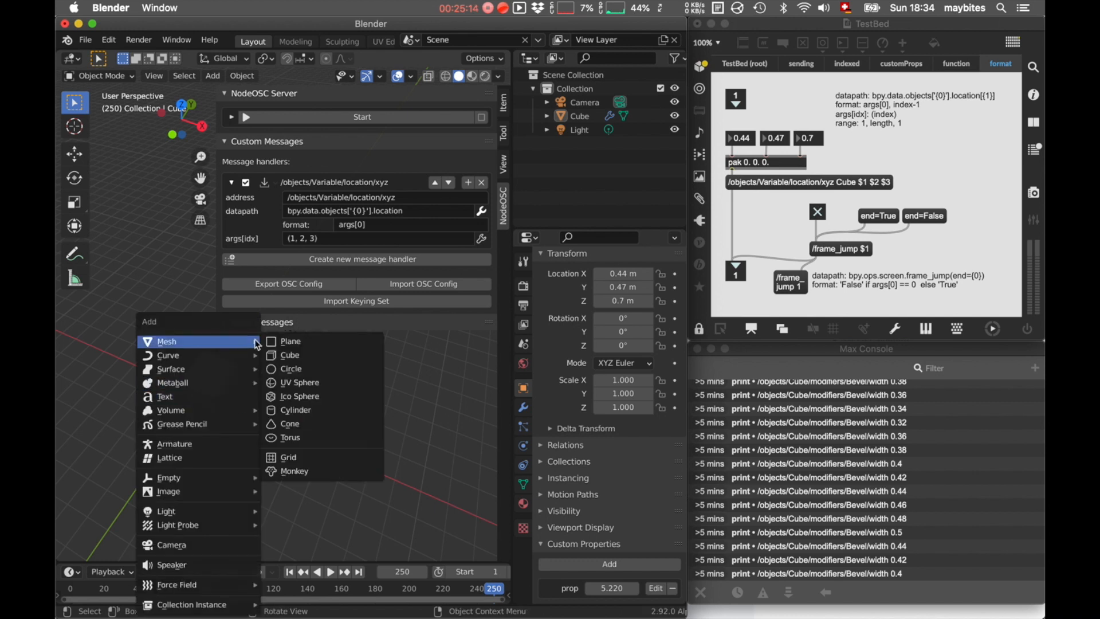
left_click(299, 396)
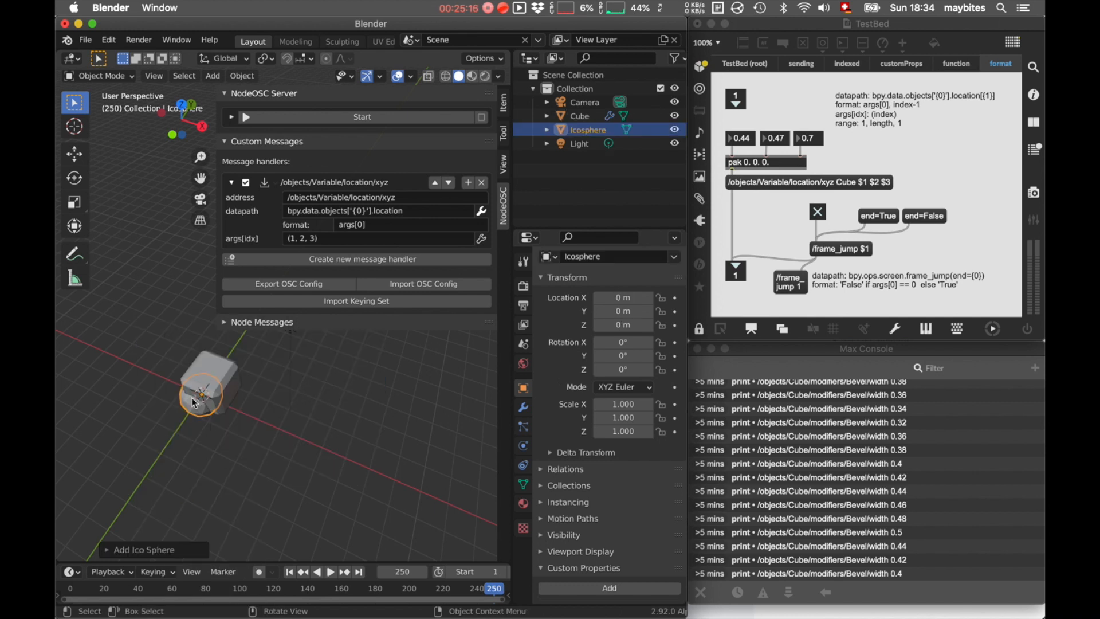
Copy the new sphere's object name, replace Cube with Icosphere in the Max location message, and restart the NodeOSC server
left_click(588, 257)
key("super+c")
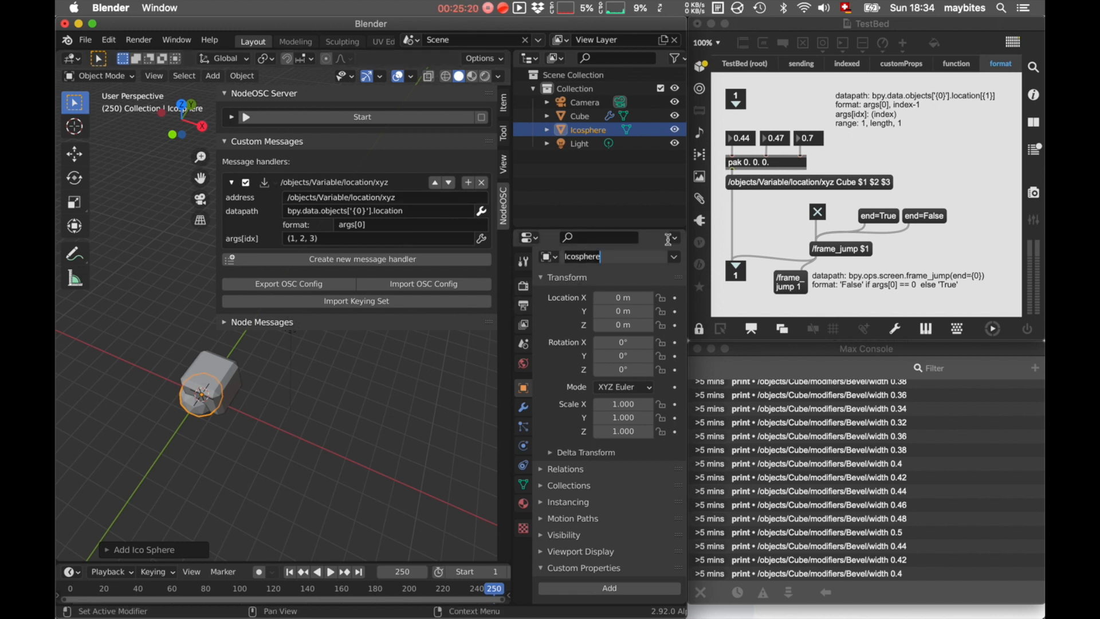
left_click(879, 181)
key("super+e")
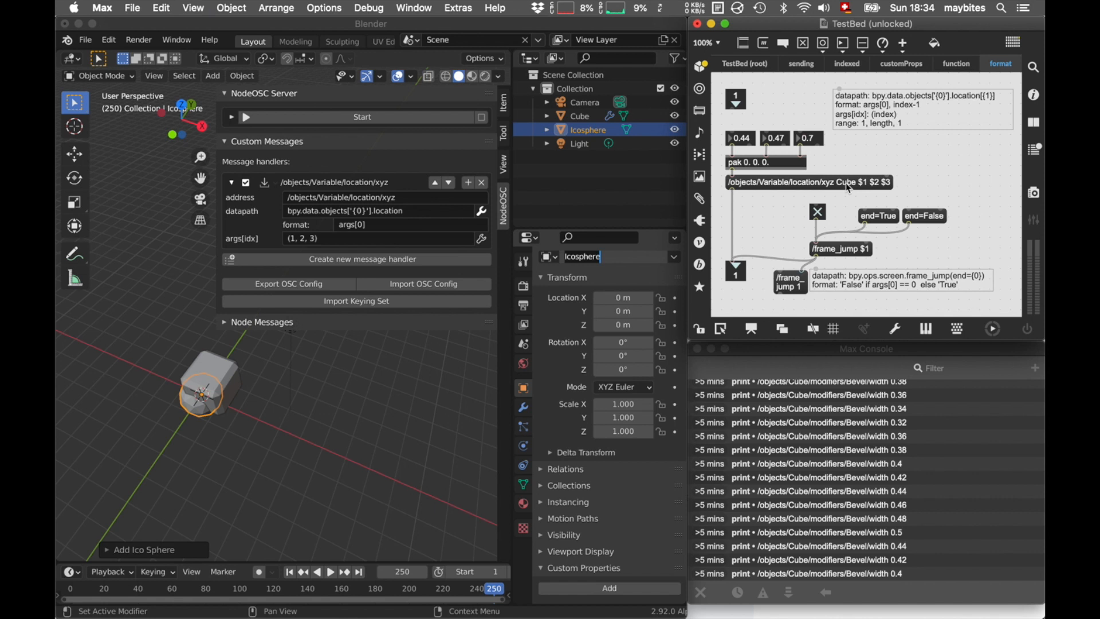
double_click(845, 182)
double_click(845, 182)
key("super+v")
left_click(861, 151)
left_click(378, 119)
left_click(352, 117)
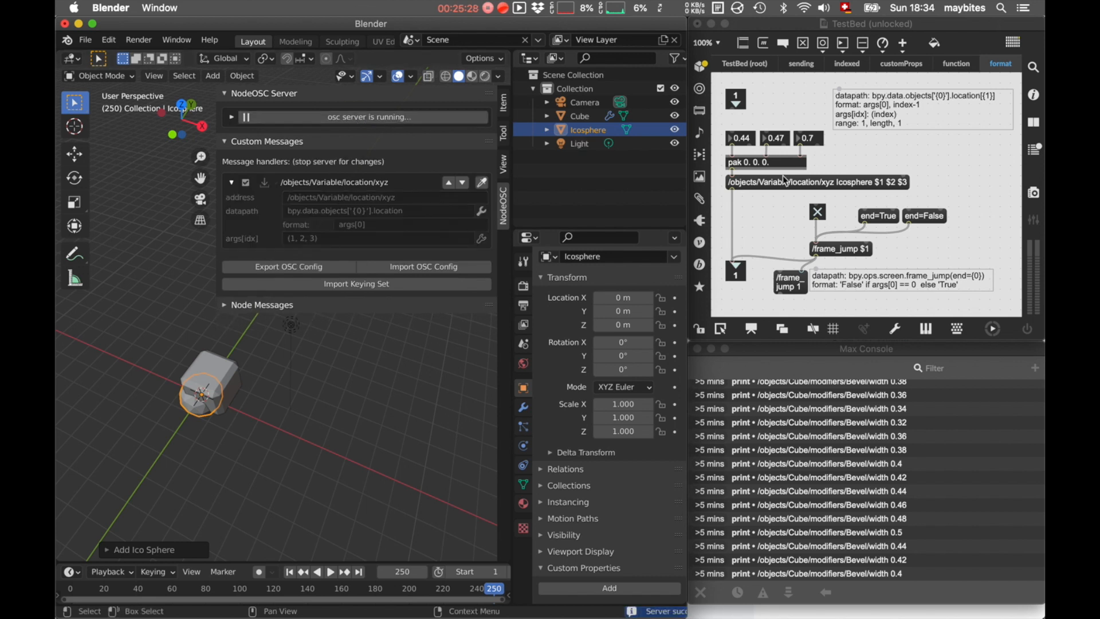
Change the first location value in the Max patch to 1.45 to move the Icosphere, and stop the NodeOSC server
left_click_drag(745, 138, 744, 157)
left_click_drag(708, 364, 736, 172)
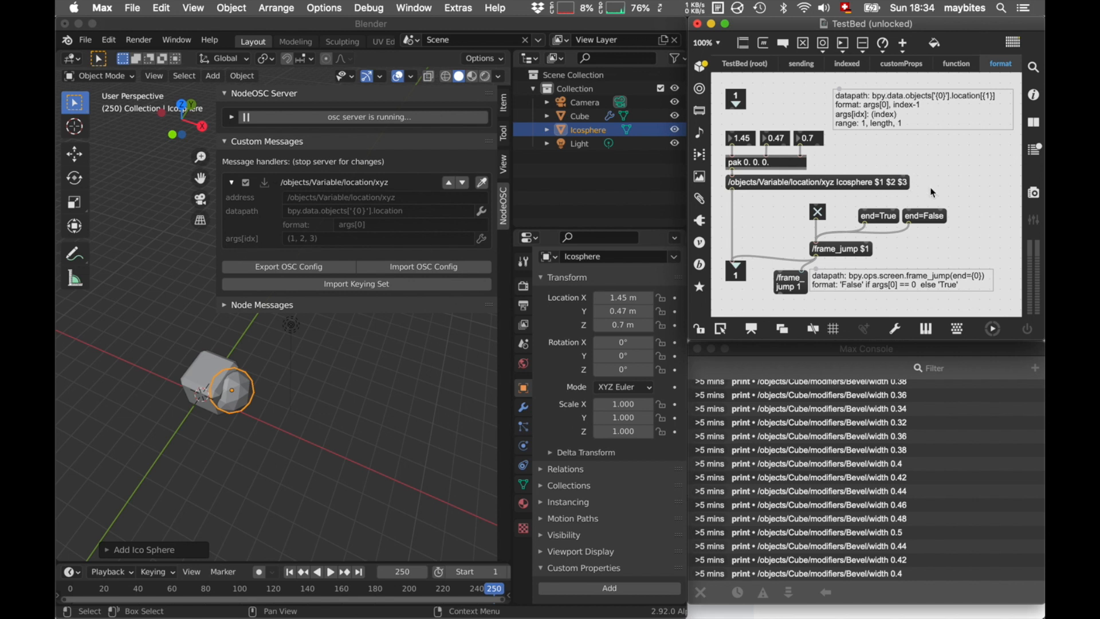
left_click(407, 117)
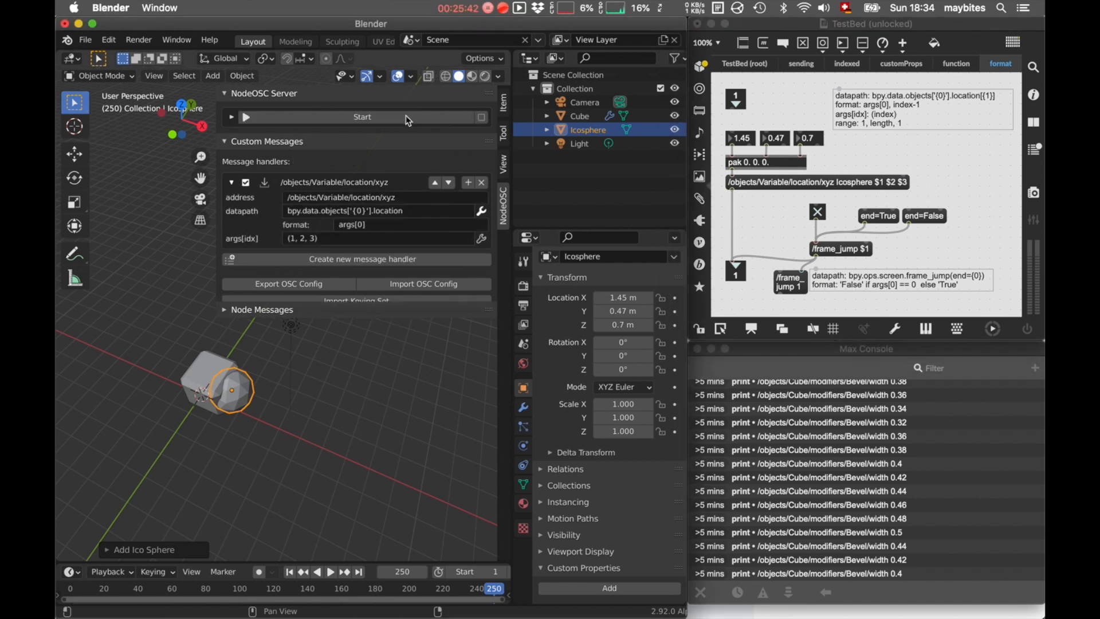
Delete the Icosphere from the scene and select the Cube
key("x")
left_click(262, 400)
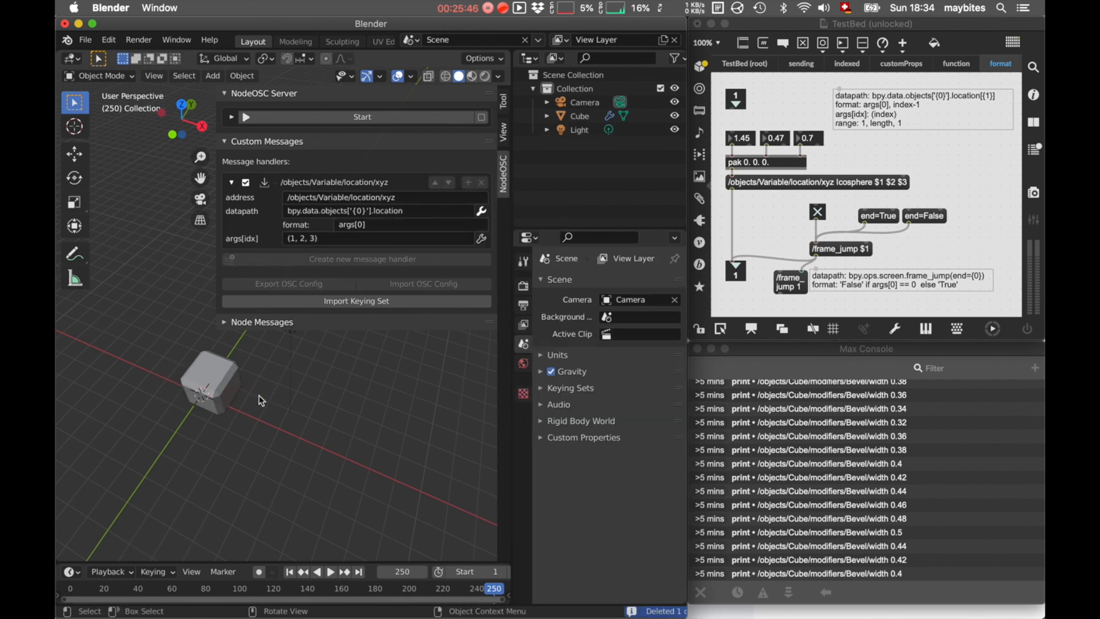
left_click(211, 385)
Replace Icosphere with Cube in the Max location message and enable the loop range option on the /objects/Variable/location/xyz handler
left_click(855, 183)
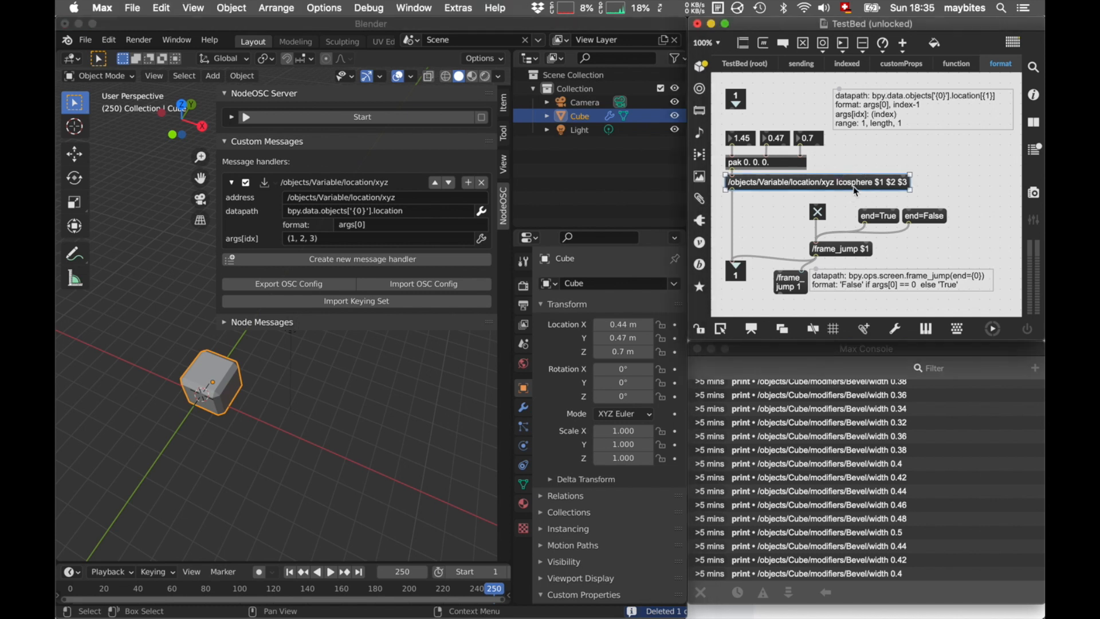
double_click(853, 182)
double_click(854, 182)
type("Cube")
left_click(875, 162)
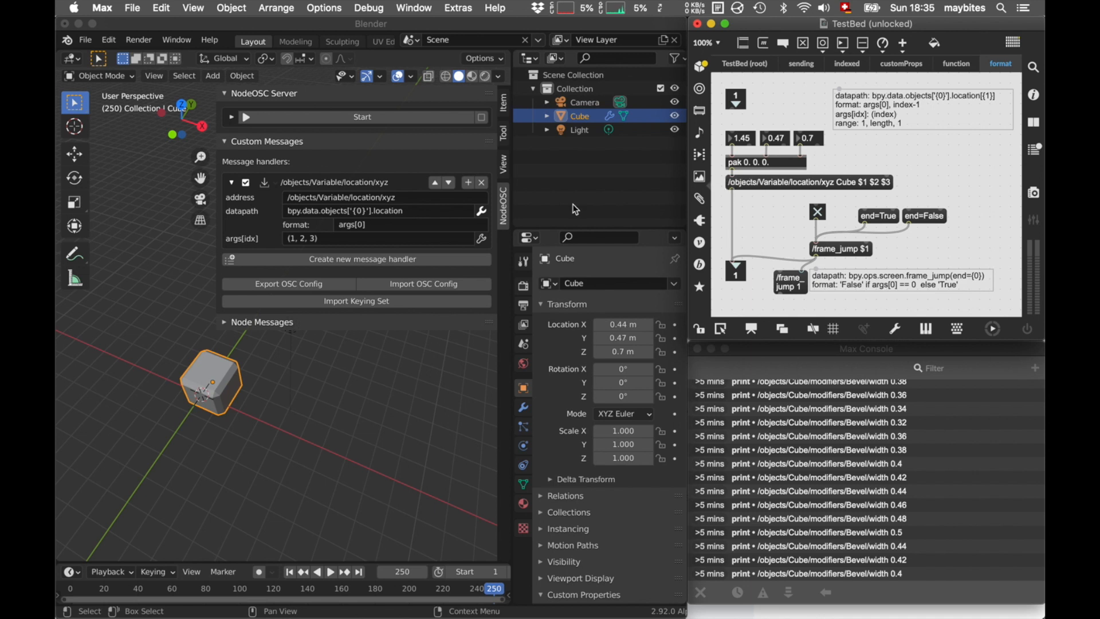
left_click(482, 240)
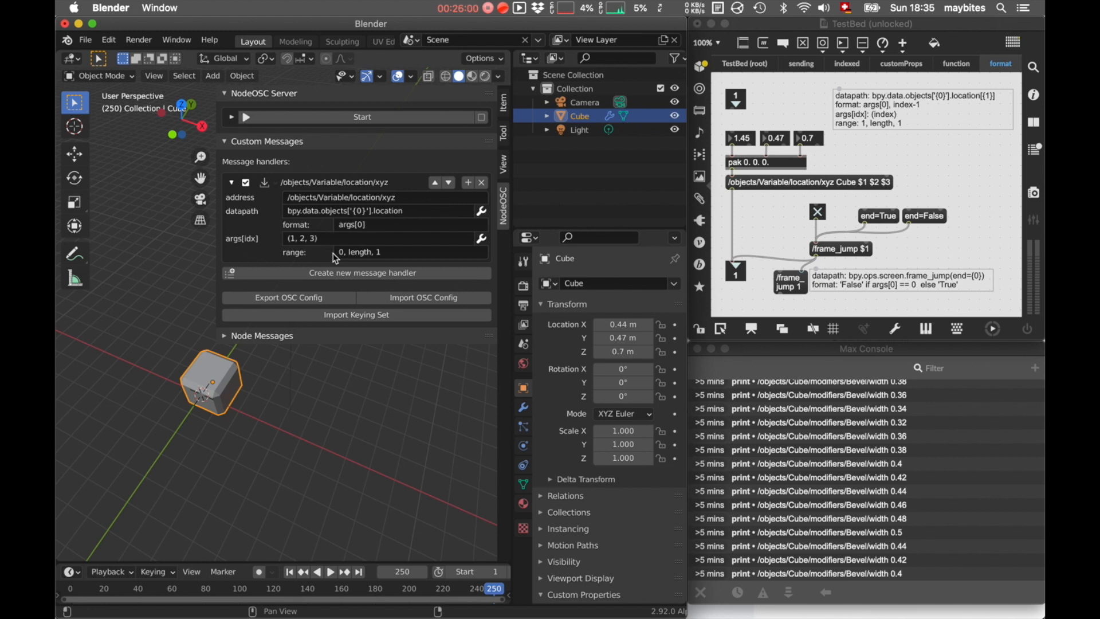
Switch to Firefox and examine the NodeOSC wiki's Loop Custom Messages page, covering the example handler and its Python range loop
key("super+Tab")
key("super+Tab")
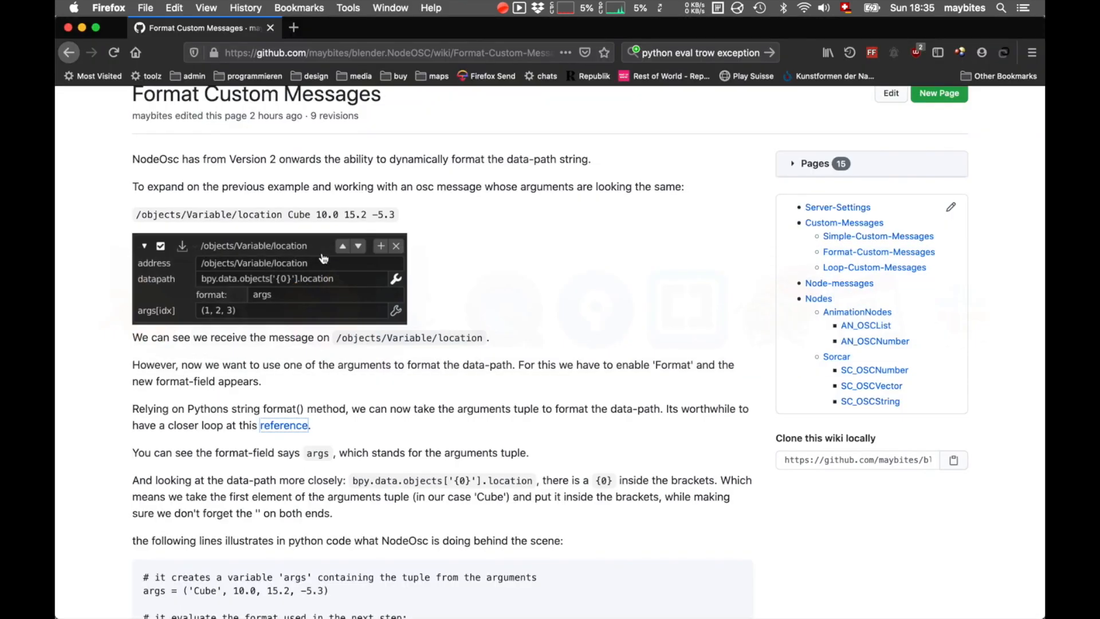
scroll(343, 424, "down", 10)
left_click(356, 442)
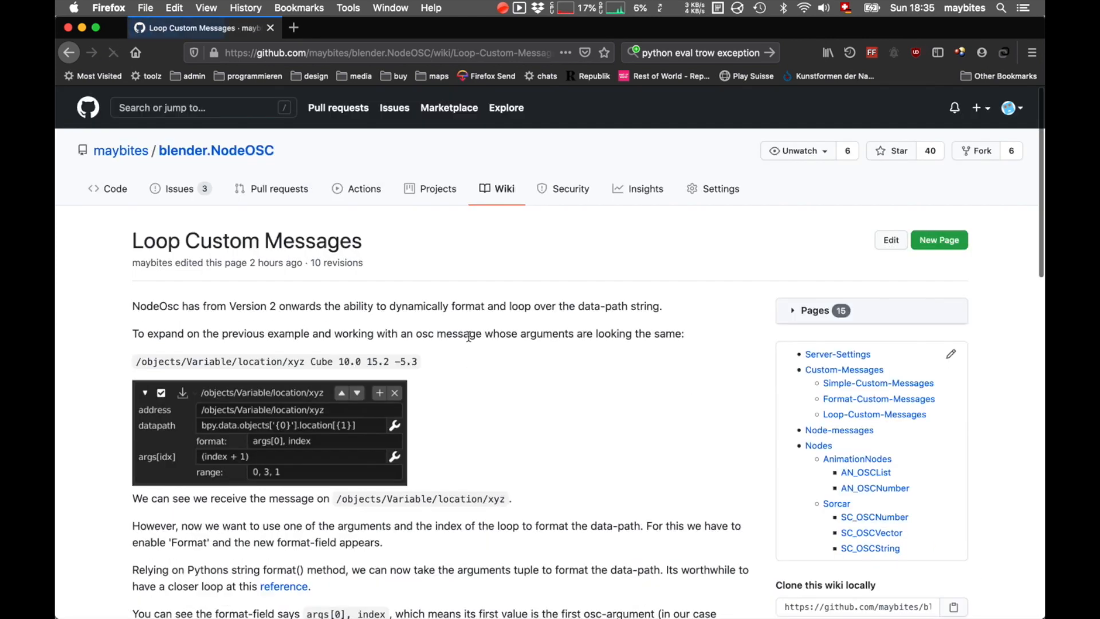
left_click(509, 198)
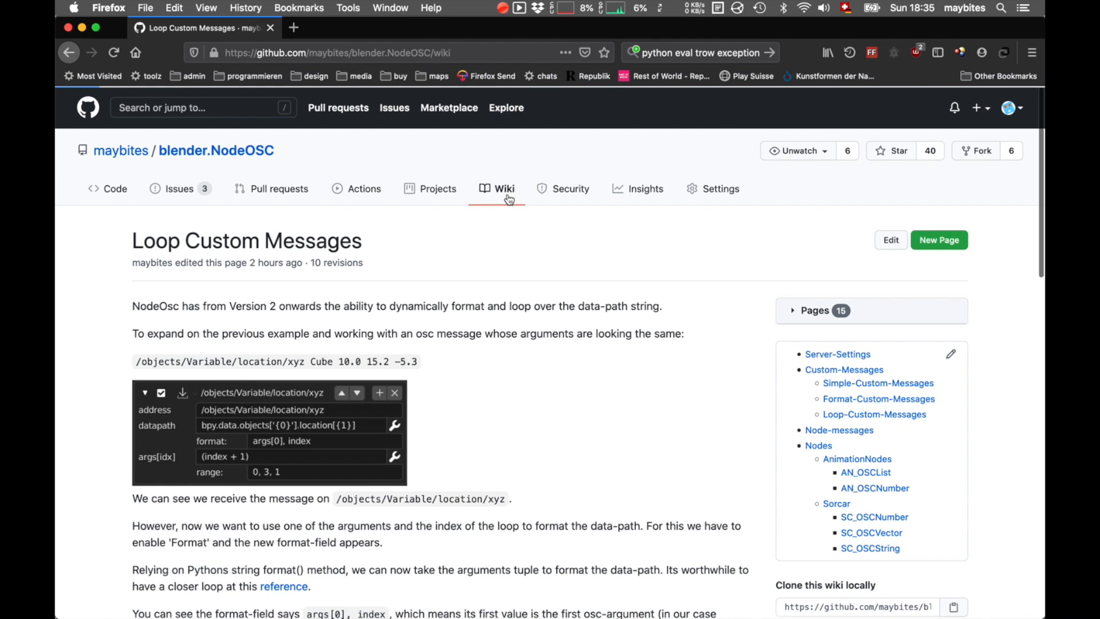
left_click(227, 381)
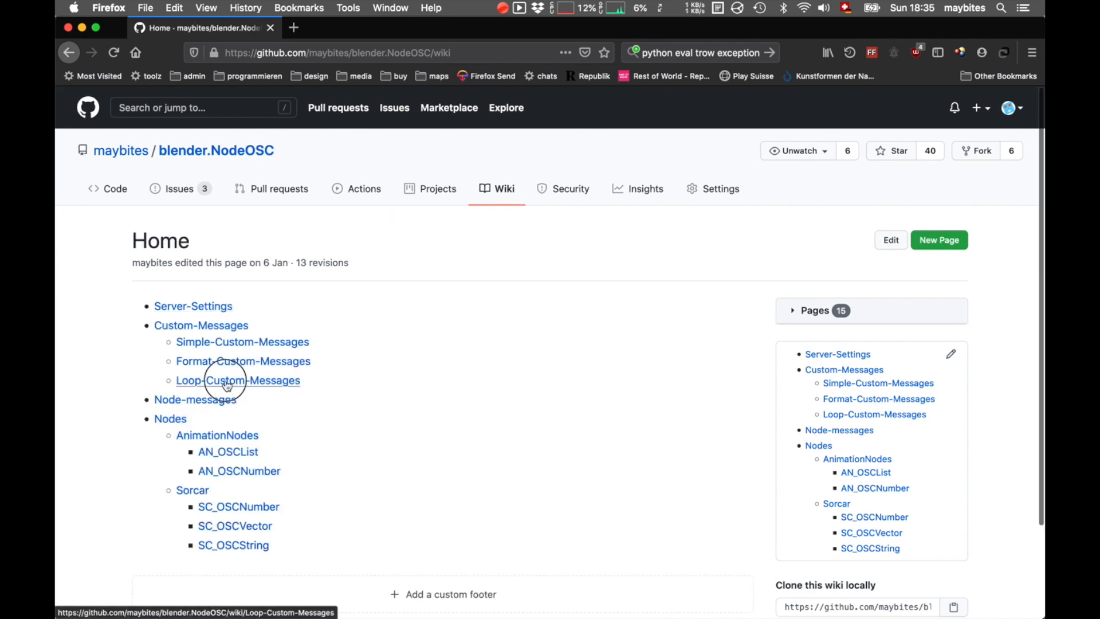
scroll(500, 449, "down", 2)
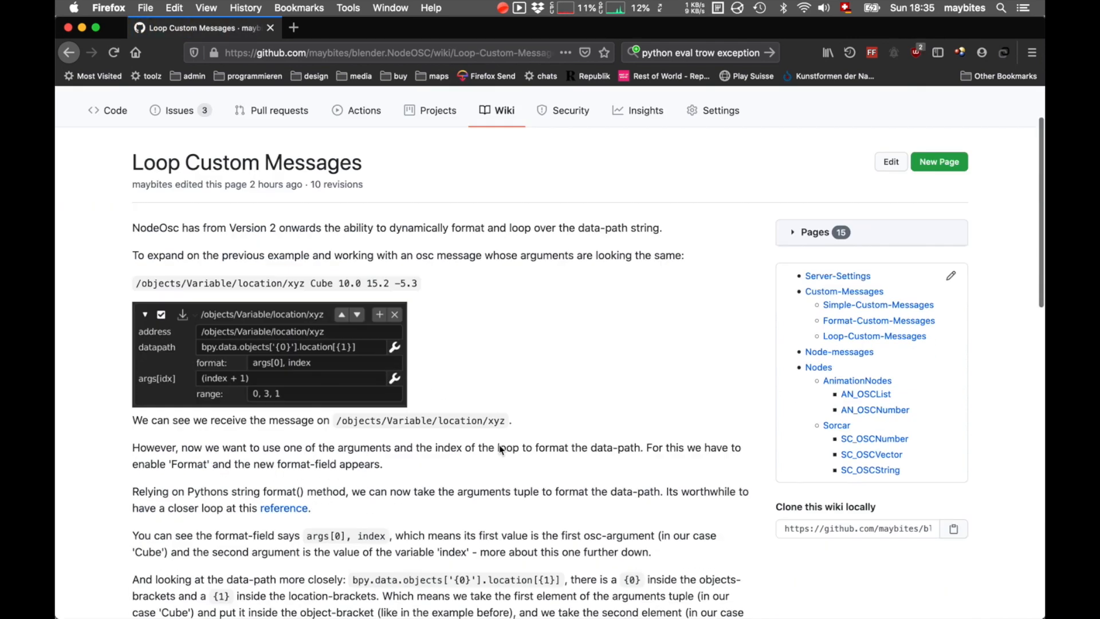
scroll(500, 450, "down", 10)
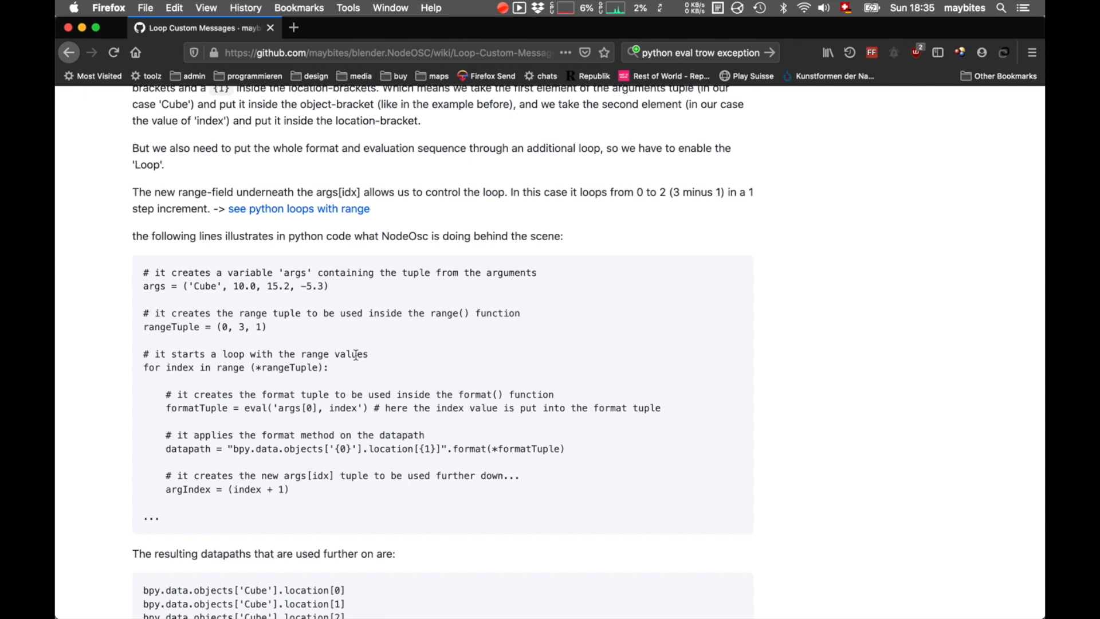
key("super+Tab")
key("super+Tab")
key("Tab")
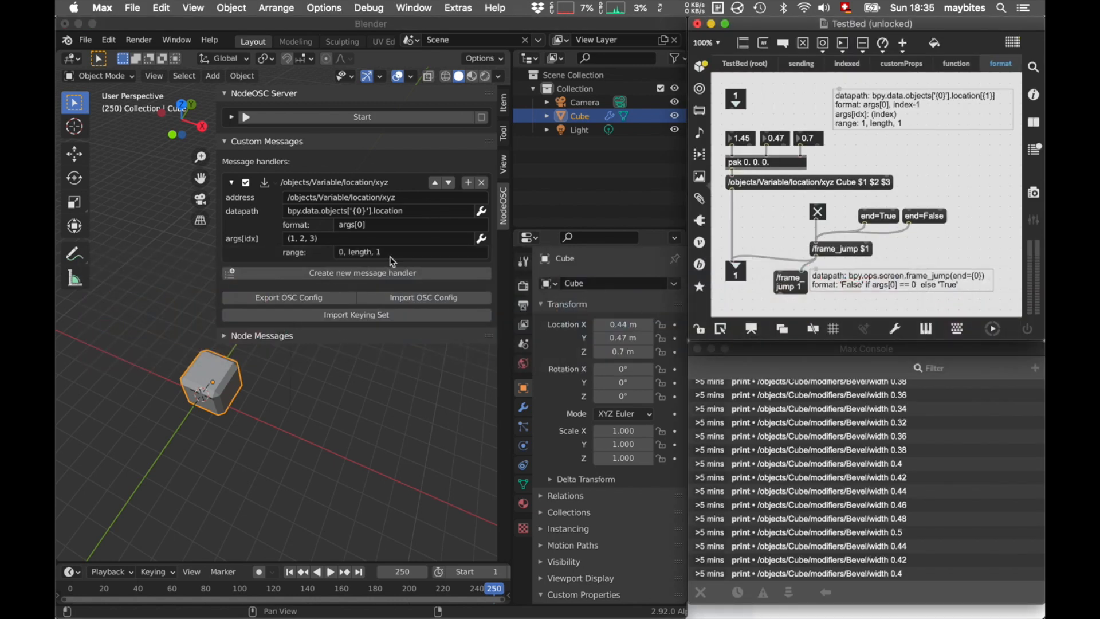
In Blender, extend the handler's datapath to bpy.data.objects['{0}'].location[{1}]
left_click(317, 258)
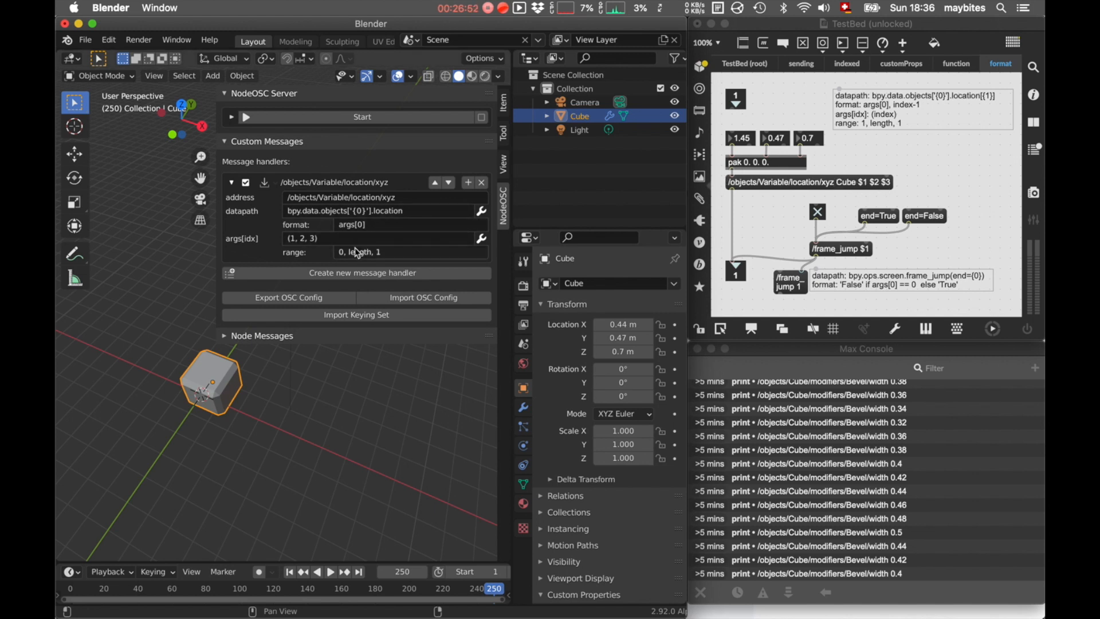
mouse_move(355, 262)
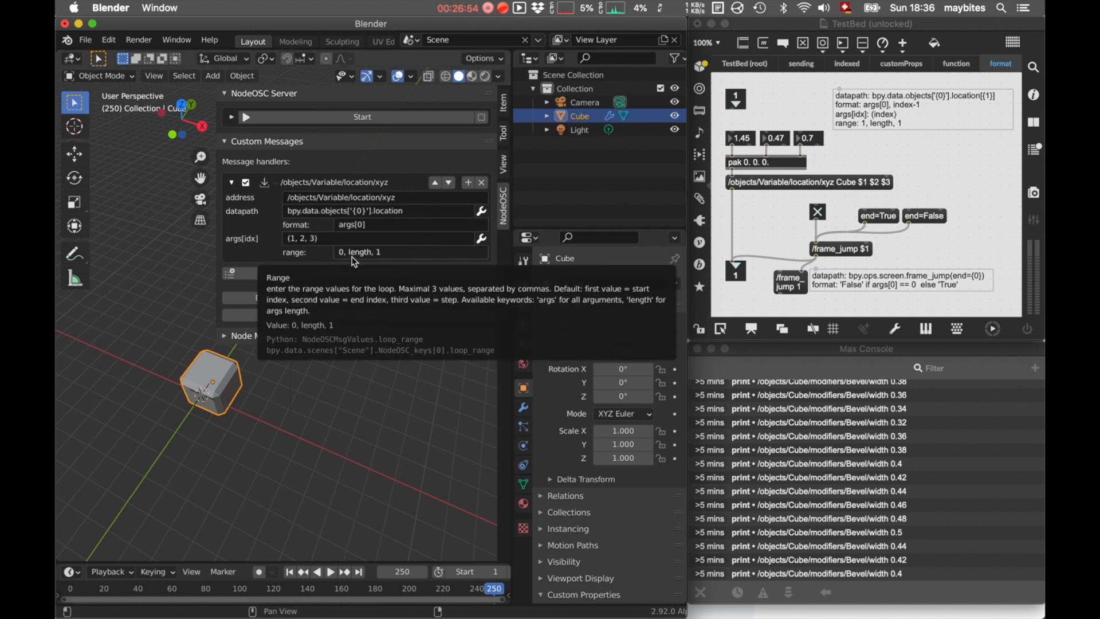
left_click(413, 211)
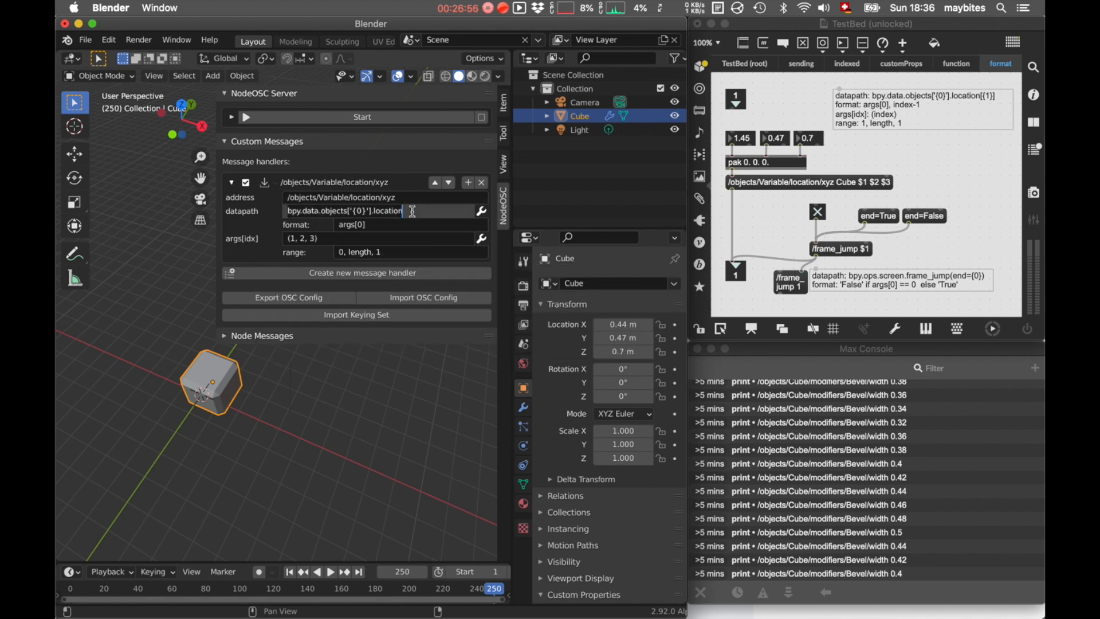
key("ctrl+a")
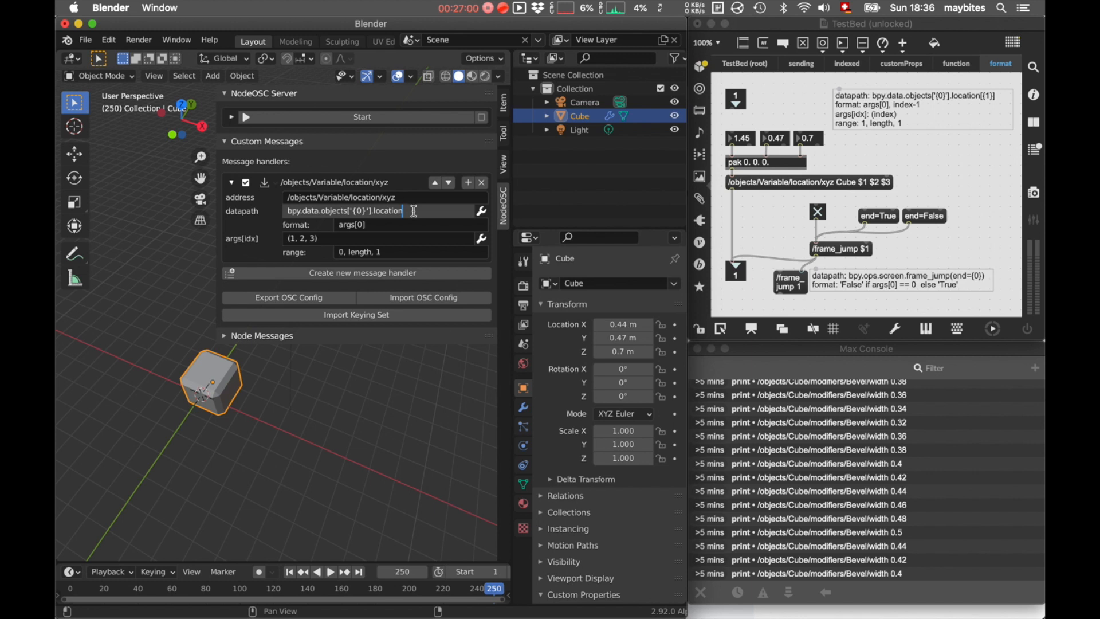
type("[]index")
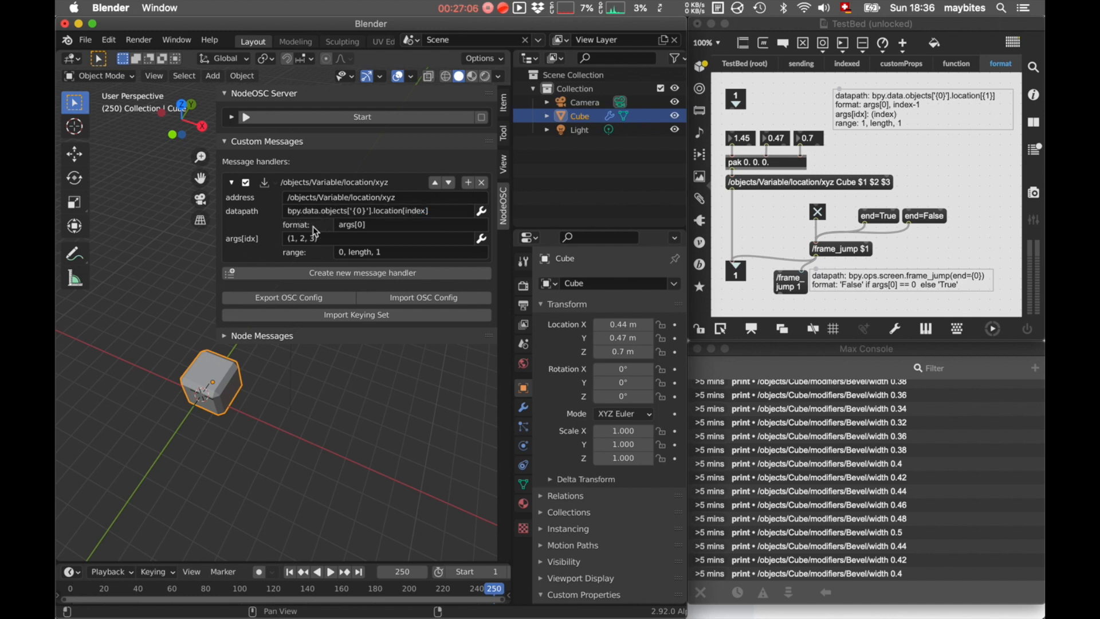
left_click(415, 211)
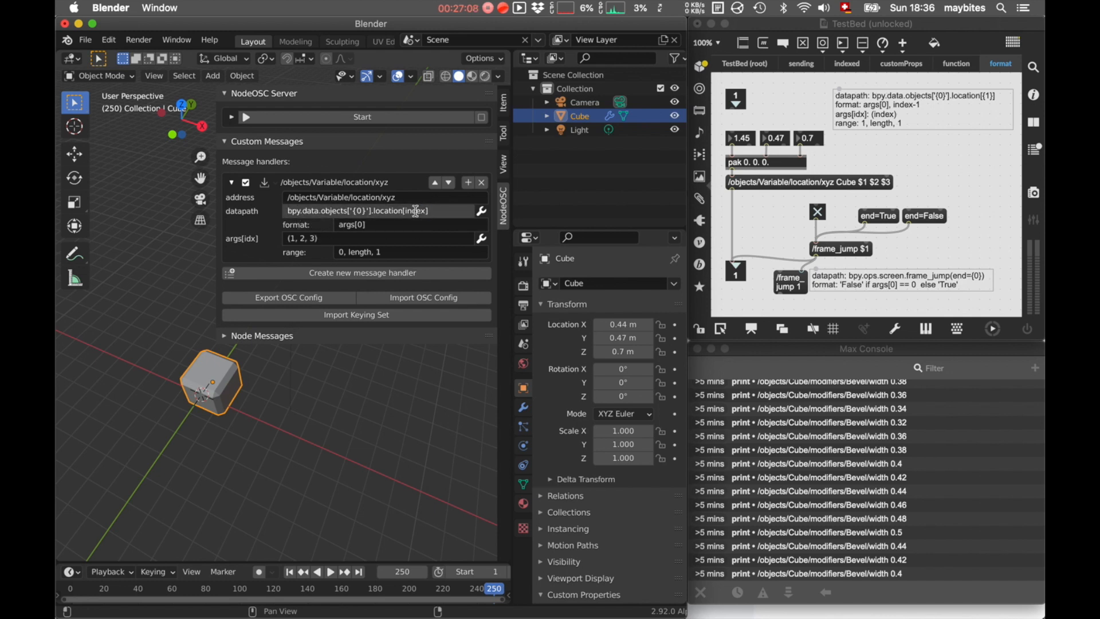
double_click(415, 211)
type("{}1")
Set the handler's format to args[0], index
left_click(383, 228)
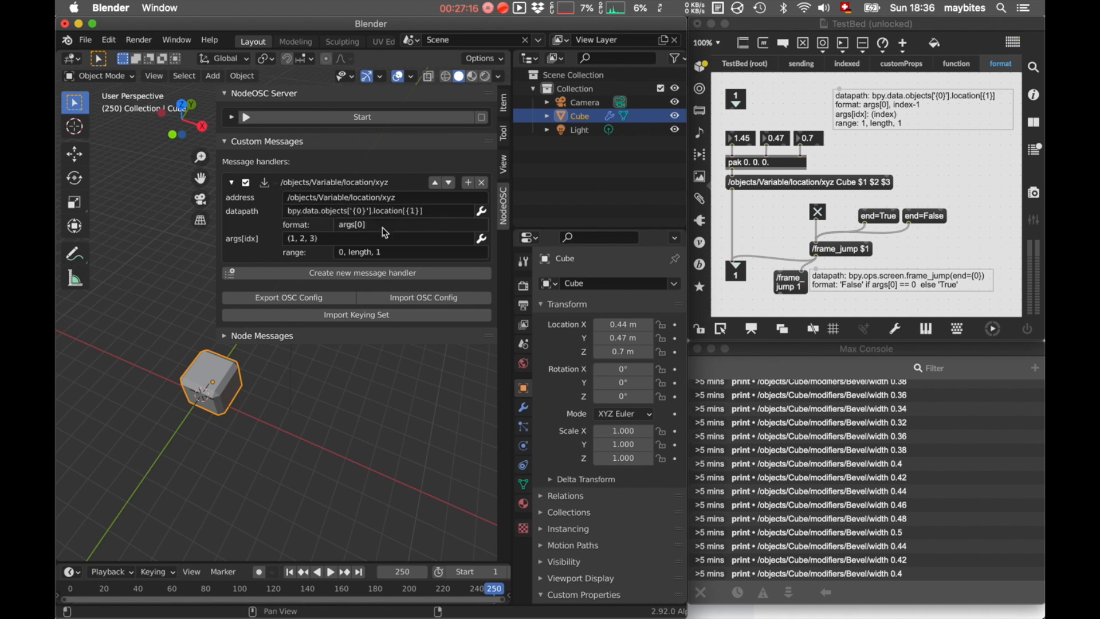
type(", in")
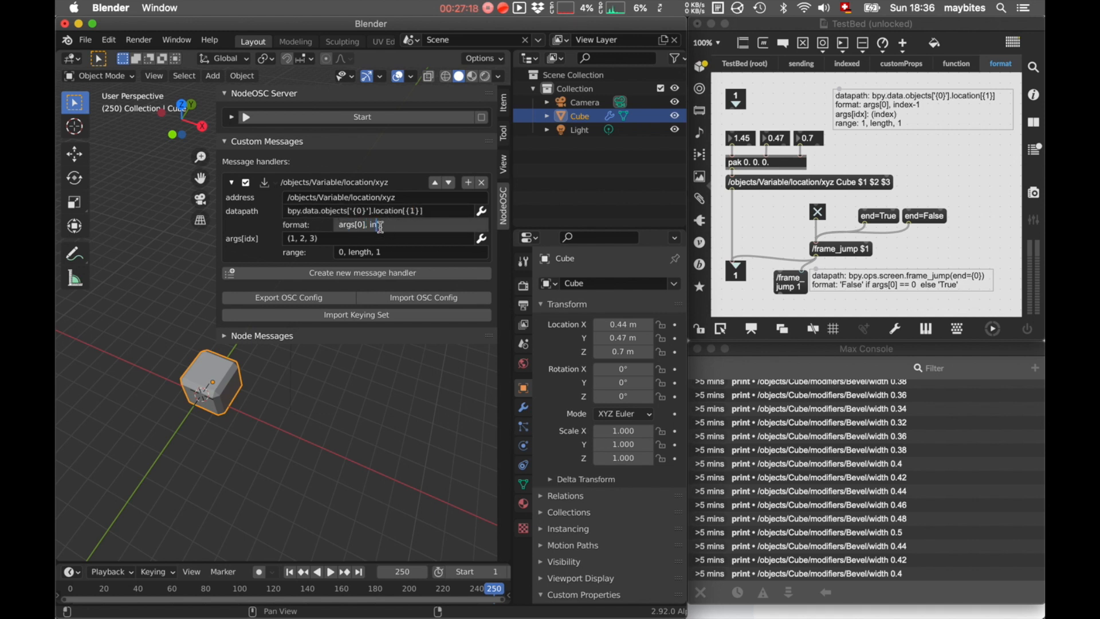
type("dex")
key("Return")
Replace the handler's args[idx] value with (index)
left_click(315, 239)
left_click(316, 239)
key("BackSpace")
key("BackSpace")
key("BackSpace")
key("BackSpace")
key("BackSpace")
key("BackSpace")
key("BackSpace")
type("index")
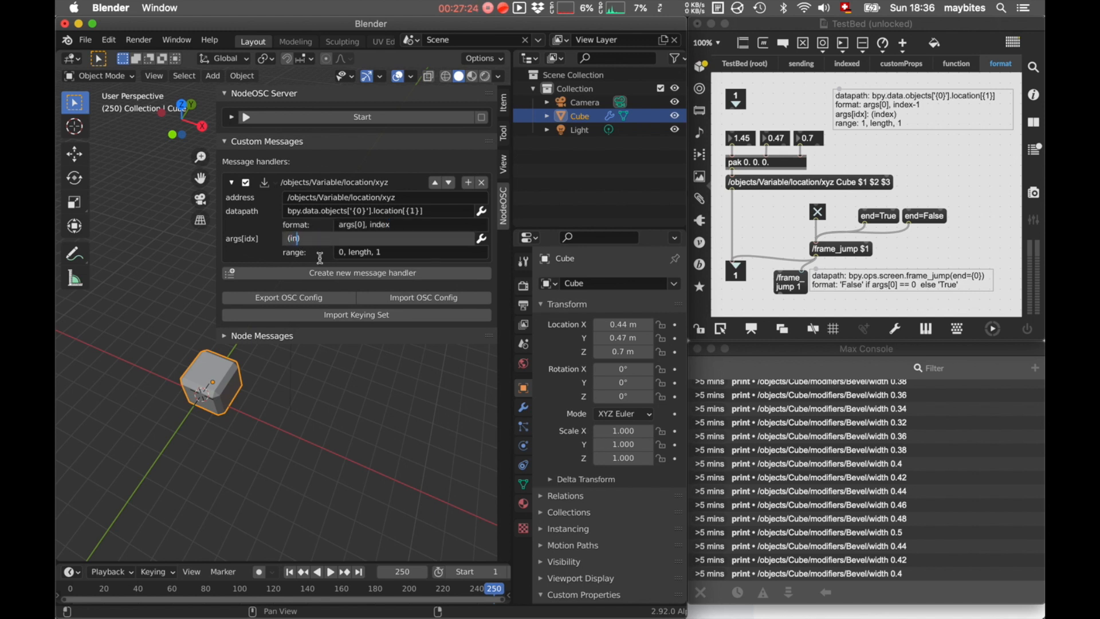
key("Return")
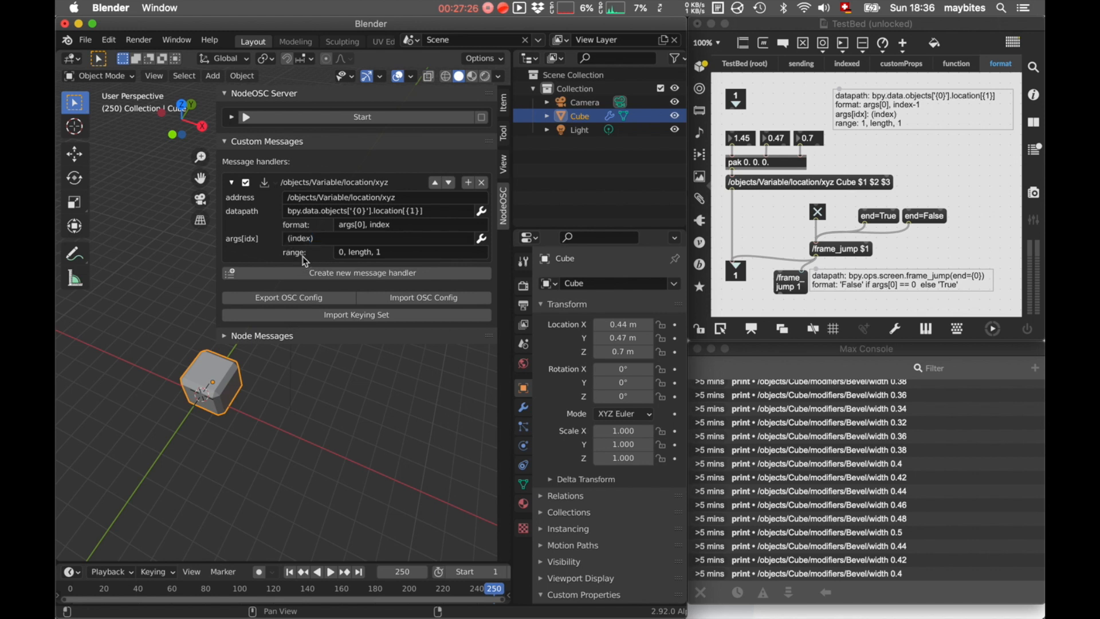
Set the handler's loop range to 1, length, 1
left_click(347, 258)
left_click(344, 254)
key("BackSpace")
type("1")
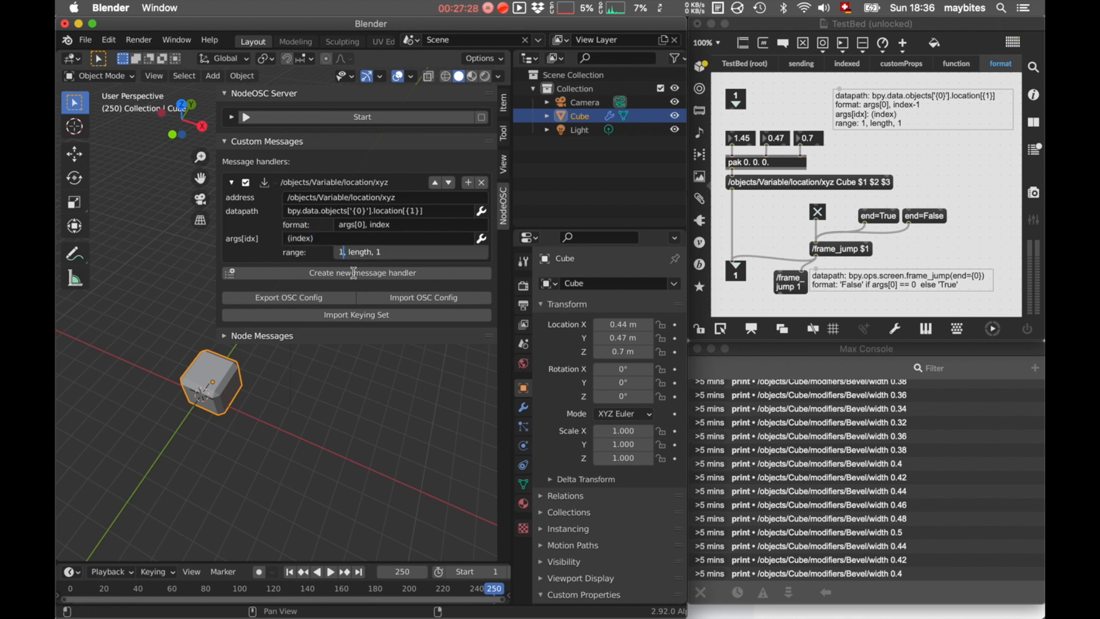
key("Return")
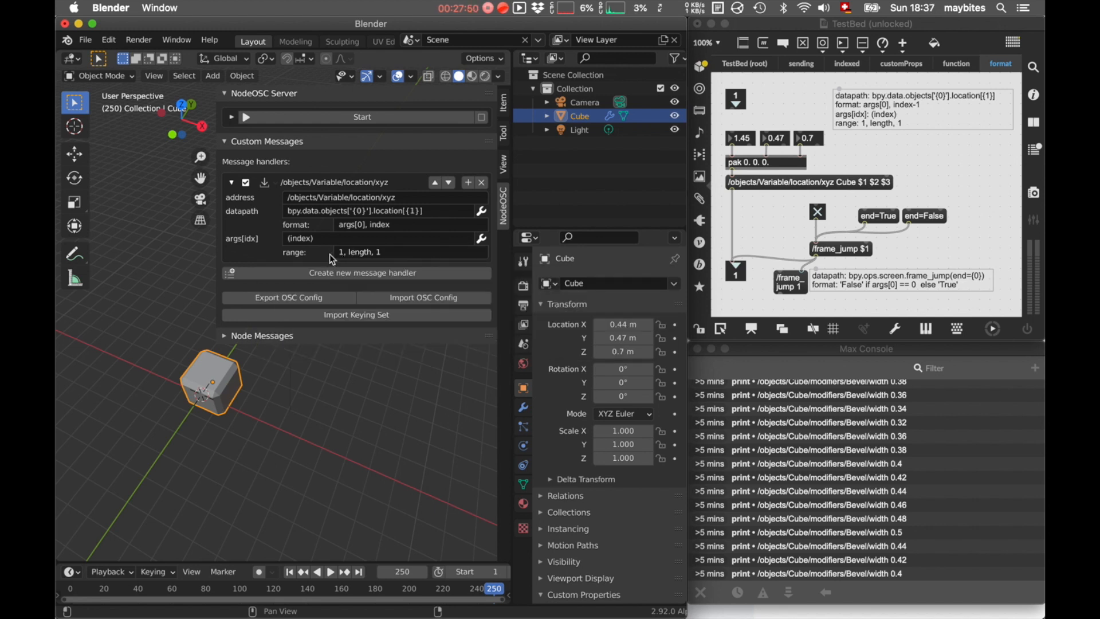
Change the handler's format to args[0], index-1
left_click(382, 254)
left_click(289, 255)
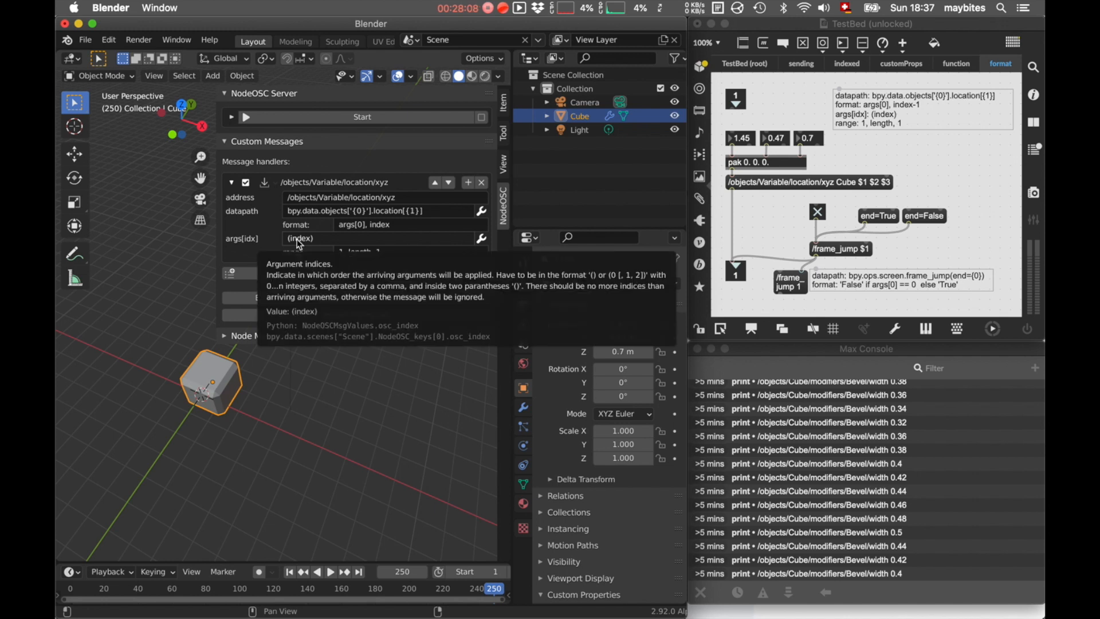
left_click(400, 225)
type("-1")
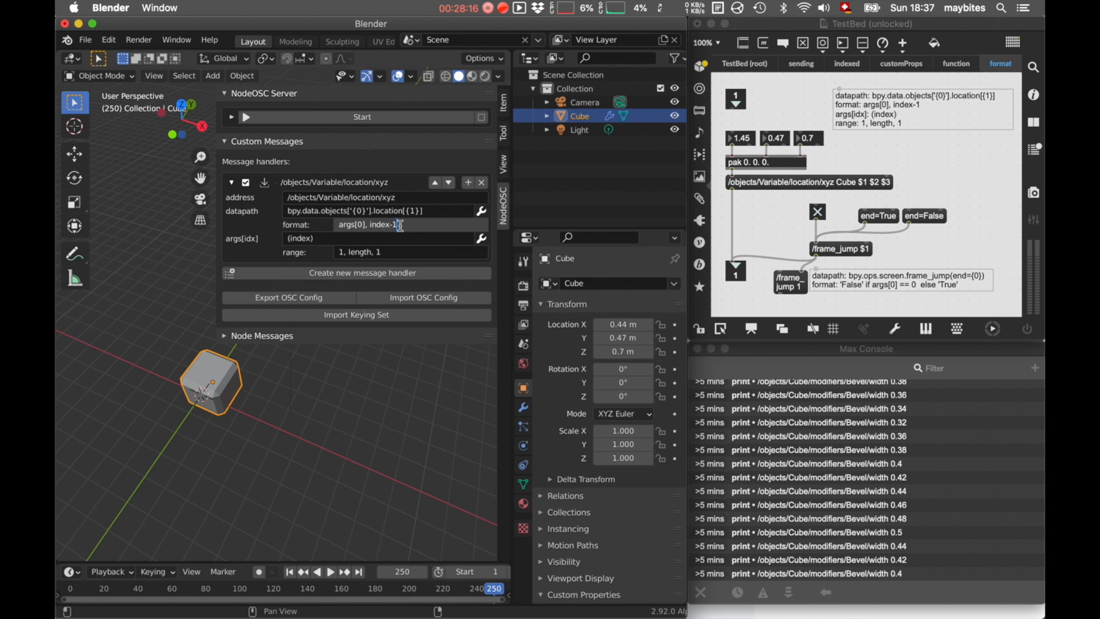
key("Return")
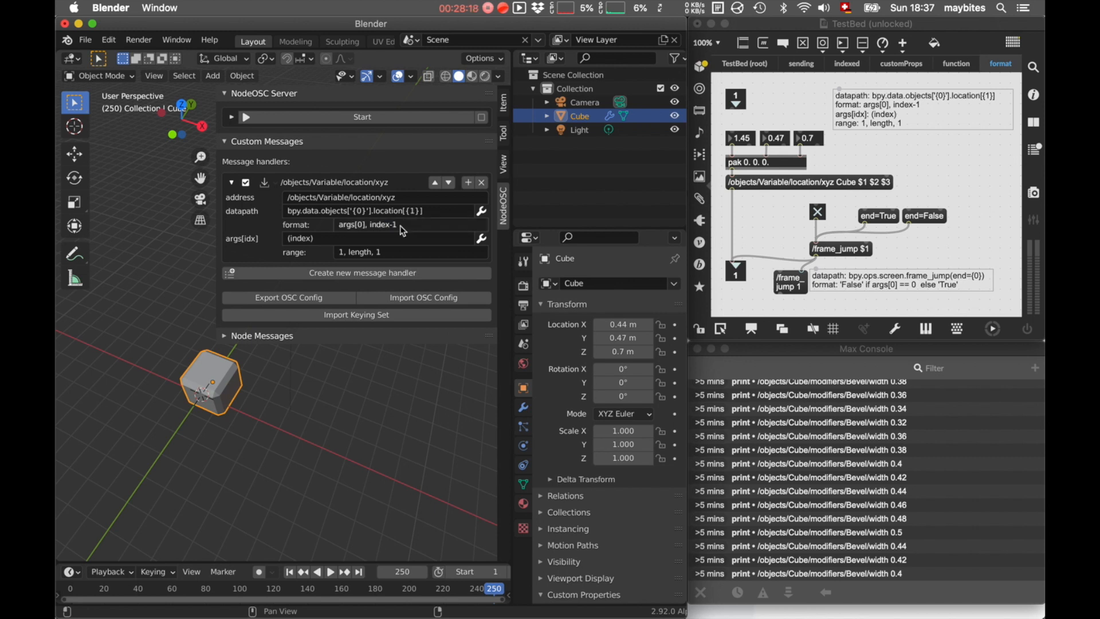
left_click(321, 225)
Run the NodeOSC server while changing the locked Max patch's location values to -0.07, -0.39 and 0.66, and stop the server
left_click(362, 116)
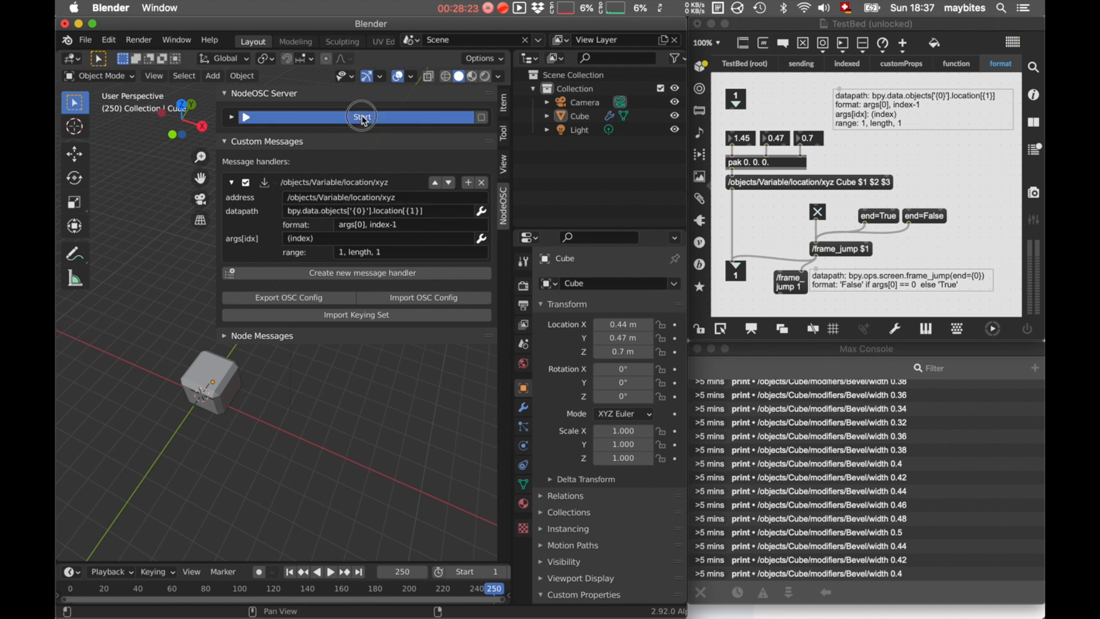
left_click(752, 141)
key("super+e")
left_click_drag(752, 140, 733, 293)
left_click_drag(782, 141, 764, 195)
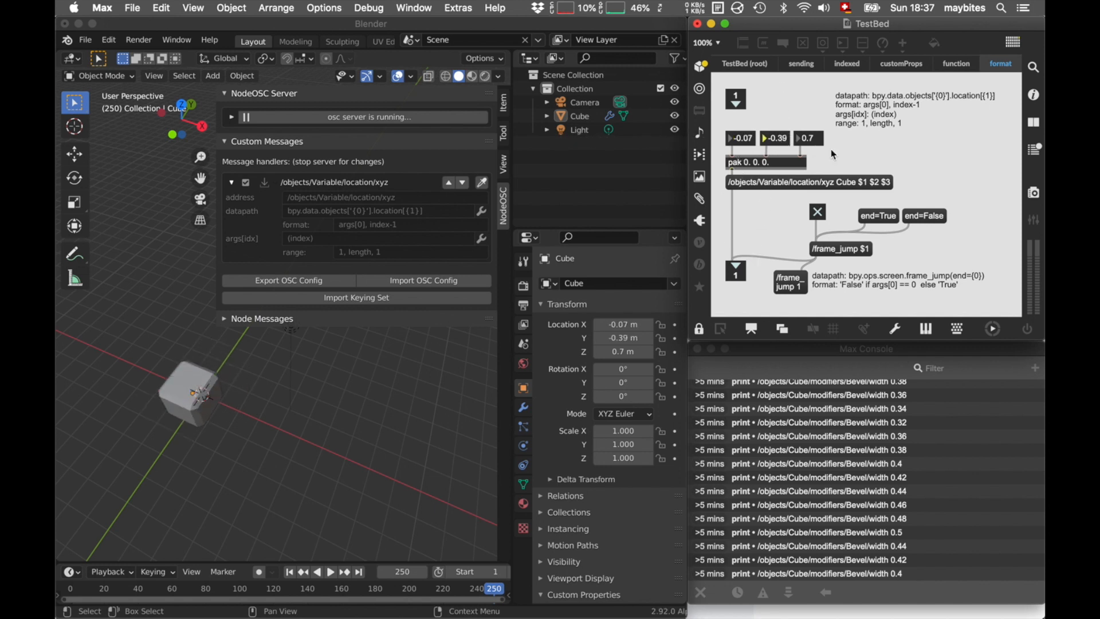
left_click_drag(810, 139, 813, 145)
left_click(371, 117)
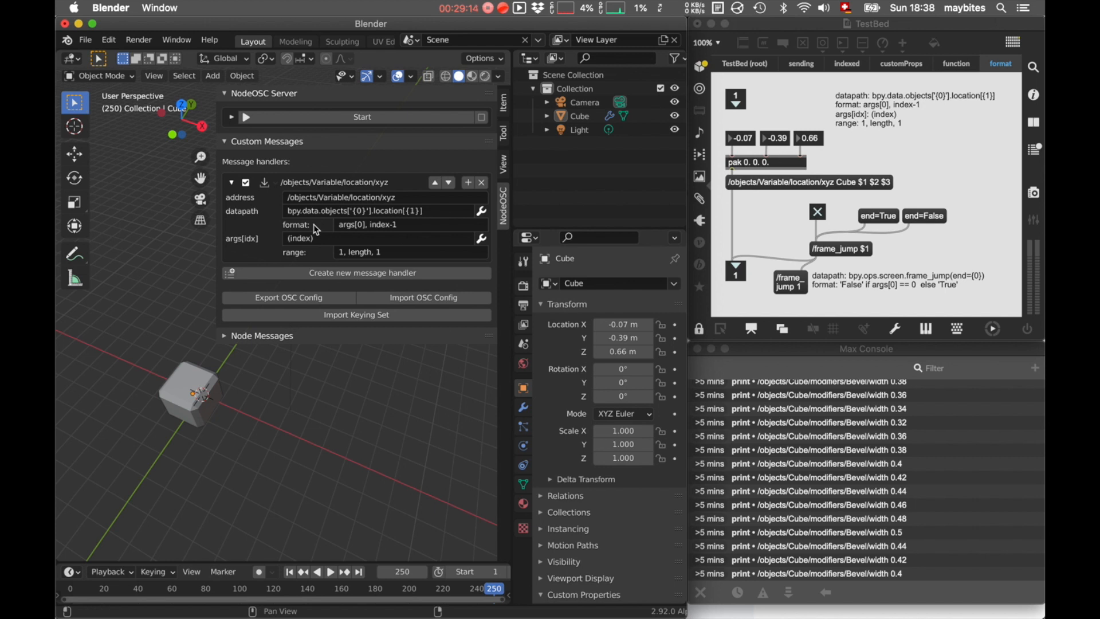
Switch to Firefox and examine the resulting datapaths and argument assignments on the Loop Custom Messages wiki page
key("super+Tab")
key("super+Tab")
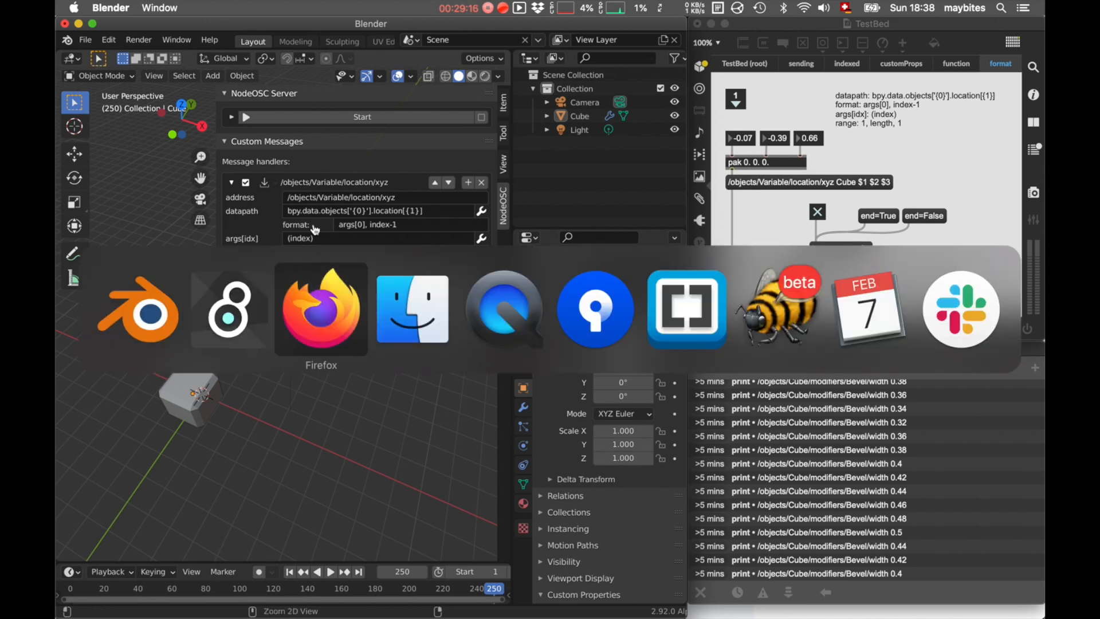
scroll(425, 315, "down", 5)
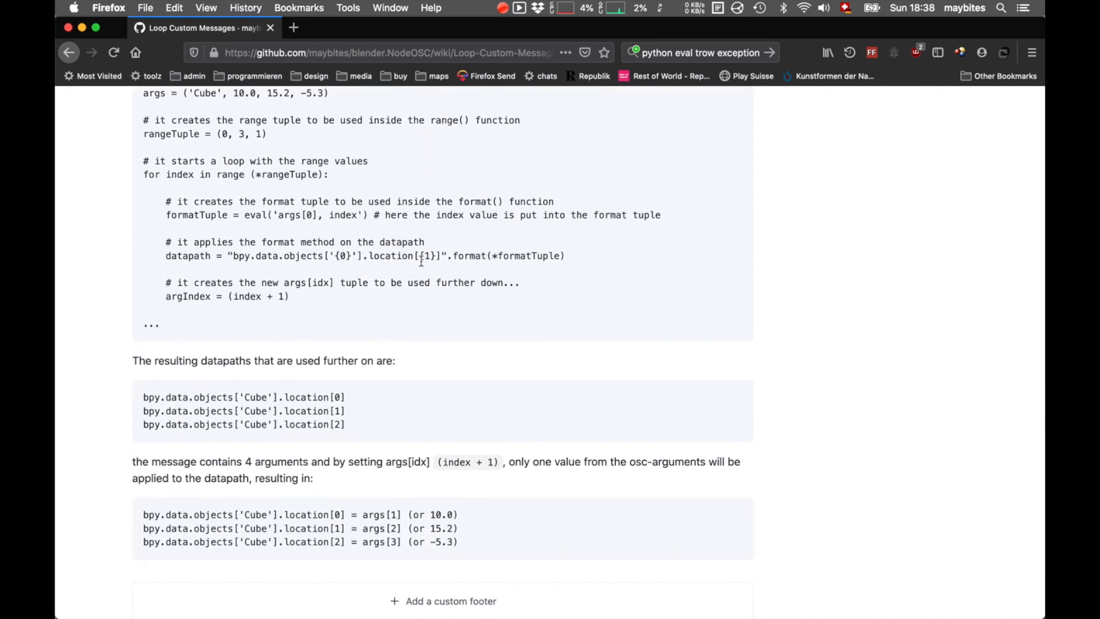
Switch back to Blender and expand the NodeOSC server settings
key("super+Tab")
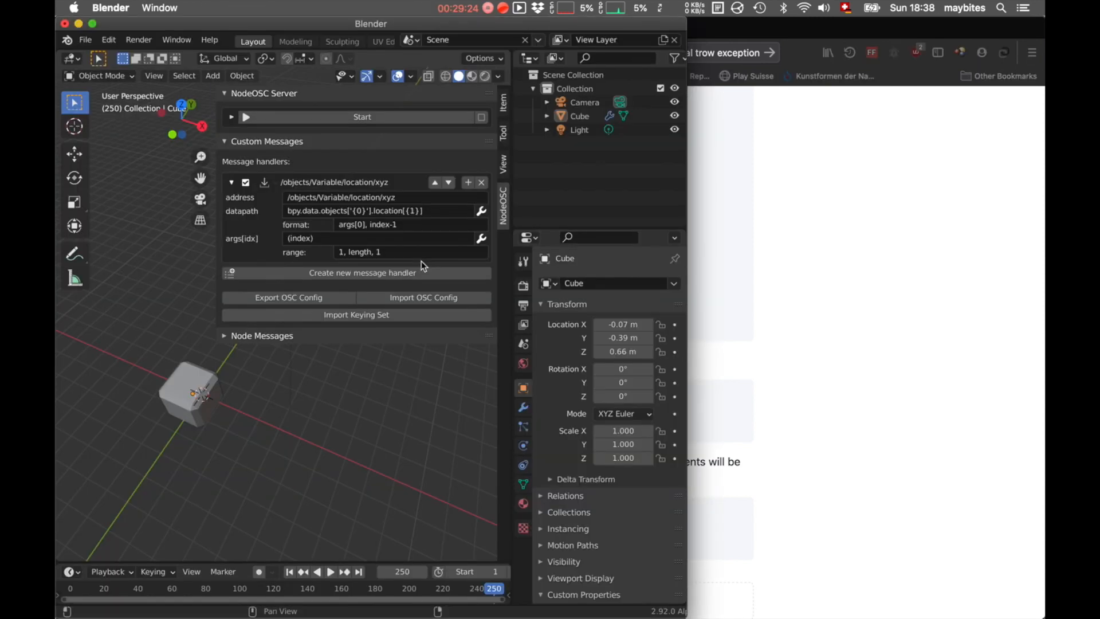
left_click(231, 117)
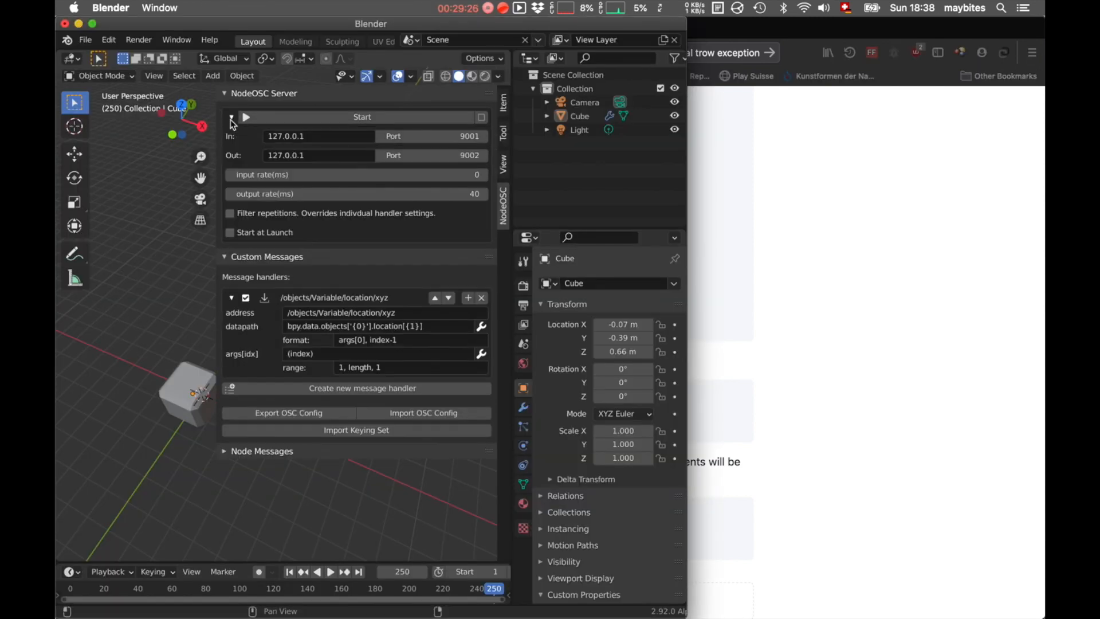
Start the NodeOSC server, enable the format debug monitor, and switch to the Max patch to change the Cube's X location value to 0.67
left_click(271, 115)
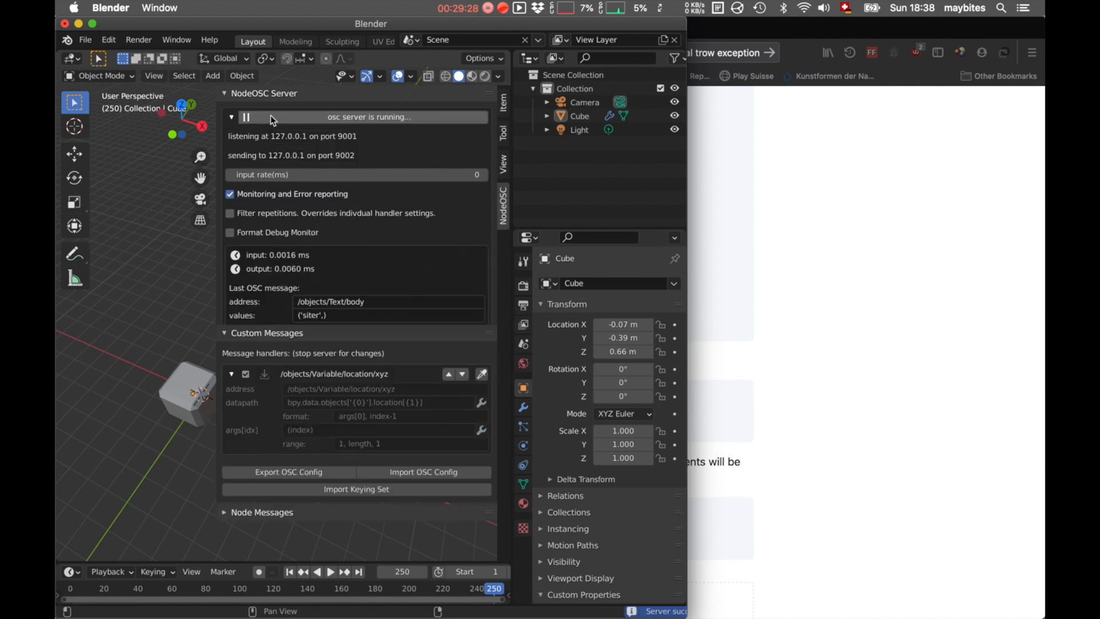
left_click(295, 232)
key("super+Tab")
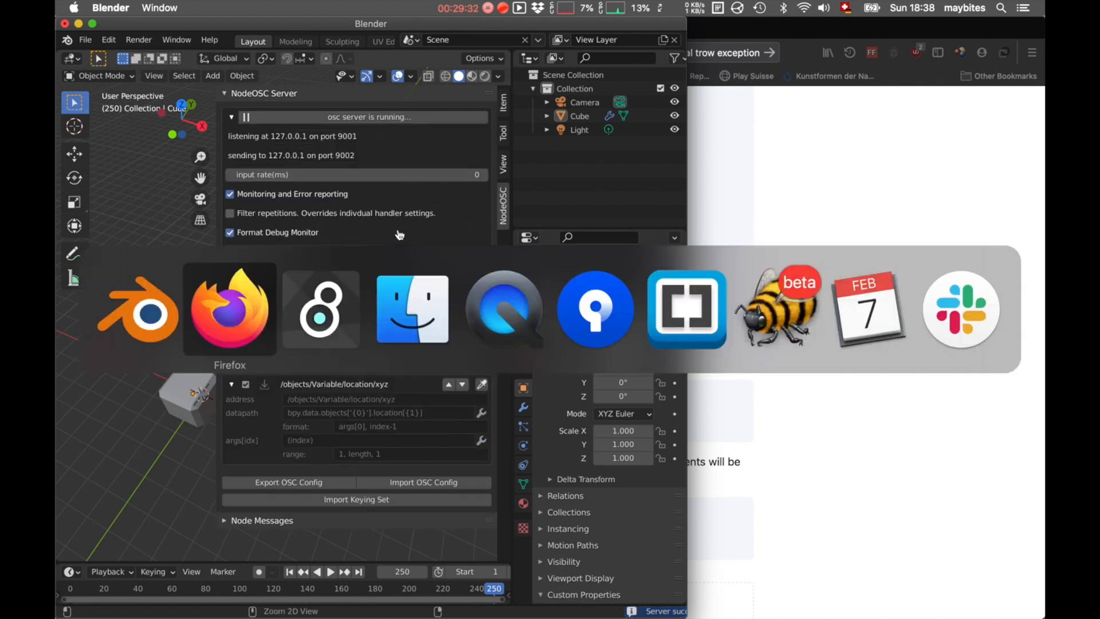
key("super+Tab")
left_click_drag(751, 139, 751, 92)
Open and enlarge Blender's info log to examine the evaluated datapaths of the received Cube location messages, then close it and stop the server
left_click(633, 610)
left_click(633, 610)
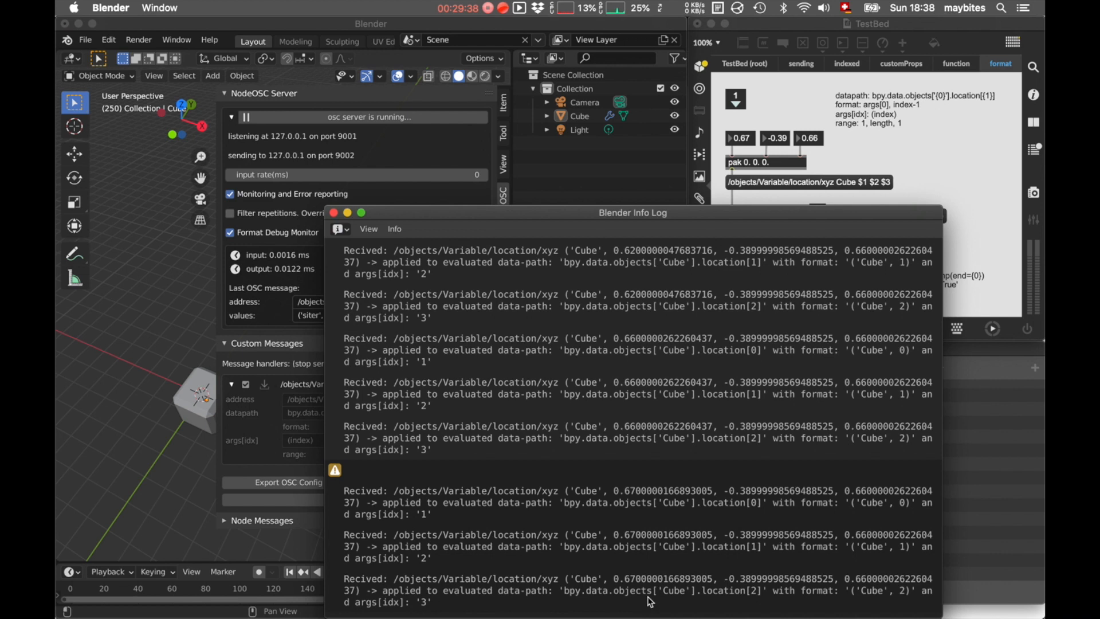
left_click(411, 507)
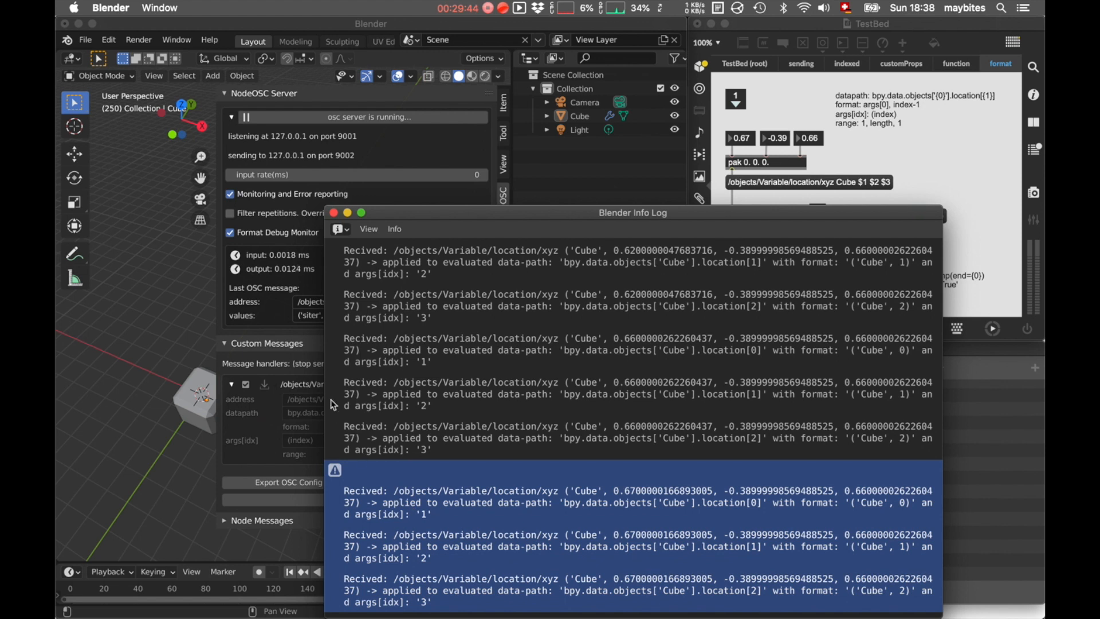
left_click_drag(325, 394, 82, 355)
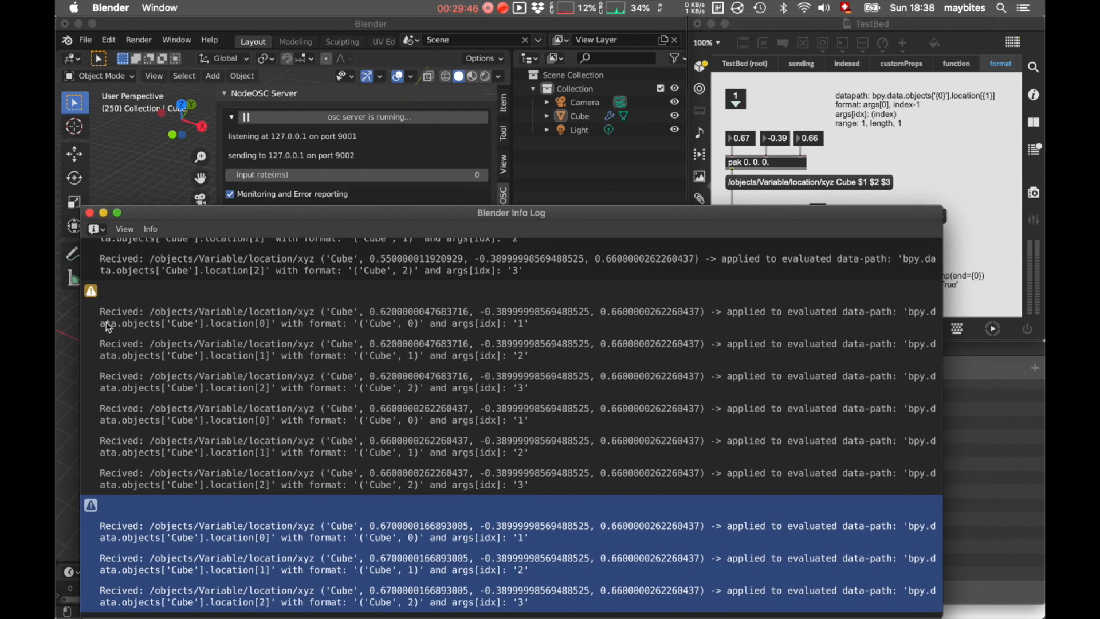
left_click_drag(198, 207, 198, 103)
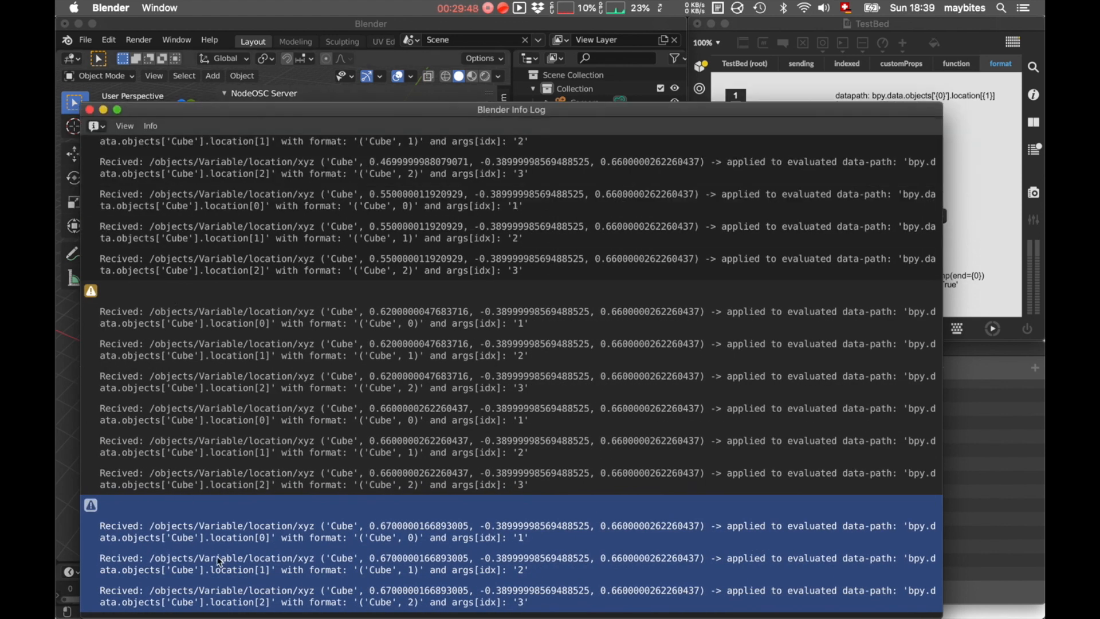
left_click(181, 308)
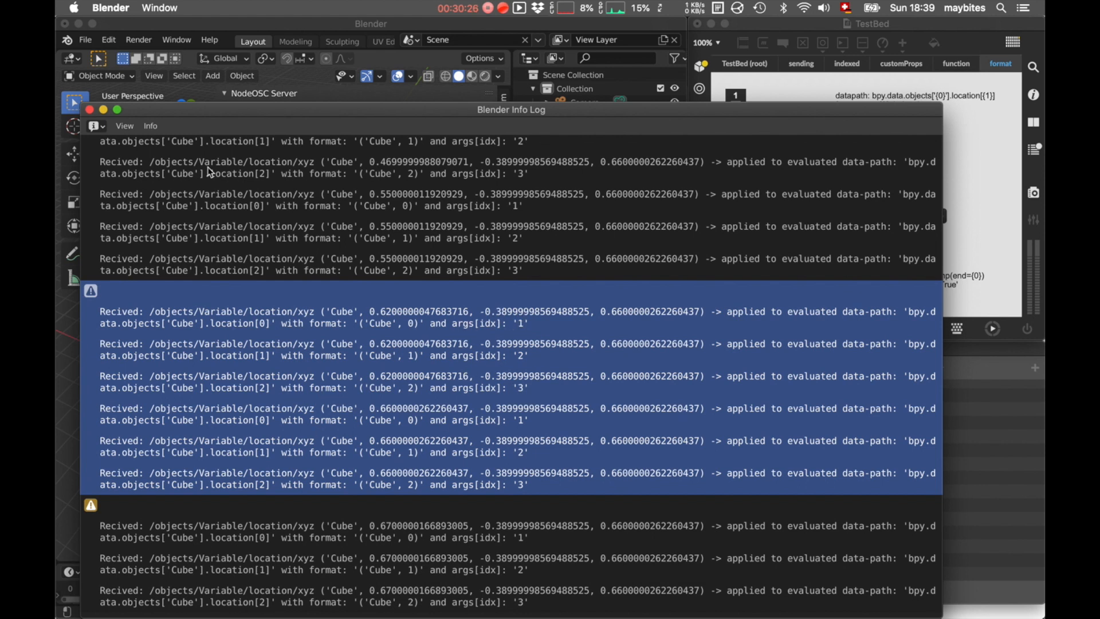
left_click(89, 110)
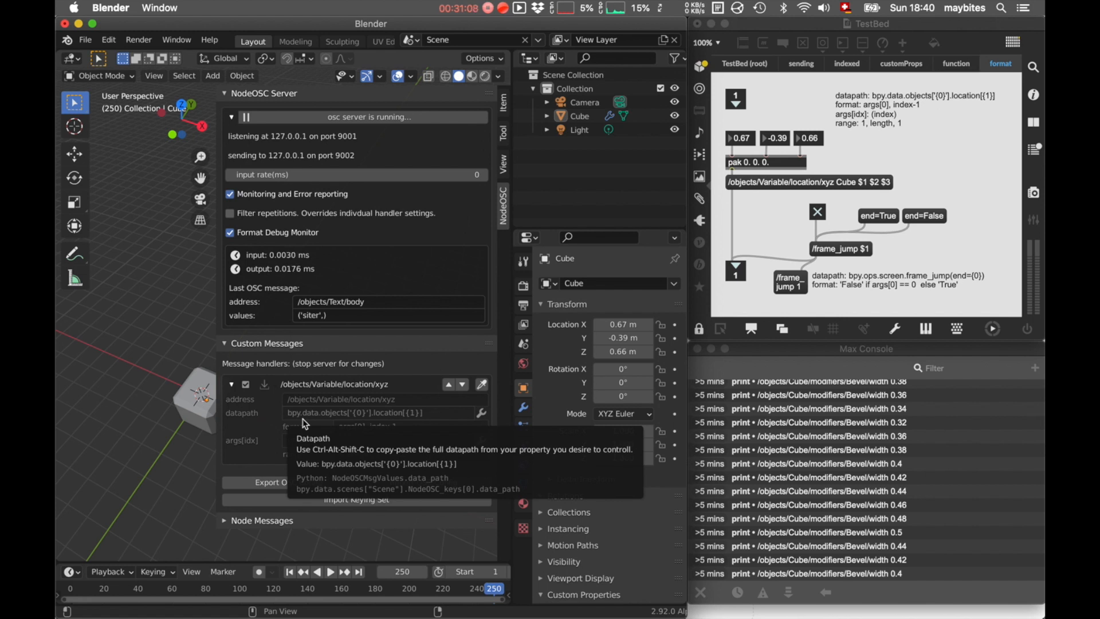
left_click(338, 120)
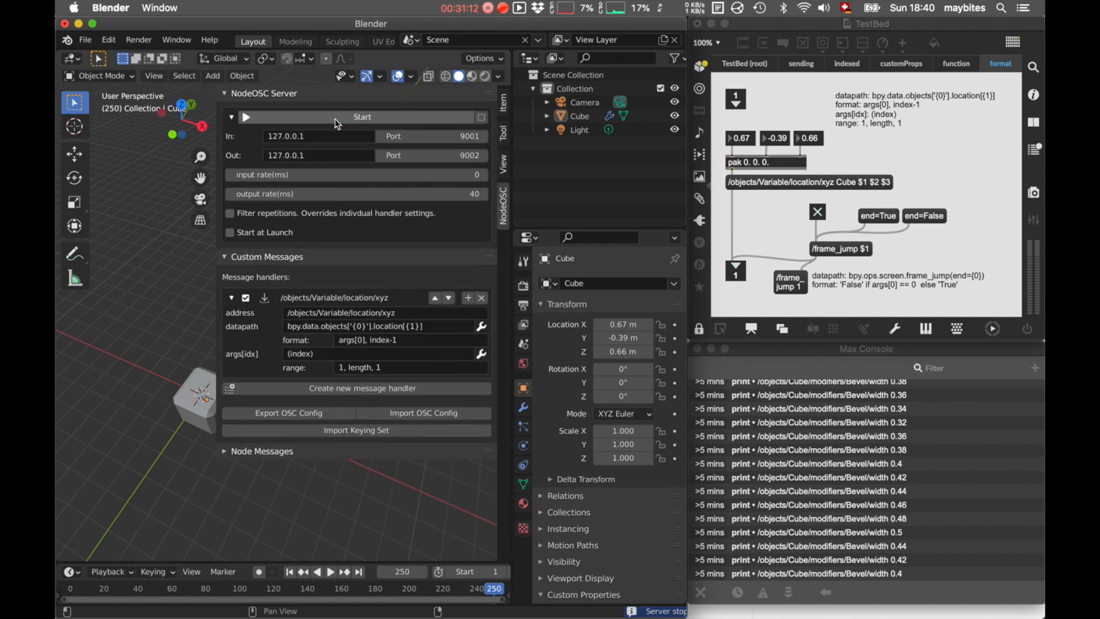